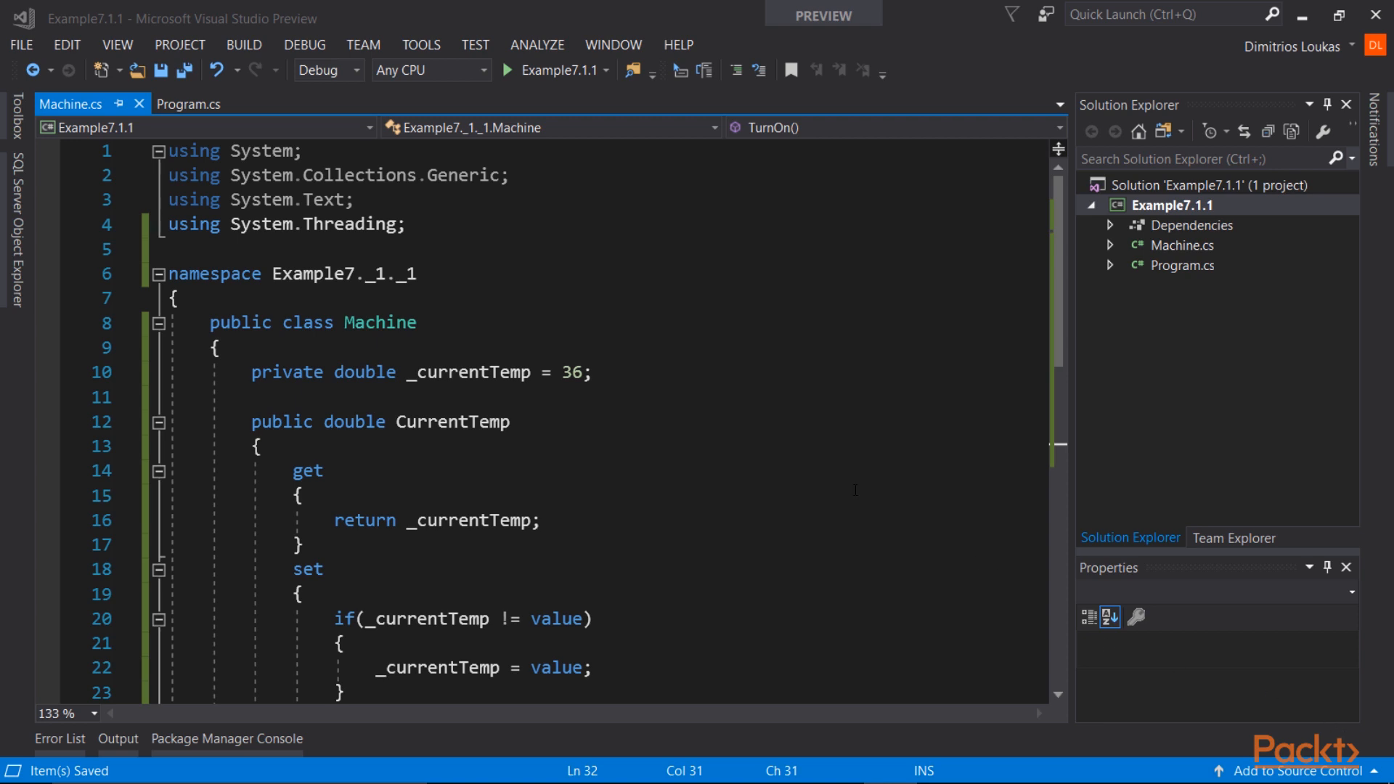
{"action": "left_click", "coordinate": [854, 496]}
{"action": "scroll", "coordinate": [854, 496], "scroll_direction": "down", "scroll_amount": 2}
{"action": "scroll", "coordinate": [713, 409], "scroll_direction": "down", "scroll_amount": 1}
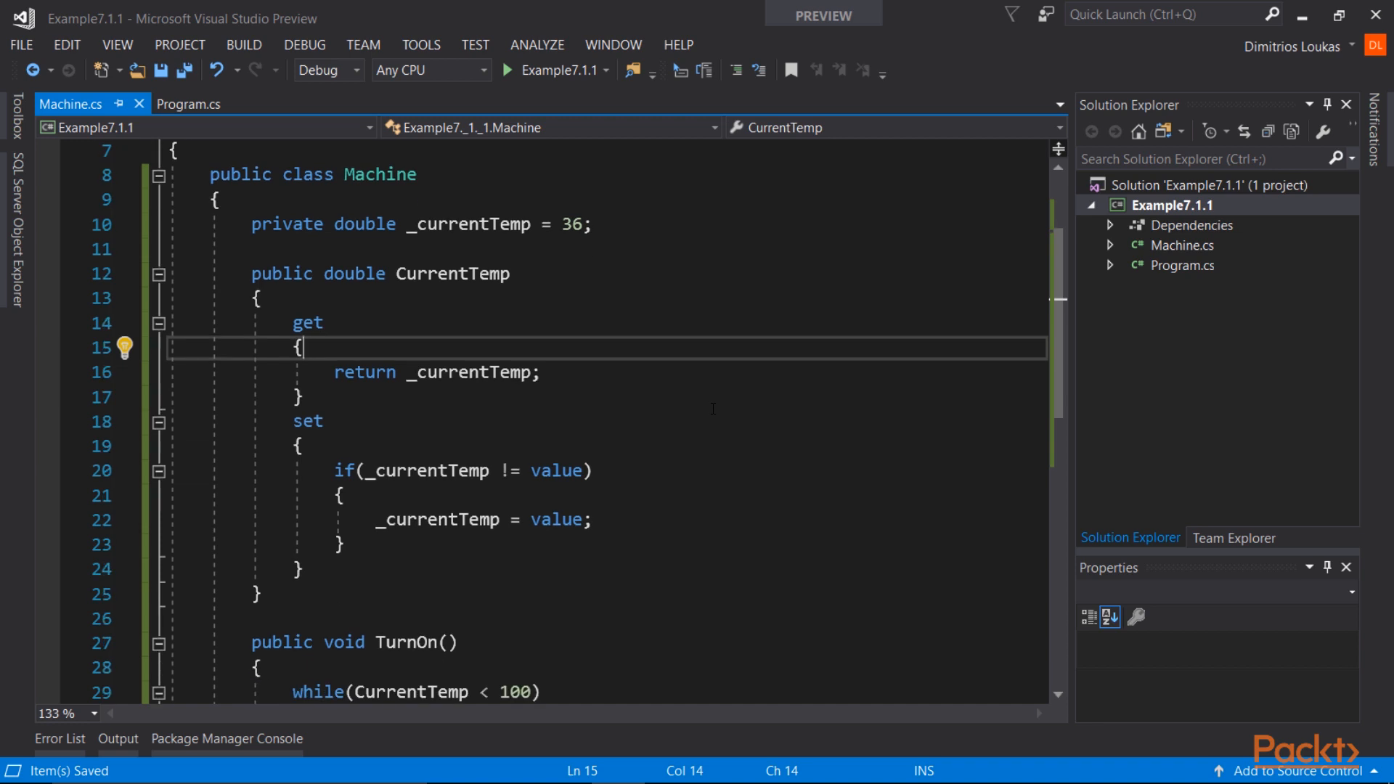
{"action": "scroll", "coordinate": [714, 409], "scroll_direction": "down", "scroll_amount": 3}
{"action": "left_click", "coordinate": [686, 495]}
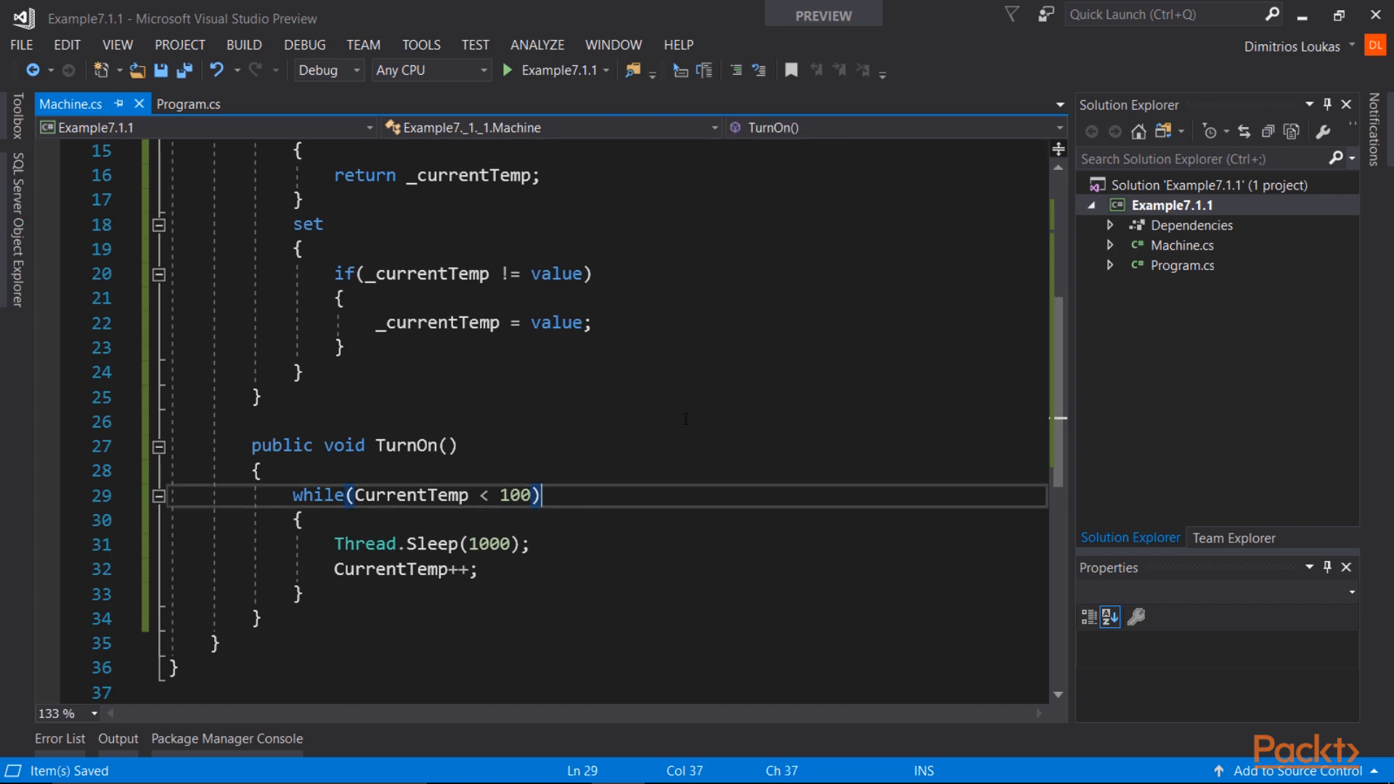
{"action": "key", "text": "Up"}
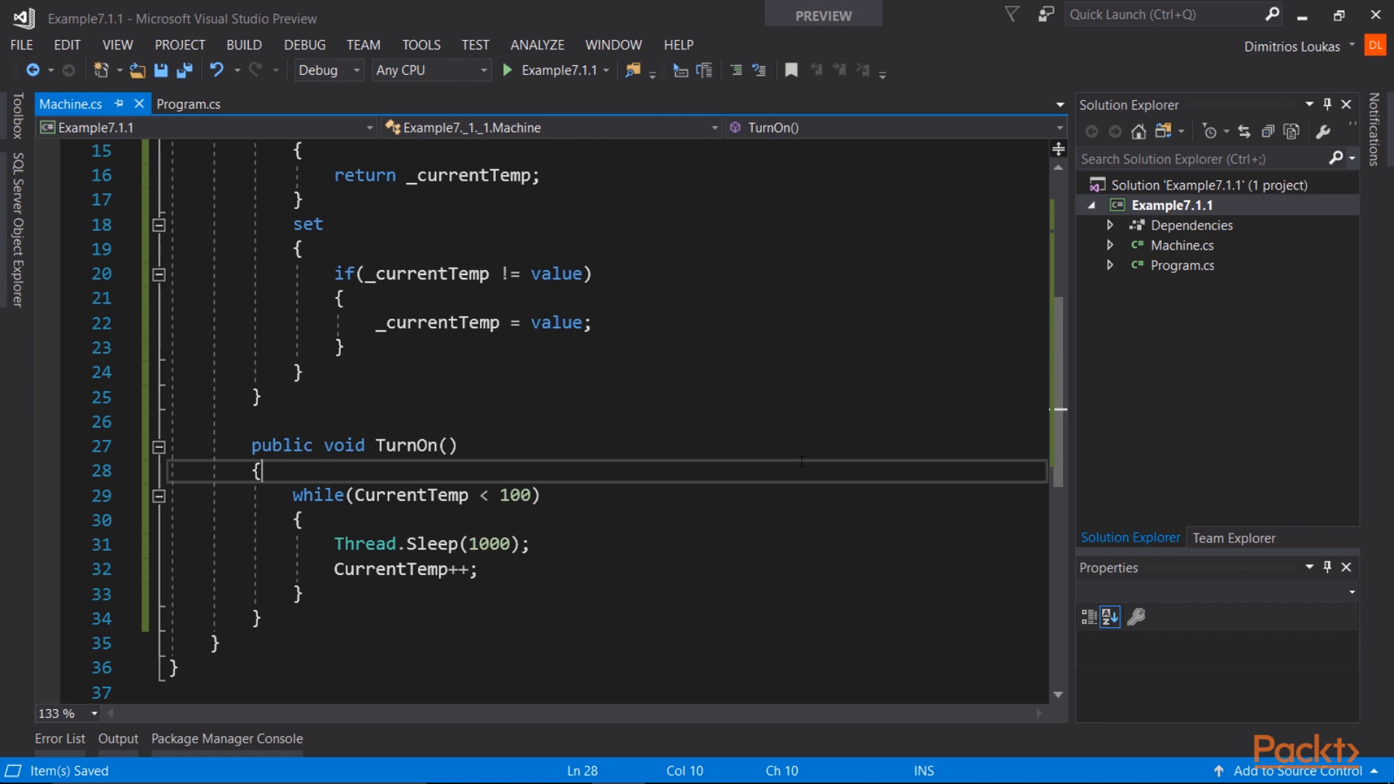
{"action": "scroll", "coordinate": [745, 378], "scroll_direction": "up", "scroll_amount": 3}
{"action": "scroll", "coordinate": [746, 379], "scroll_direction": "up", "scroll_amount": 3}
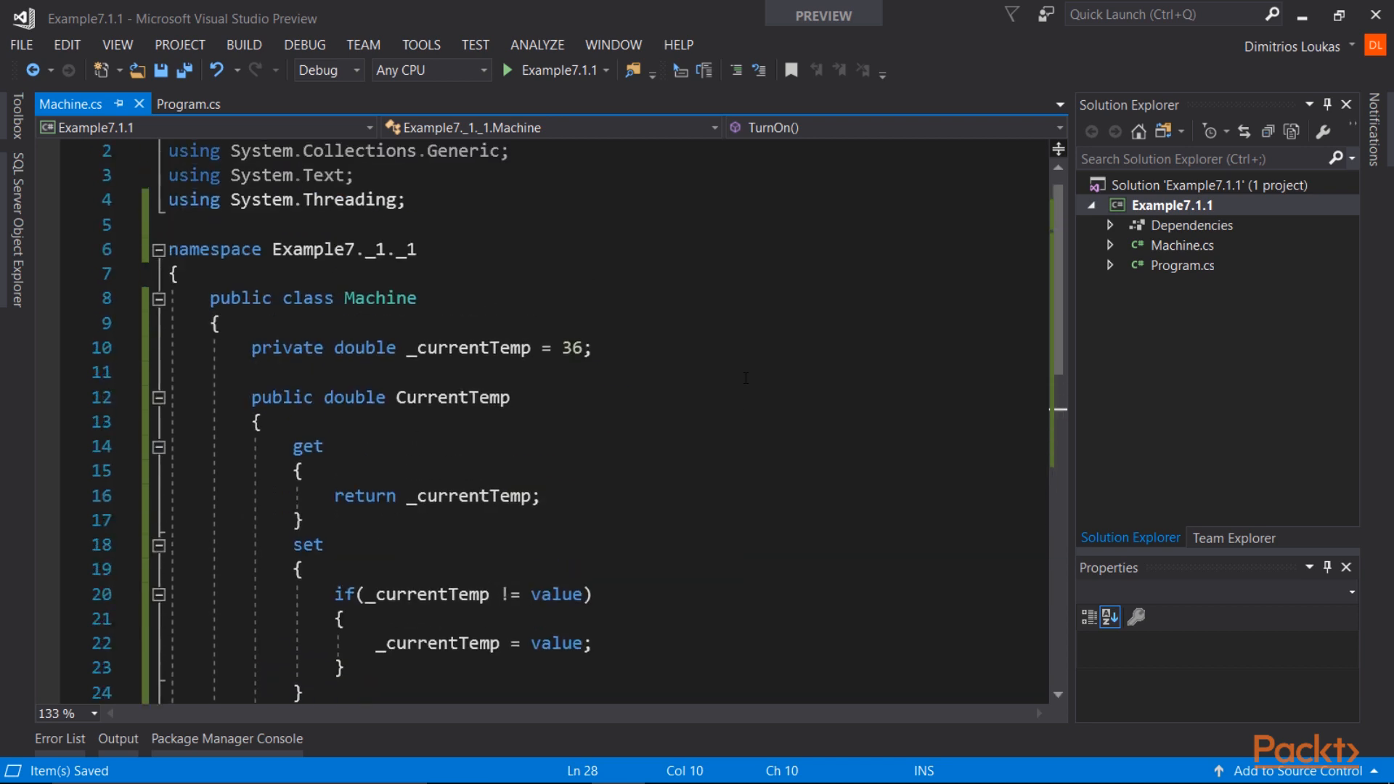
{"action": "left_click", "coordinate": [185, 274]}
Declare public delegate void TempChanged(double prev, double current) inside the namespace above Machine.
{"action": "key", "text": "Return"}
{"action": "key", "text": "Return"}
{"action": "key", "text": "Up"}
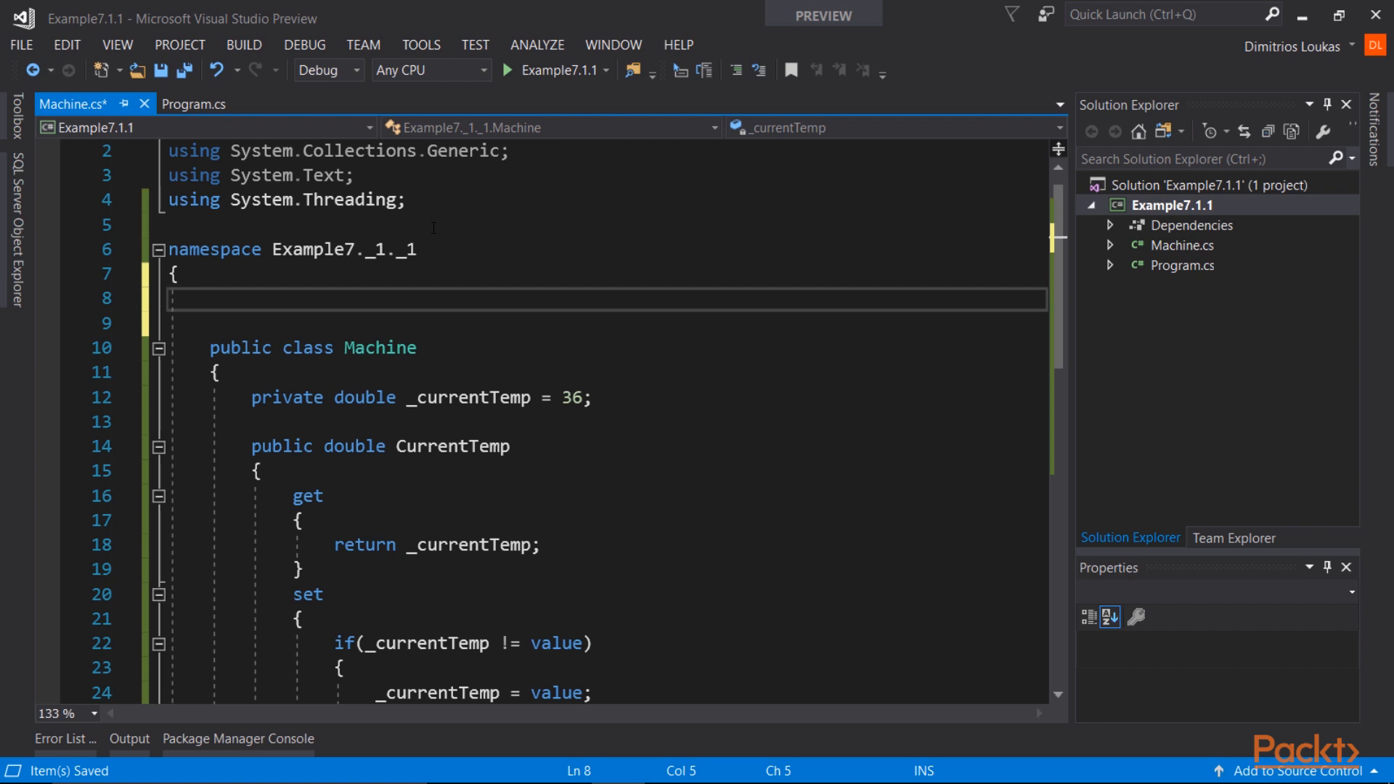
{"action": "type", "text": "public "}
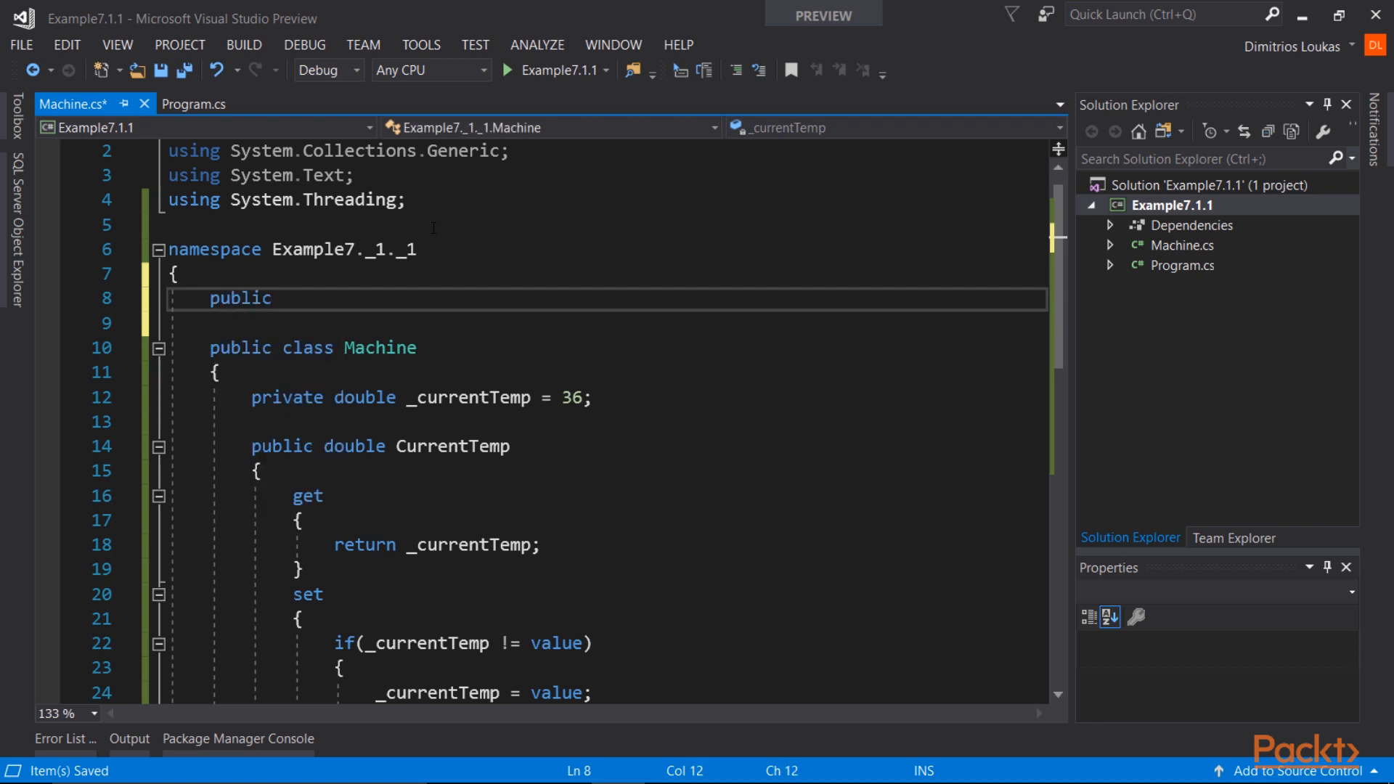
{"action": "type", "text": "delegate void TempChanged"}
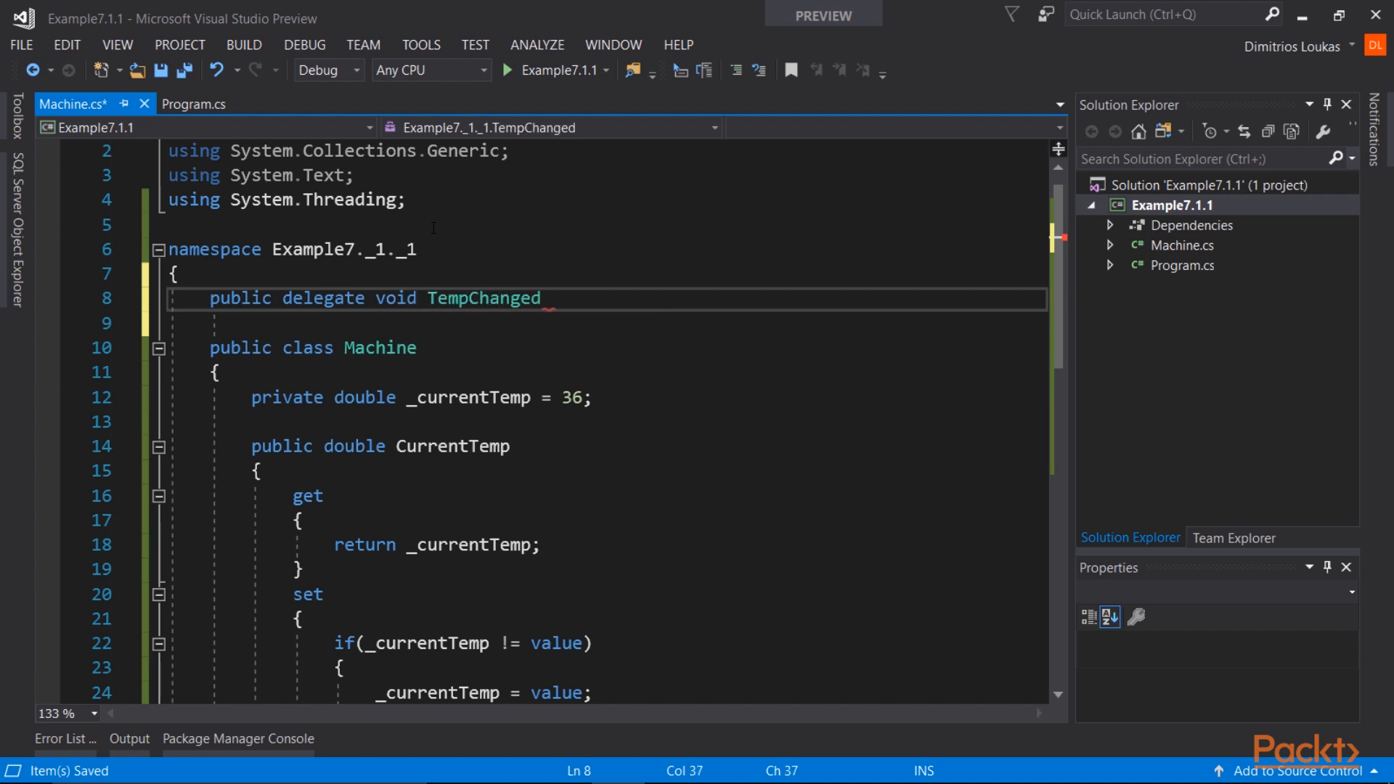
{"action": "type", "text": "(double prev, "}
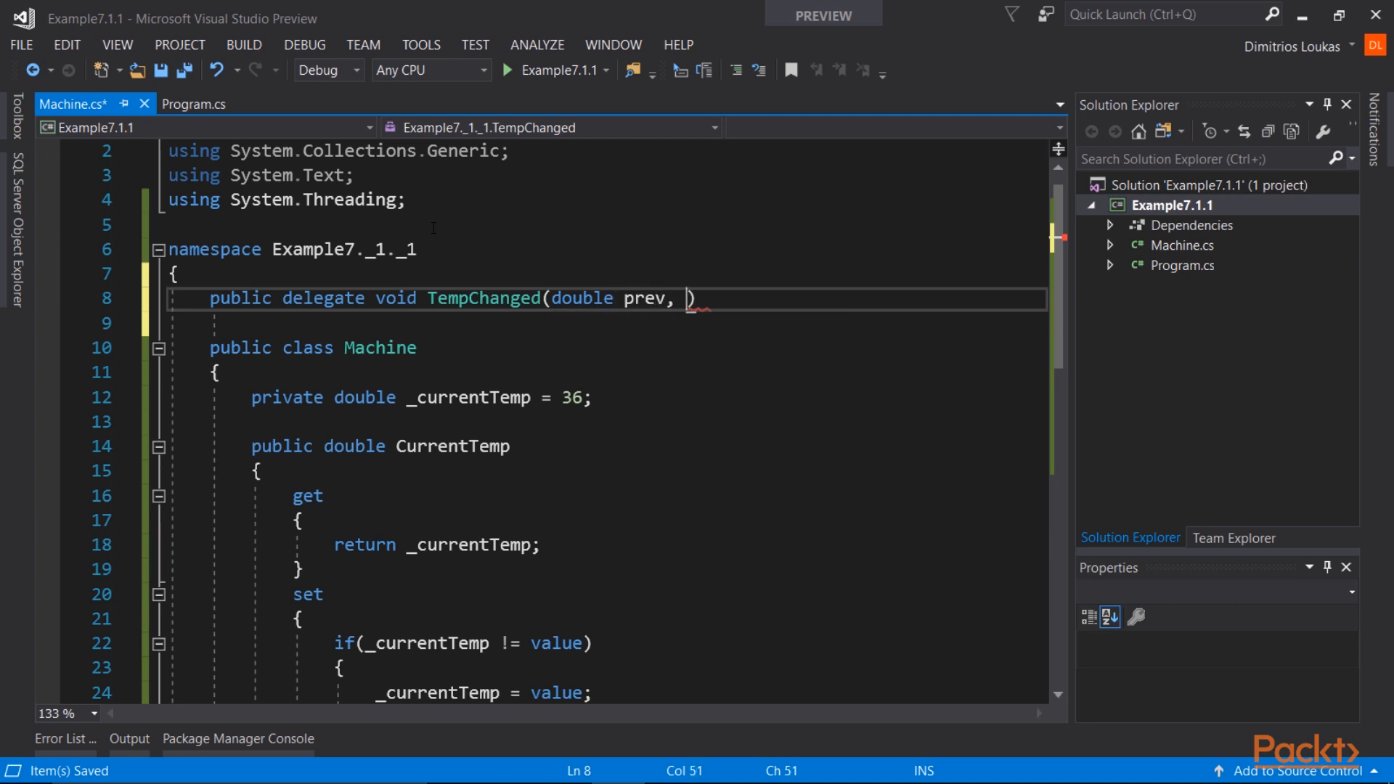
{"action": "type", "text": "double current);"}
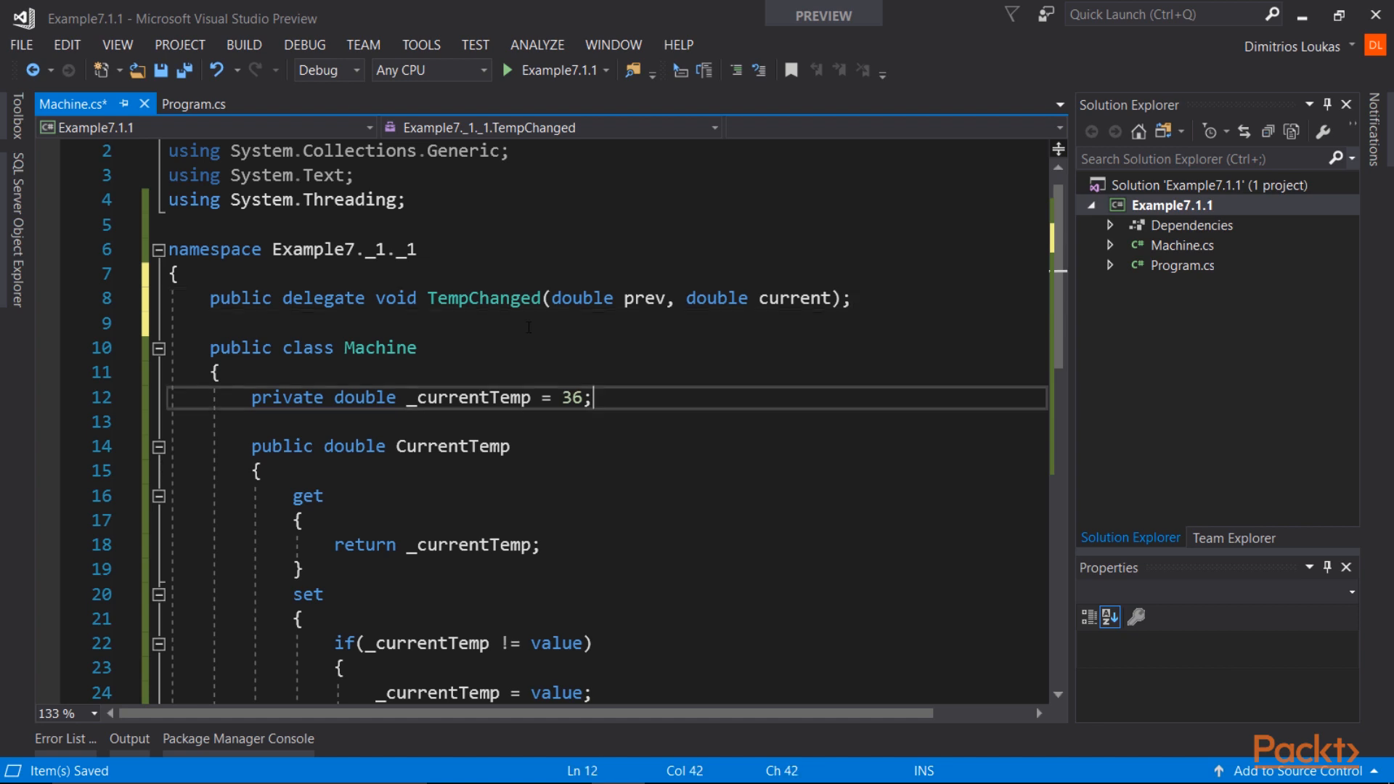
{"action": "left_click", "coordinate": [634, 396]}
Add a private TempChanged _tempChanged field below _currentTemp in Machine.
{"action": "key", "text": "Return"}
{"action": "type", "text": "priva"}
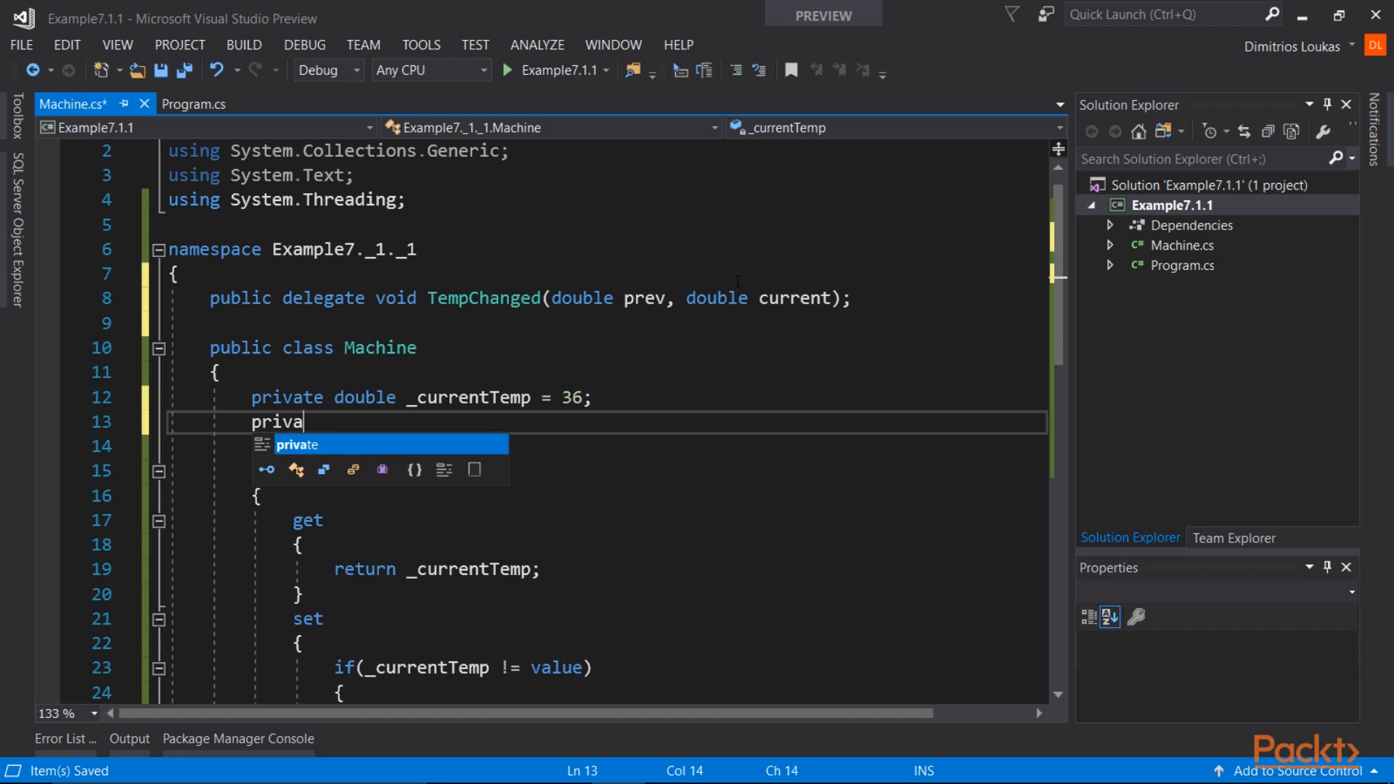
{"action": "type", "text": "te Temp"}
{"action": "key", "text": "Tab"}
{"action": "type", "text": "_tempChange"}
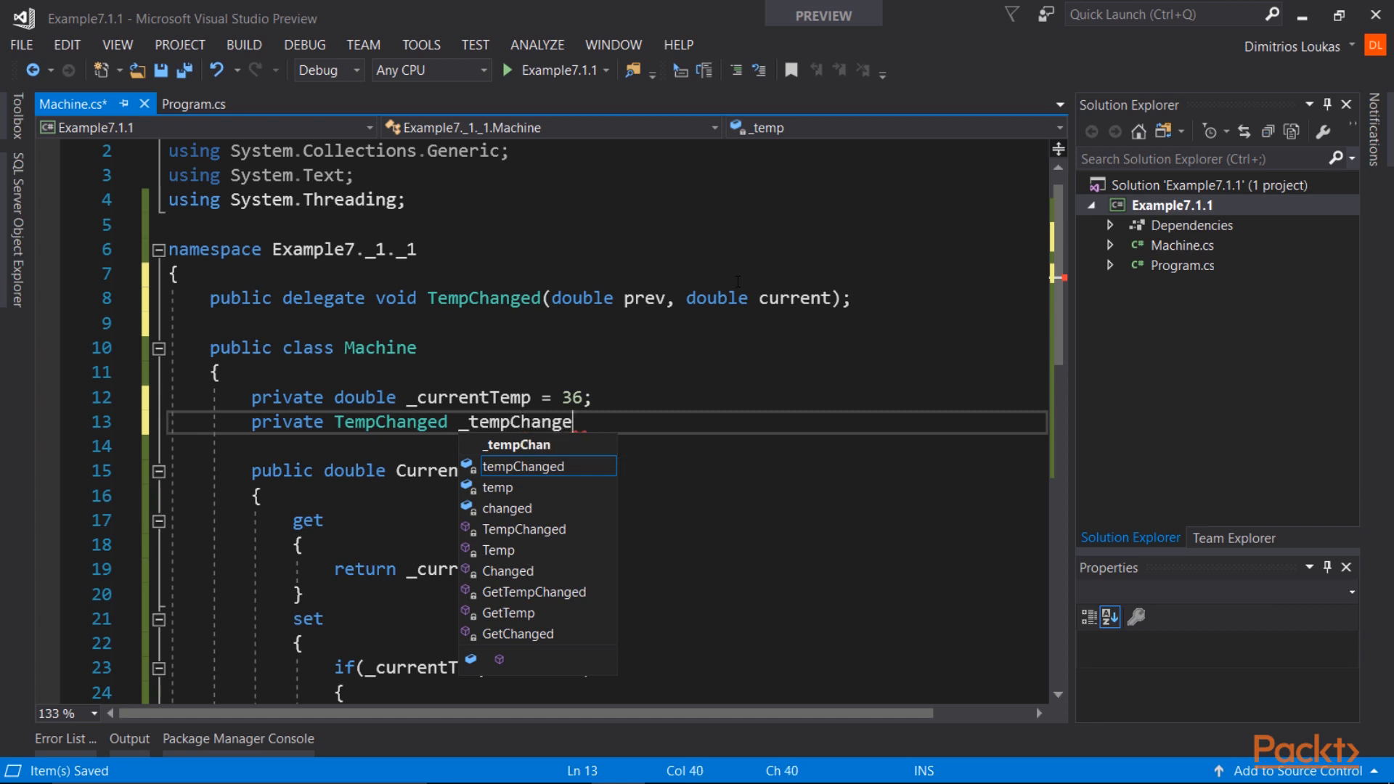
{"action": "type", "text": "d;"}
{"action": "scroll", "coordinate": [698, 364], "scroll_direction": "down", "scroll_amount": 3}
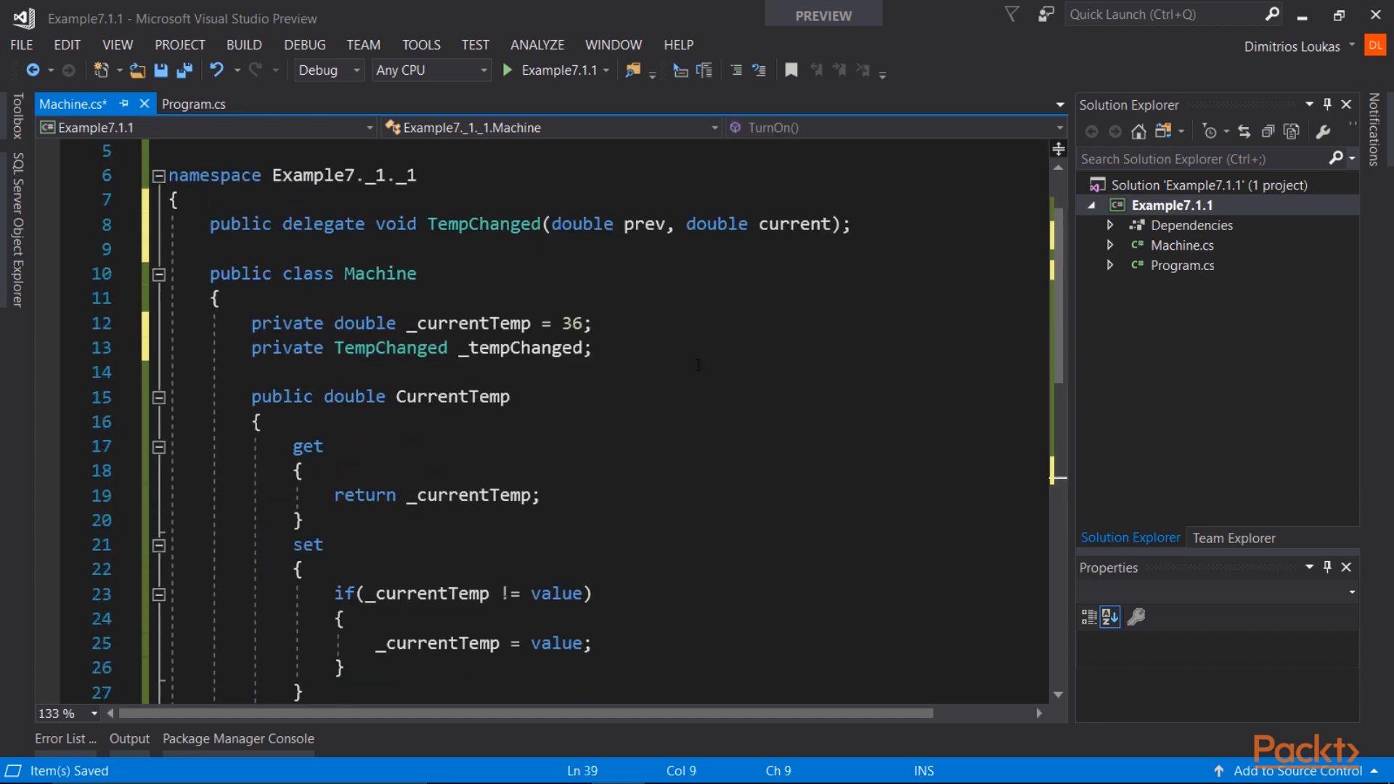
{"action": "scroll", "coordinate": [699, 366], "scroll_direction": "down", "scroll_amount": 5}
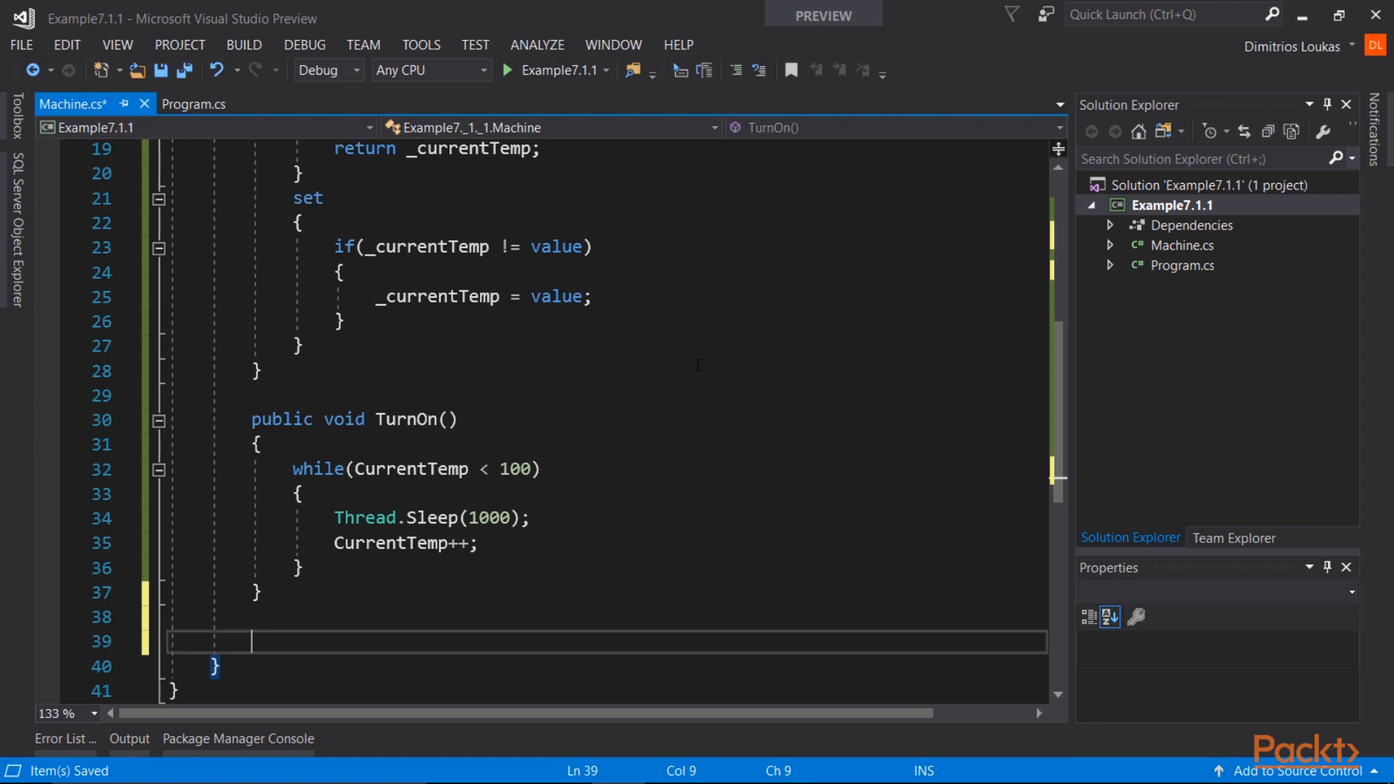
{"action": "key", "text": "Up"}
{"action": "key", "text": "Up"}
{"action": "key", "text": "Up"}
{"action": "key", "text": "Return"}
{"action": "scroll", "coordinate": [698, 364], "scroll_direction": "down", "scroll_amount": 3}
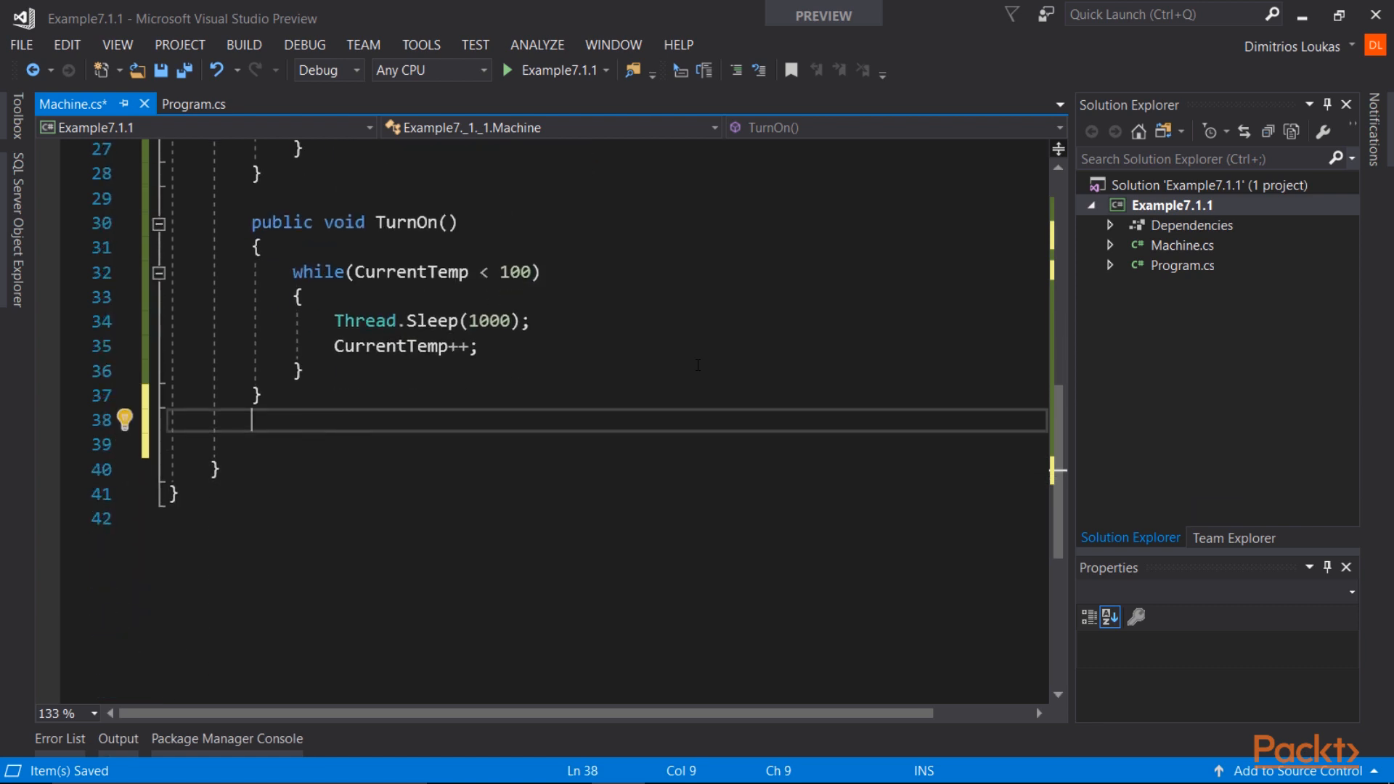
{"action": "type", "text": "PU"}
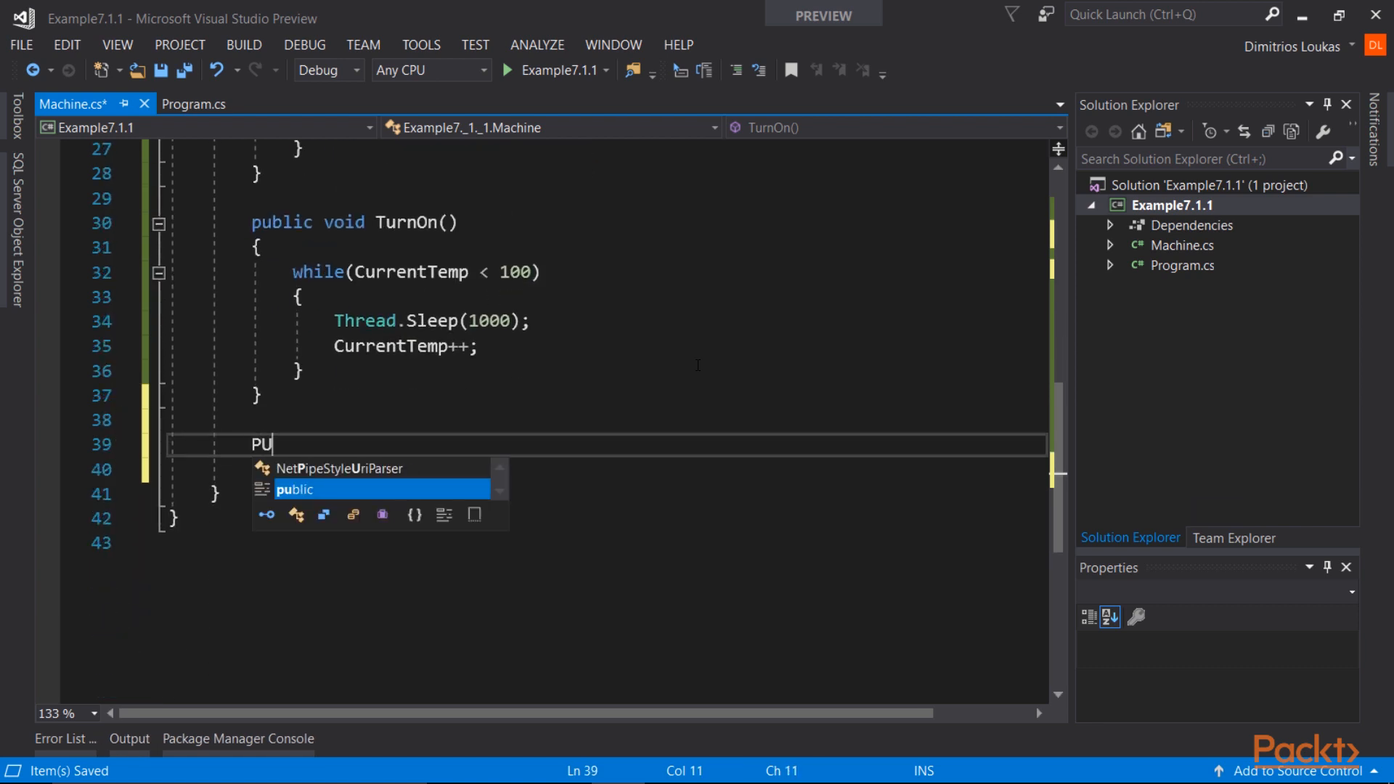
Add public void RegisterTempWatcher(TempChanged watcher) doing _tempChanged += watcher, and save Machine.cs.
{"action": "key", "text": "Tab"}
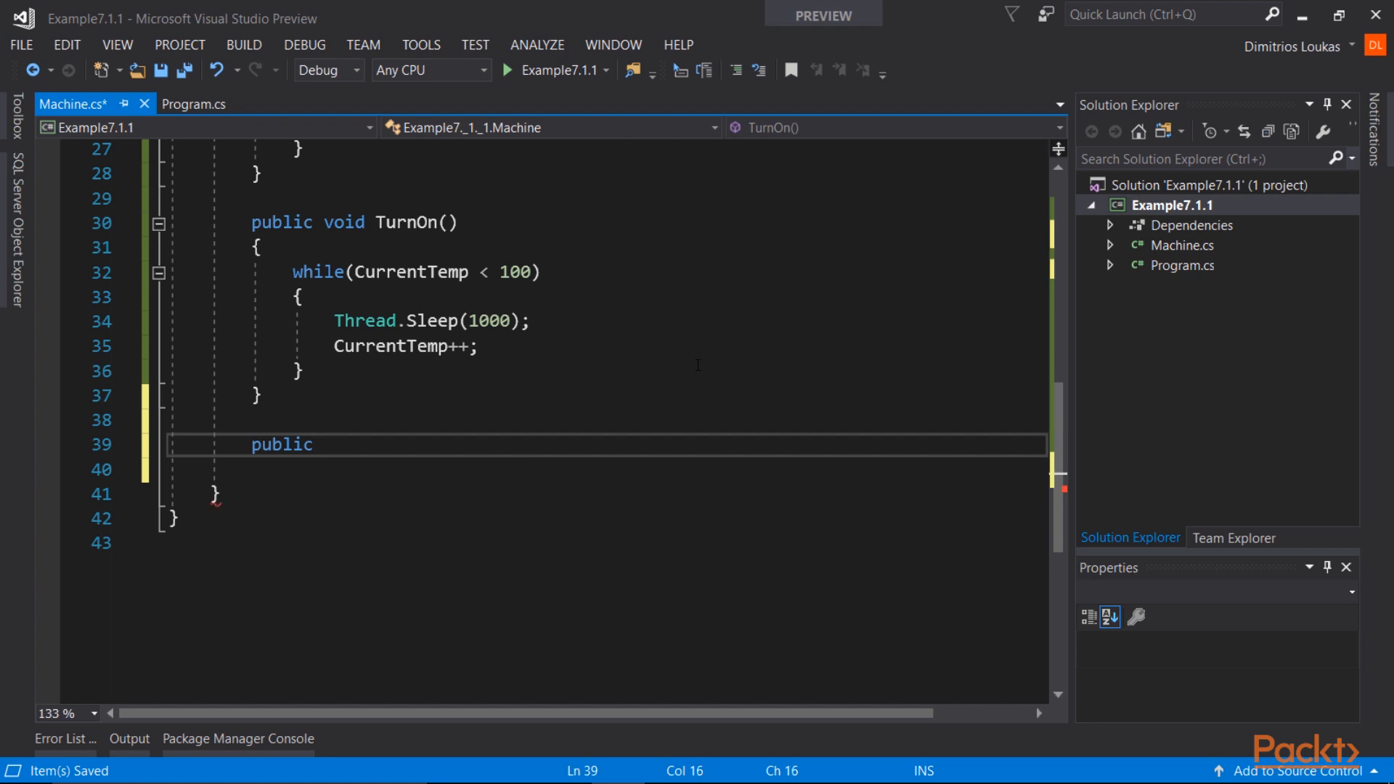
{"action": "type", "text": "void R"}
{"action": "type", "text": "egisterW"}
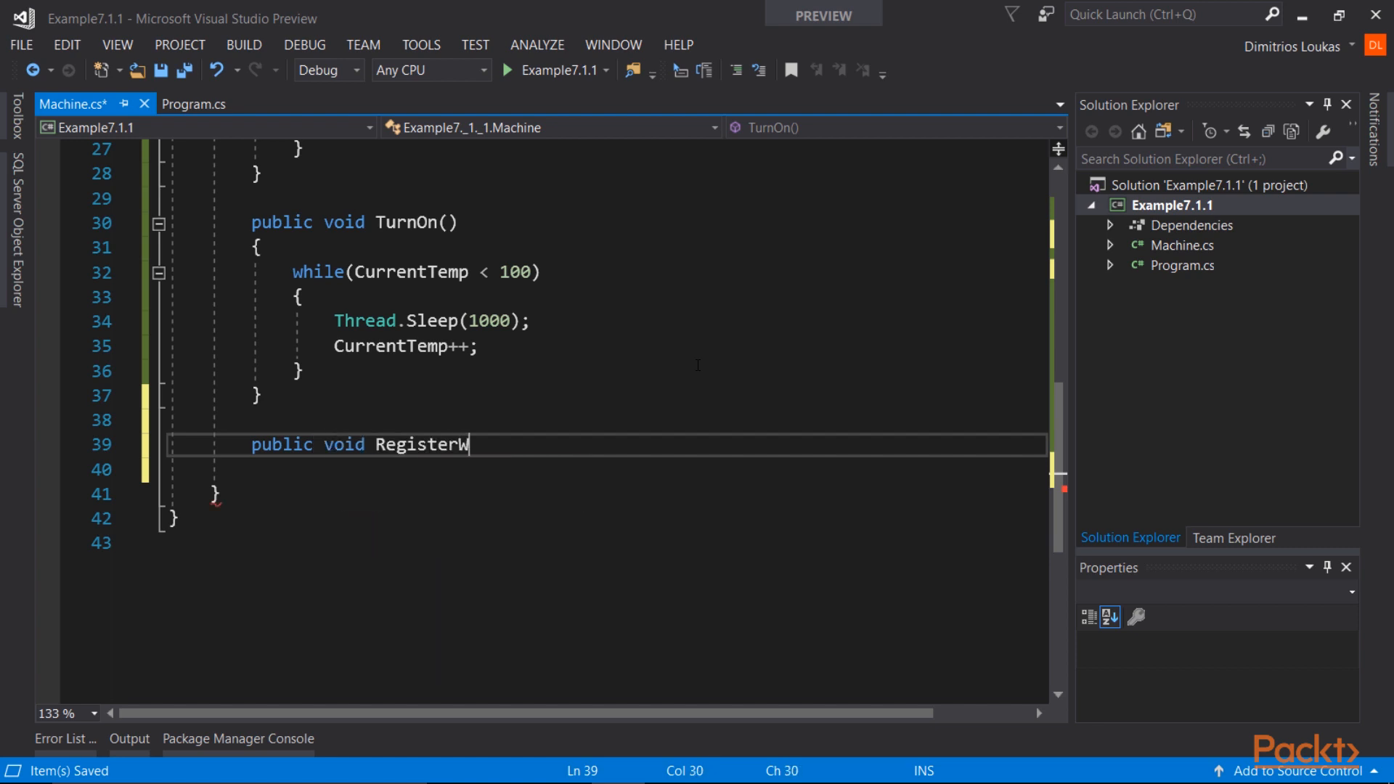
{"action": "key", "text": "BackSpace"}
{"action": "type", "text": "TempWatcher(Temp"}
{"action": "key", "text": "Tab"}
{"action": "type", "text": "watcher"}
{"action": "key", "text": "End"}
{"action": "key", "text": "Return"}
{"action": "type", "text": "{"}
{"action": "key", "text": "Return"}
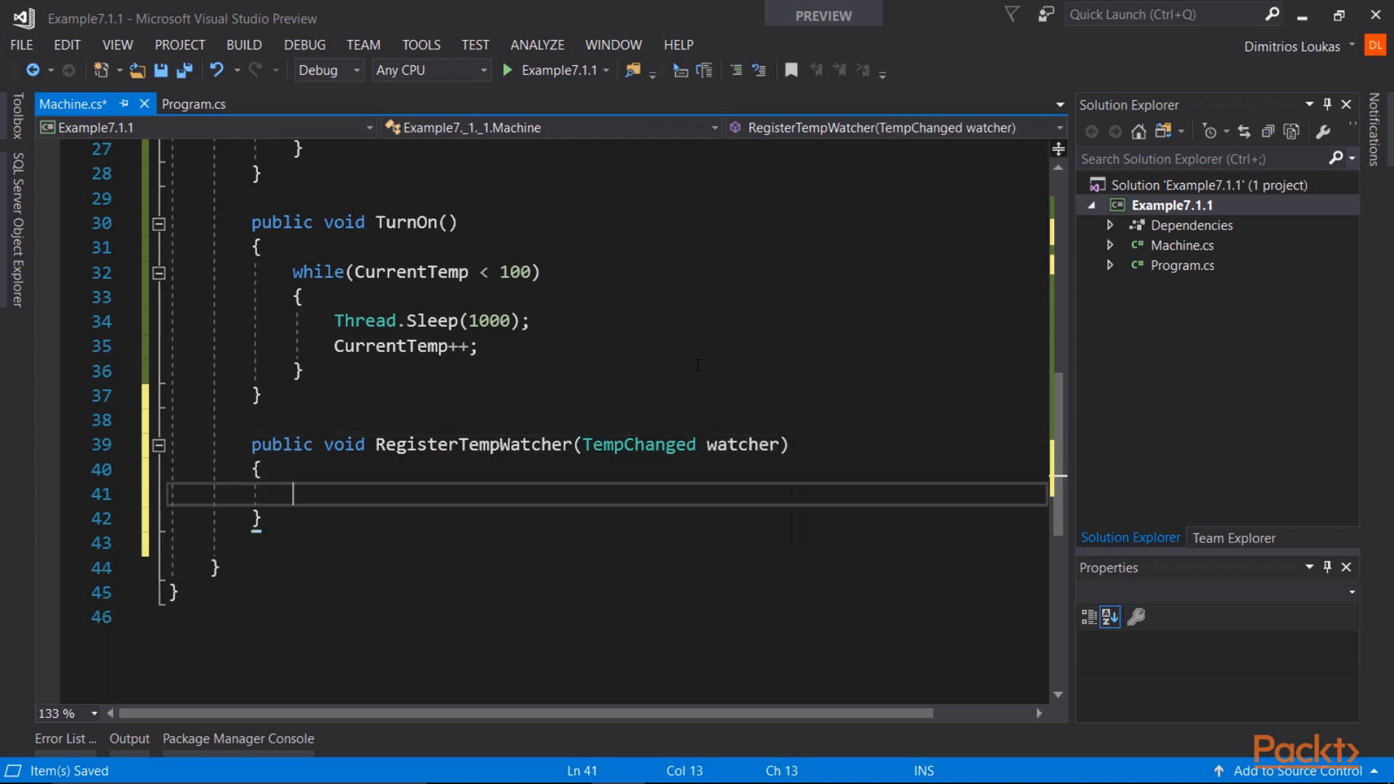
{"action": "type", "text": "_tem"}
{"action": "key", "text": "Tab"}
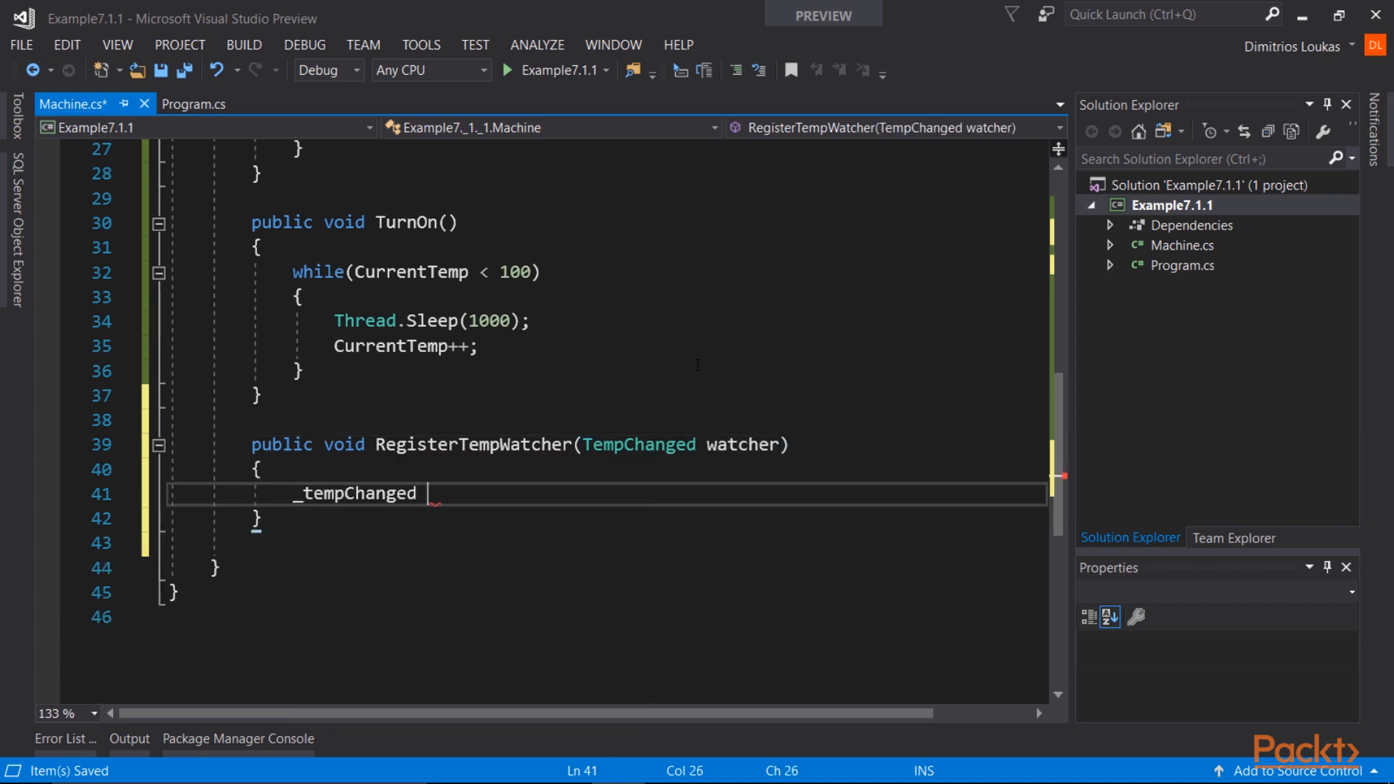
{"action": "type", "text": "+= w"}
{"action": "type", "text": "atcher;"}
{"action": "key", "text": "ctrl+s"}
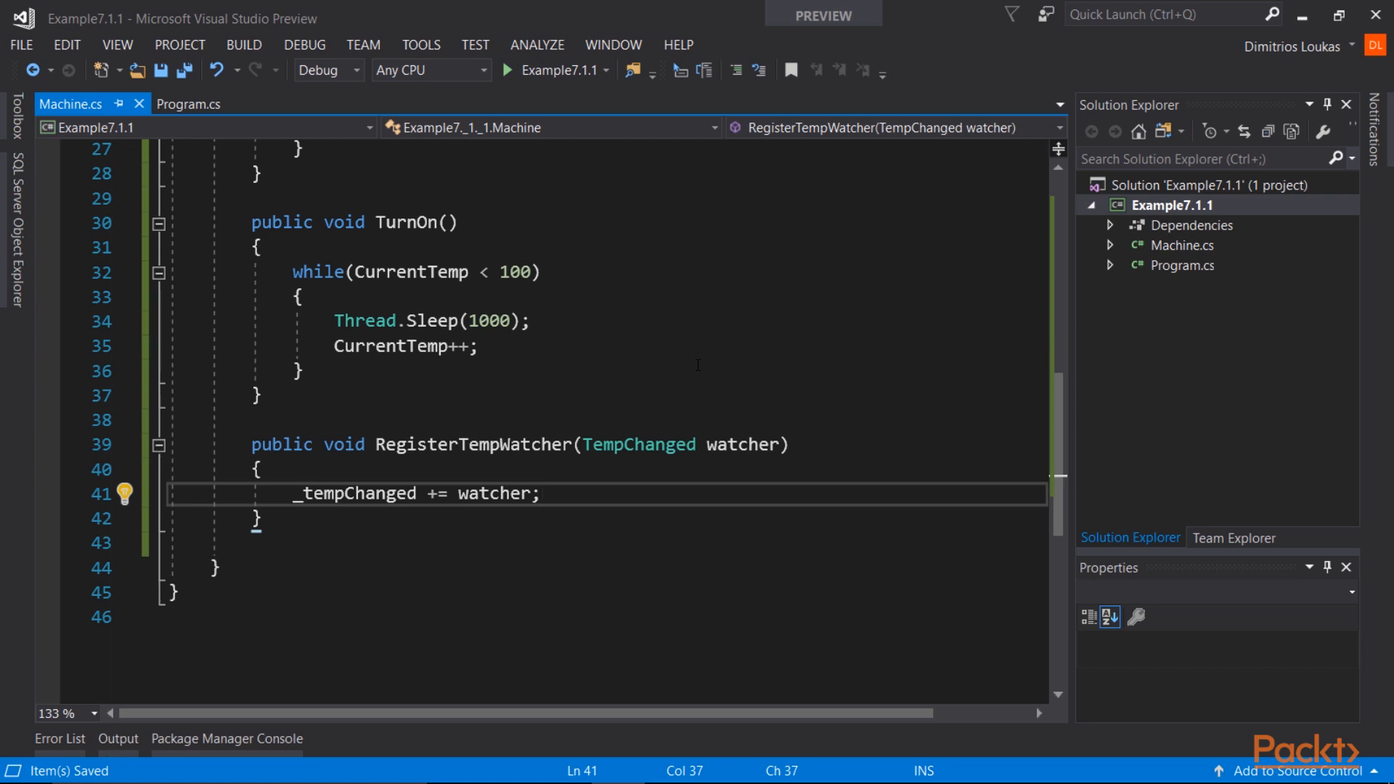
{"action": "key", "text": "Down"}
Add public void OnTempChanged(double prev, double current) calling _tempChanged(prev, current), and save.
{"action": "key", "text": "End"}
{"action": "key", "text": "Return"}
{"action": "key", "text": "Return"}
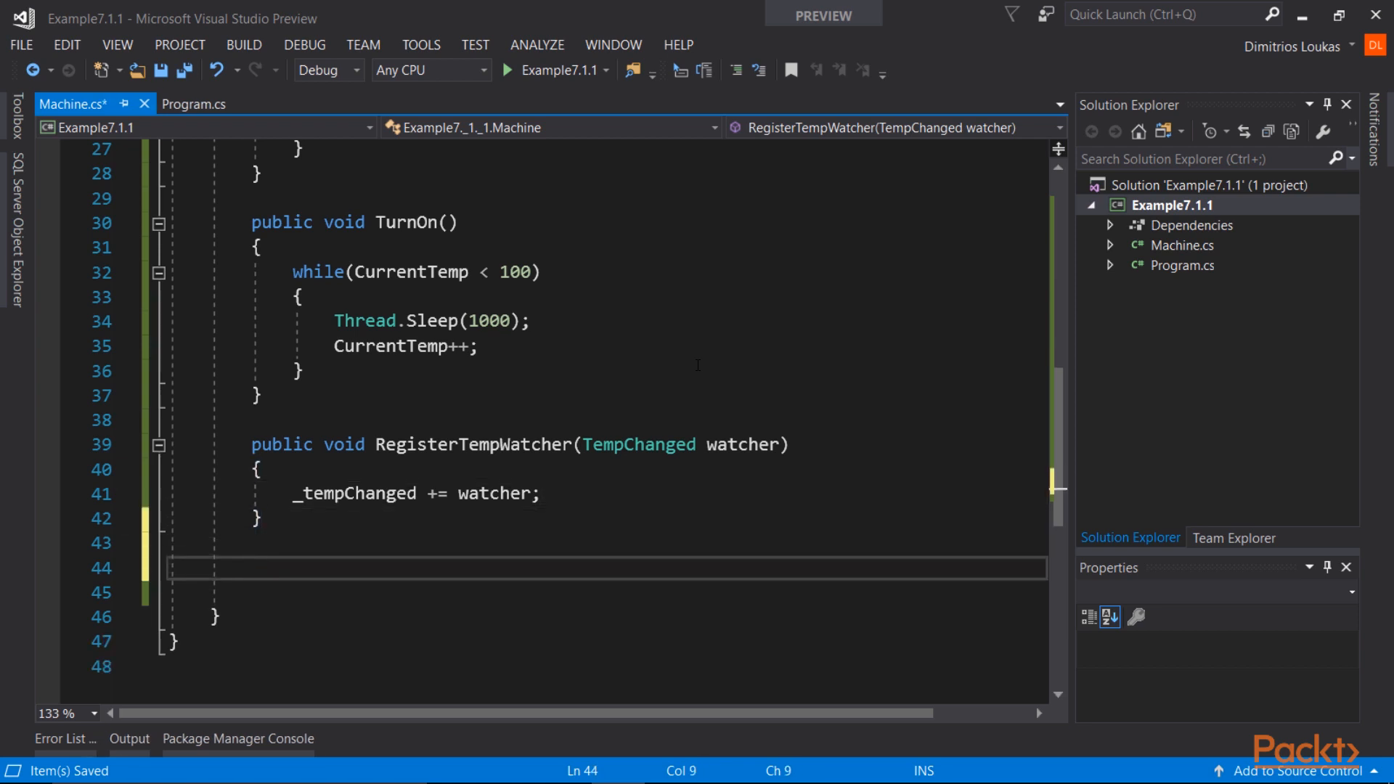
{"action": "type", "text": "public void TempC"}
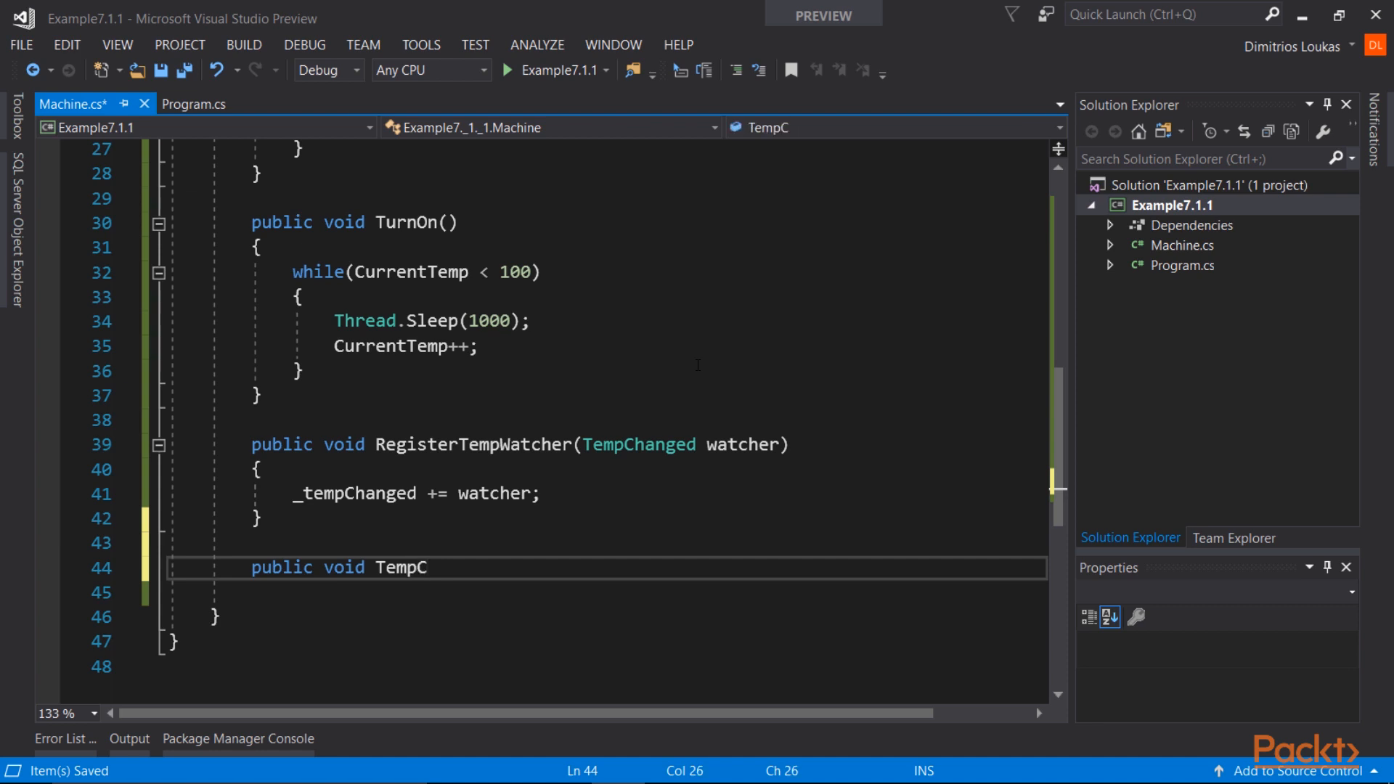
{"action": "key", "text": "BackSpace"}
{"action": "key", "text": "BackSpace"}
{"action": "key", "text": "BackSpace"}
{"action": "key", "text": "BackSpace"}
{"action": "type", "text": "empChanged(double prev, "}
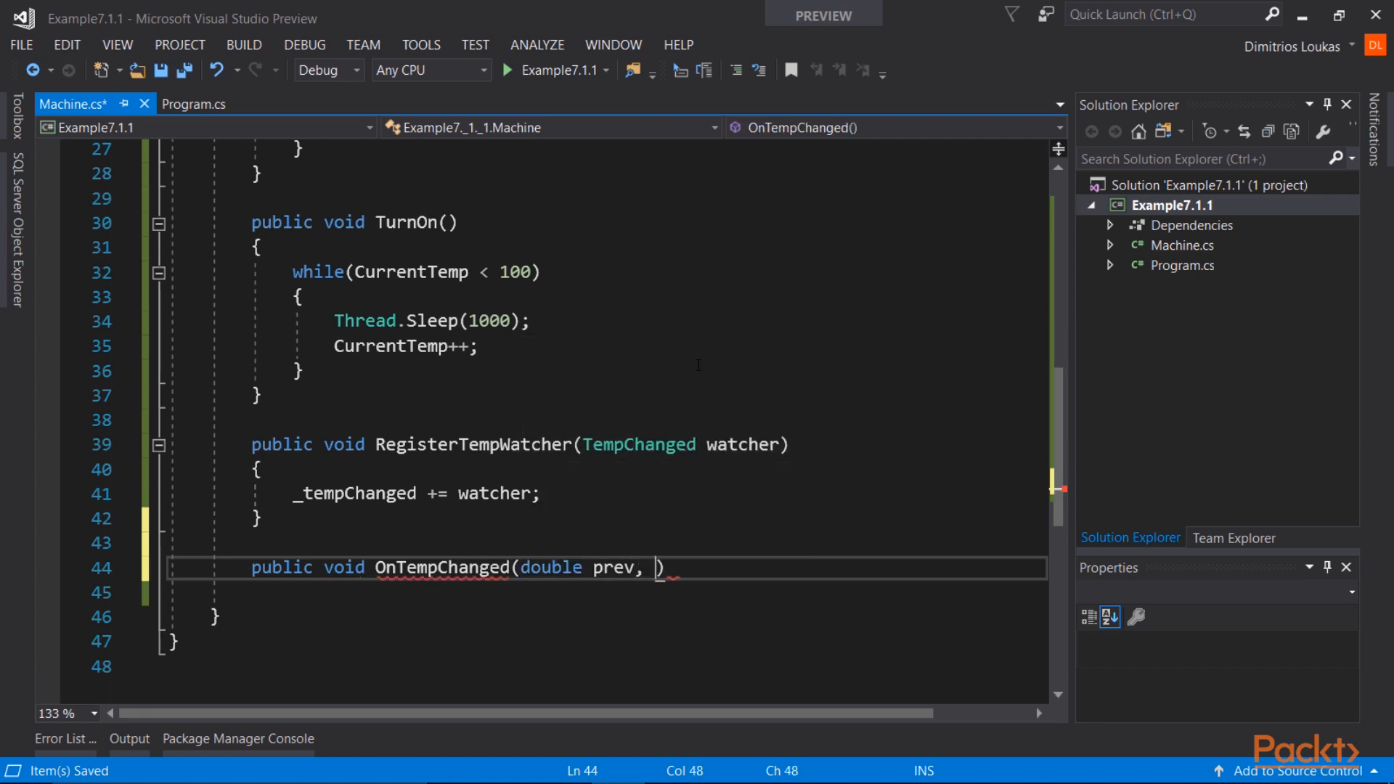
{"action": "type", "text": "double current"}
{"action": "key", "text": "End"}
{"action": "key", "text": "Return"}
{"action": "type", "text": "{"}
{"action": "key", "text": "Return"}
{"action": "type", "text": "_tempChanged(prev, current"}
{"action": "key", "text": "End"}
{"action": "type", "text": ";"}
{"action": "key", "text": "ctrl+s"}
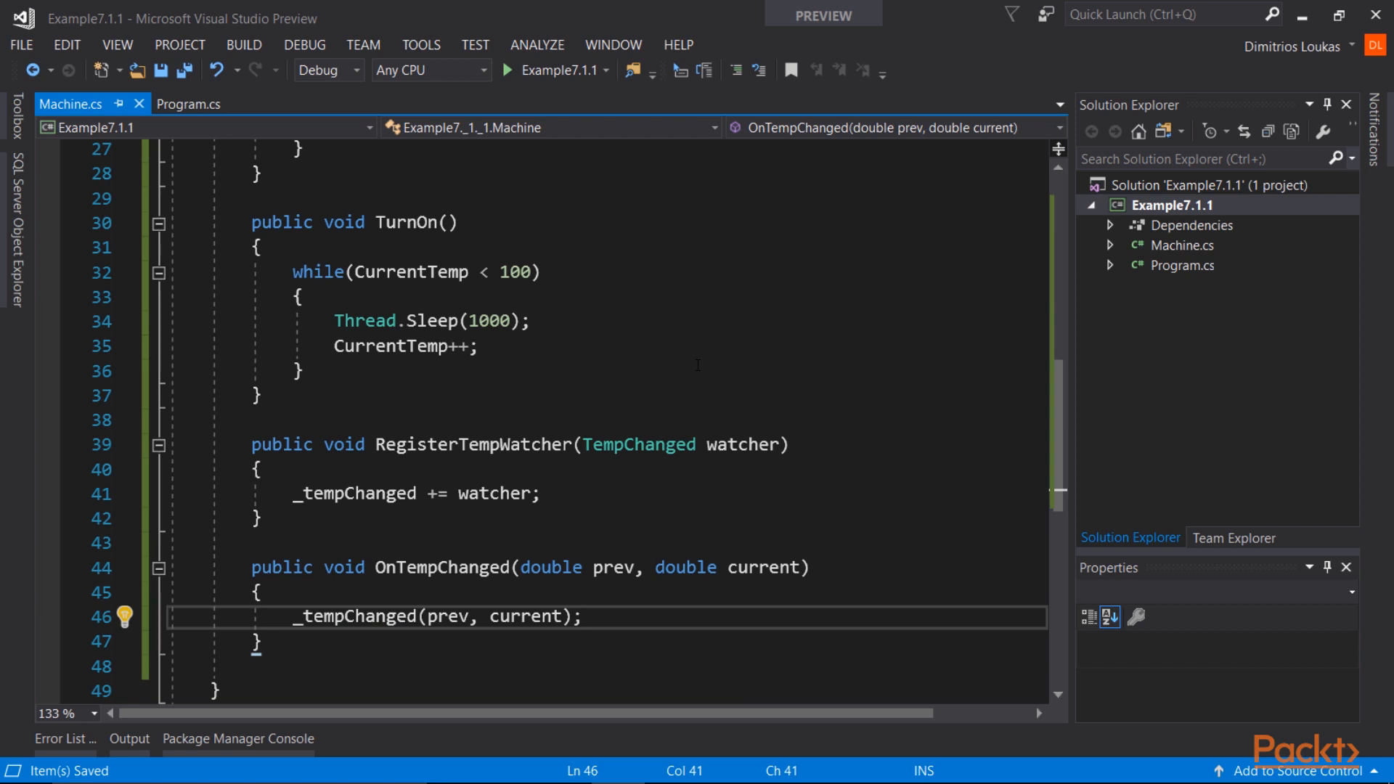
{"action": "scroll", "coordinate": [697, 365], "scroll_direction": "up", "scroll_amount": 3}
{"action": "scroll", "coordinate": [698, 365], "scroll_direction": "up", "scroll_amount": 2}
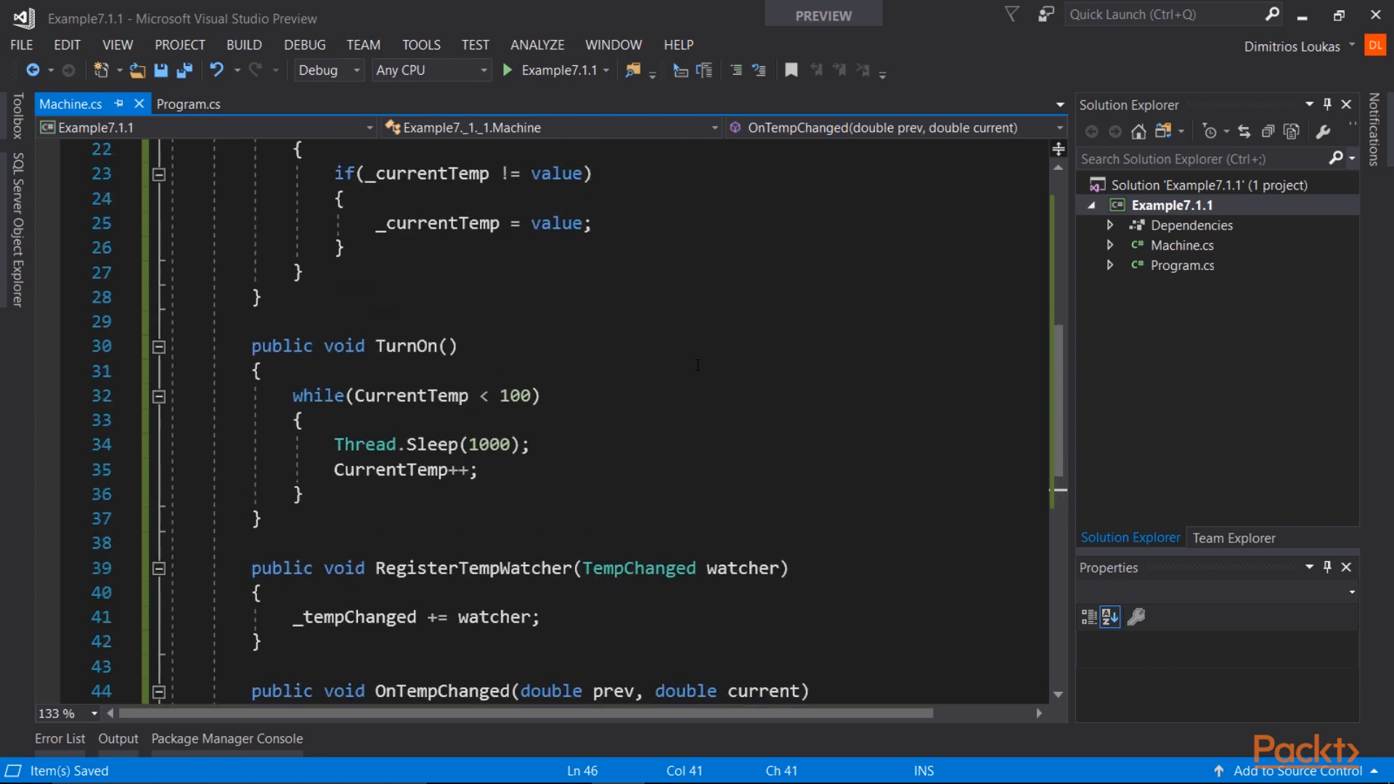
{"action": "scroll", "coordinate": [697, 366], "scroll_direction": "up", "scroll_amount": 4}
{"action": "scroll", "coordinate": [697, 365], "scroll_direction": "up", "scroll_amount": 3}
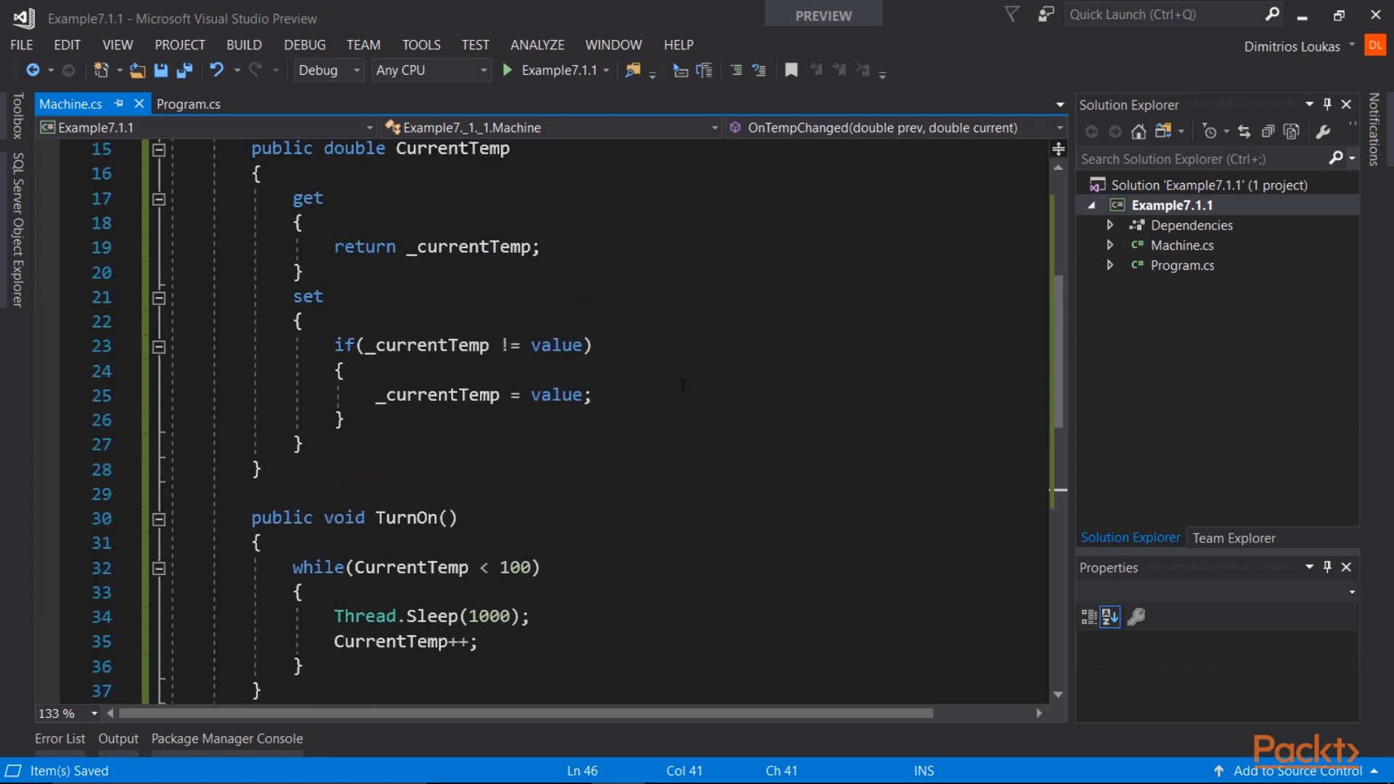
In the CurrentTemp setter add var prev = _currentTemp; before the assignment and call OnTempChanged after it.
{"action": "left_click", "coordinate": [684, 395]}
{"action": "key", "text": "Up"}
{"action": "key", "text": "Return"}
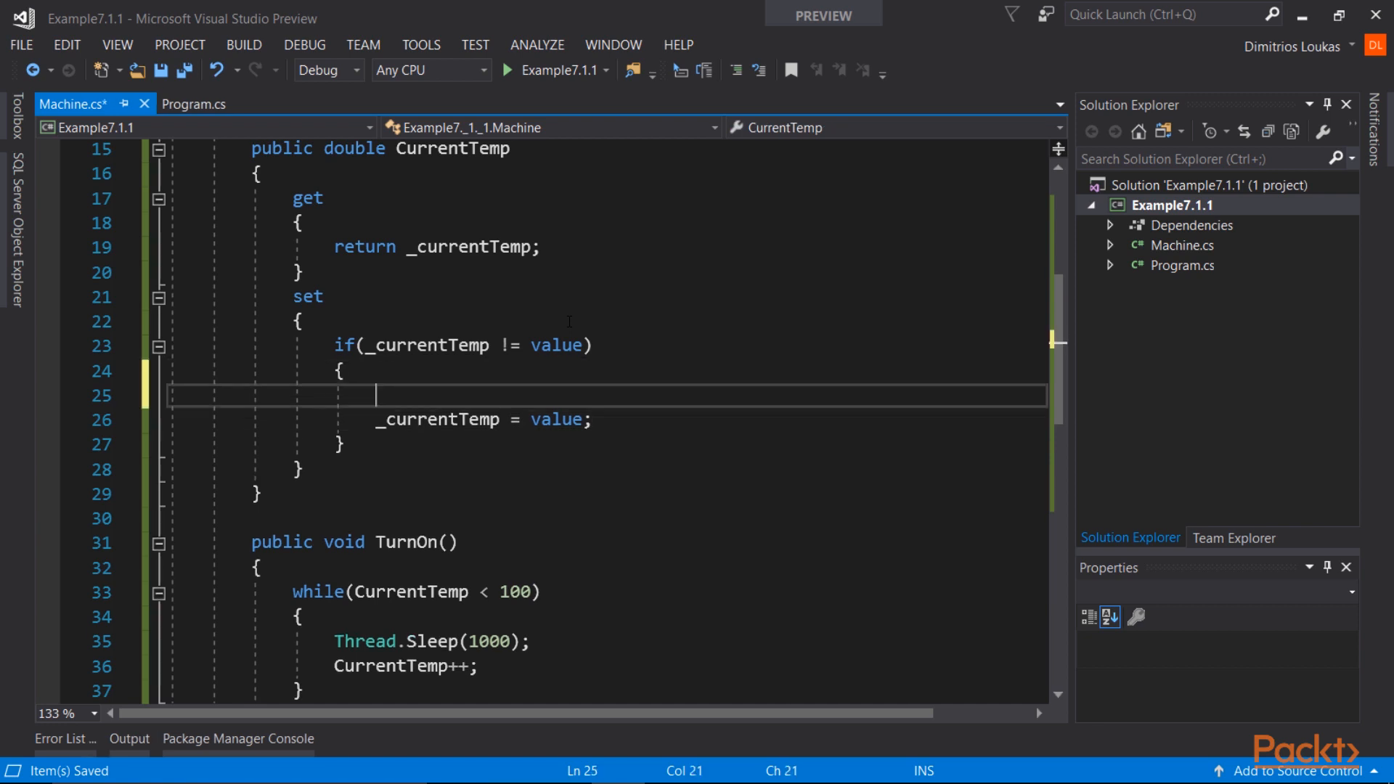
{"action": "type", "text": "ar prev = "}
{"action": "type", "text": "_cu"}
{"action": "key", "text": "Tab"}
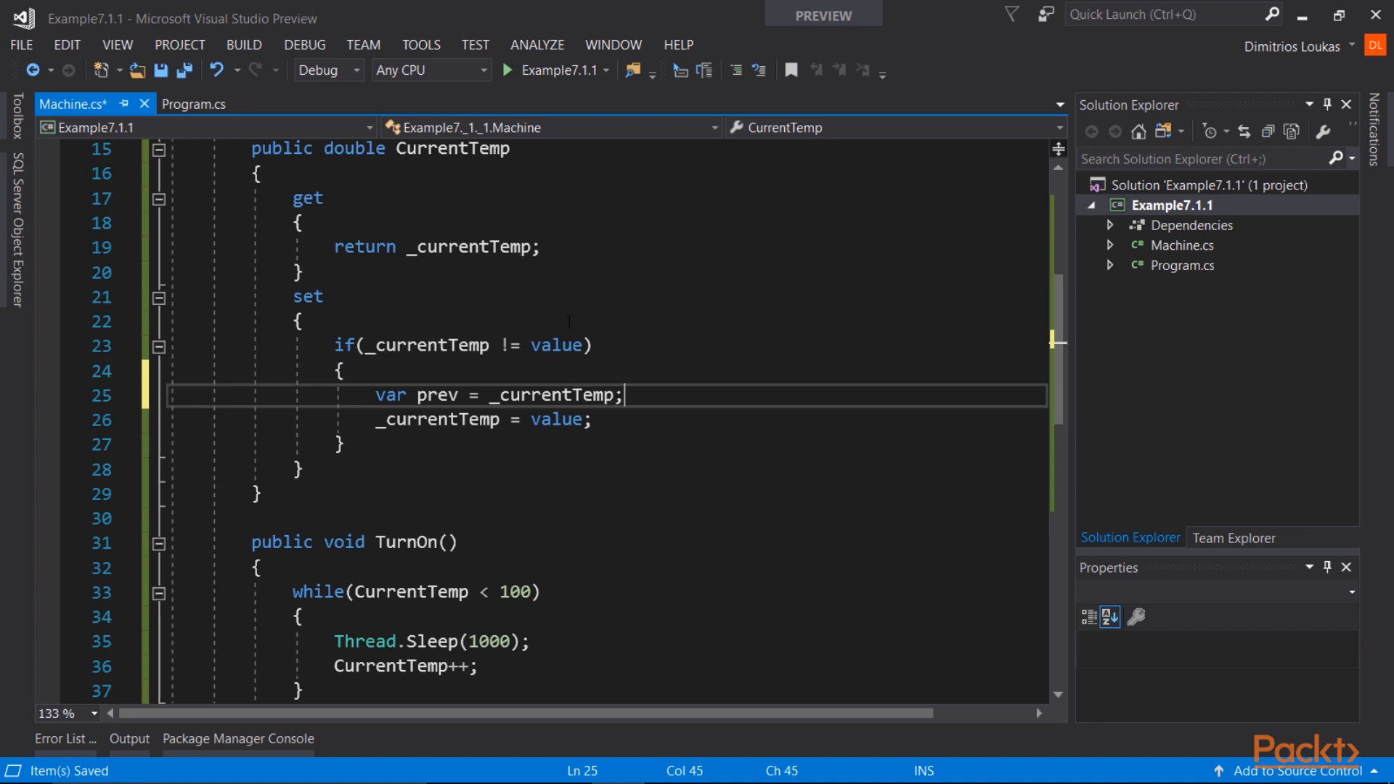
{"action": "key", "text": "Down"}
{"action": "key", "text": "Return"}
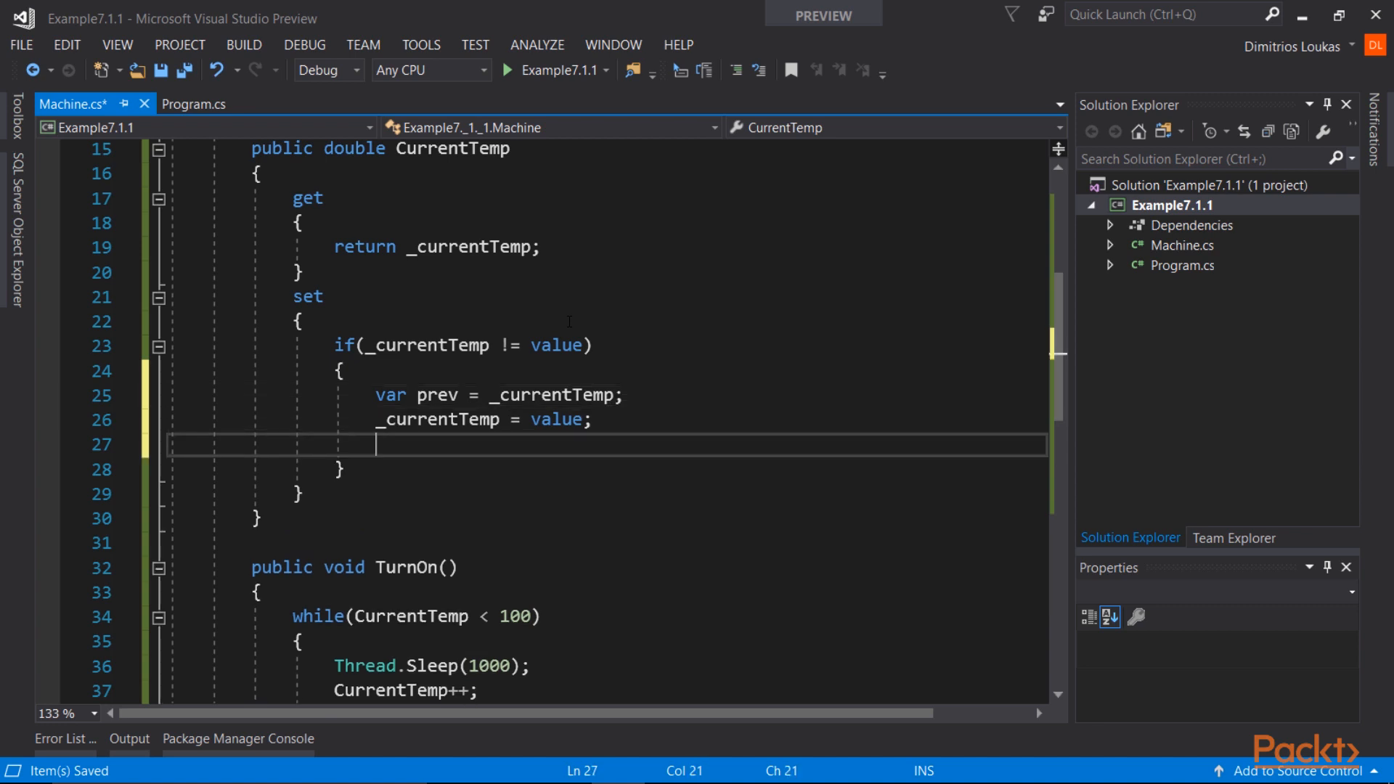
{"action": "type", "text": "On"}
{"action": "key", "text": "Tab"}
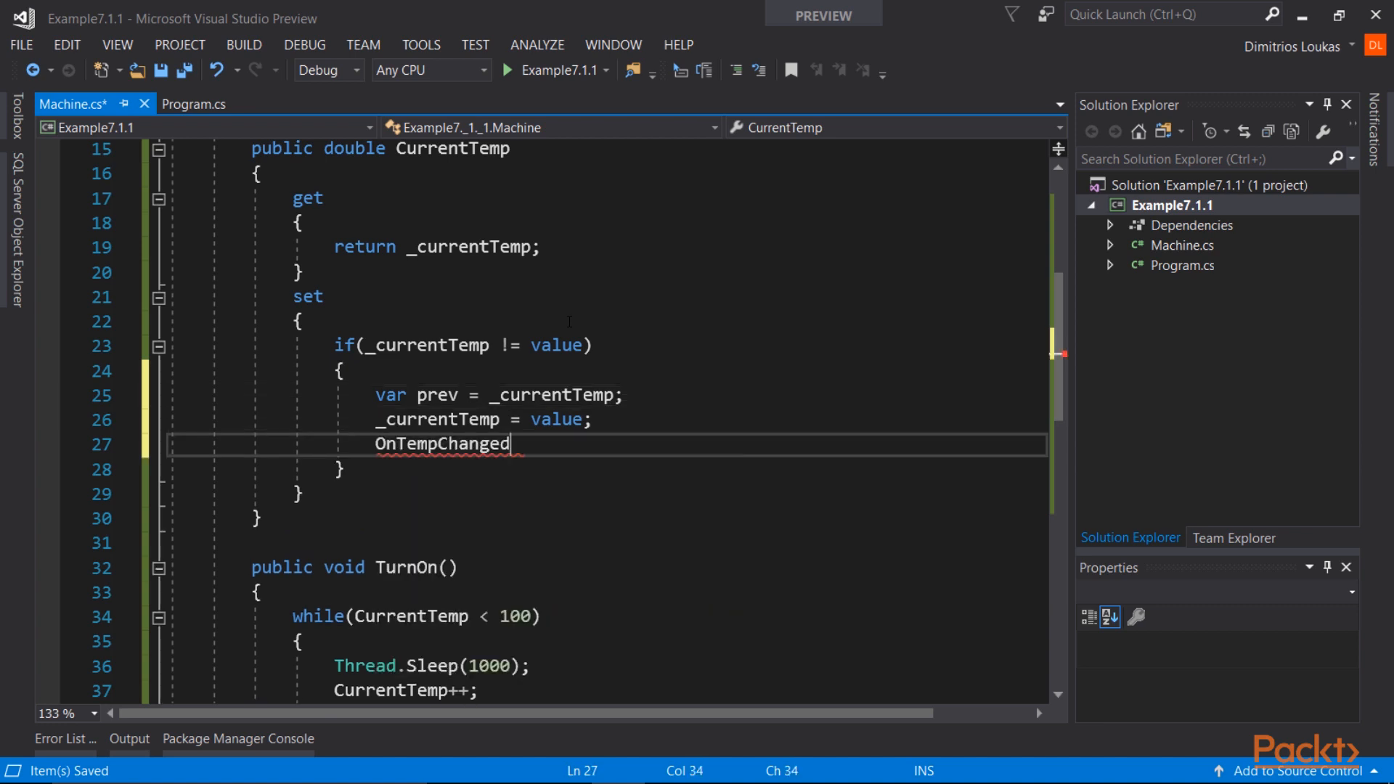
{"action": "type", "text": "(prev, current)"}
{"action": "scroll", "coordinate": [457, 356], "scroll_direction": "down", "scroll_amount": 7}
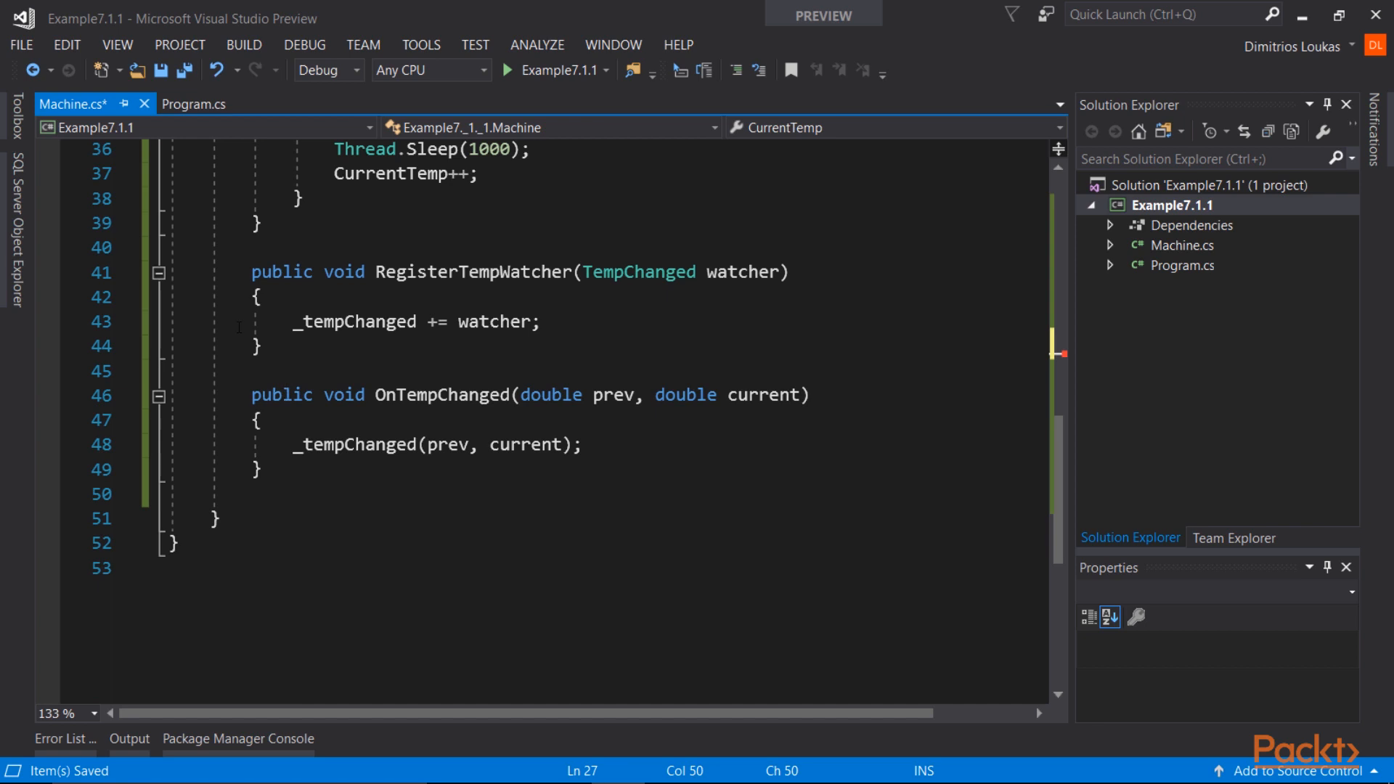
Make OnTempChanged private, pass value as the current argument in the setter call, and save.
{"action": "double_click", "coordinate": [282, 394]}
{"action": "type", "text": "private"}
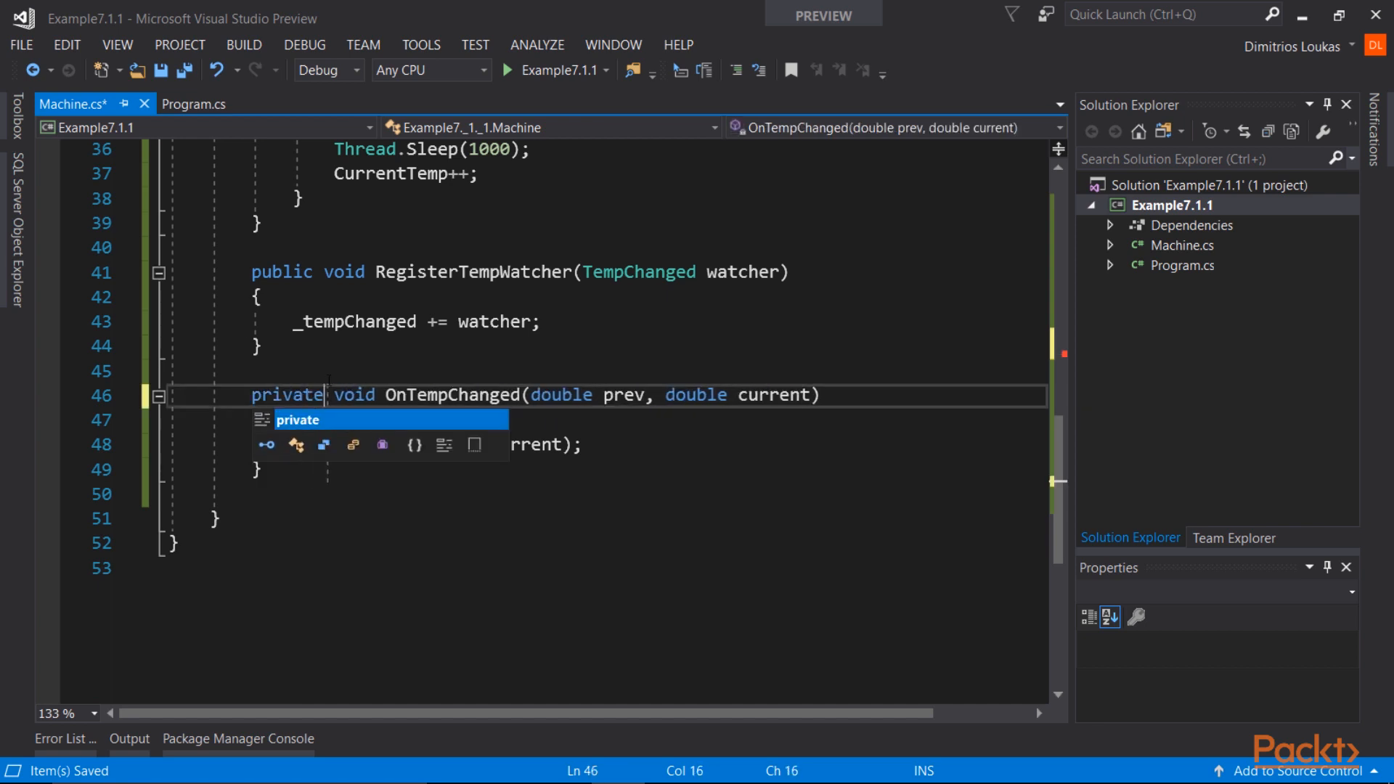
{"action": "left_click", "coordinate": [262, 347]}
{"action": "key", "text": "ctrl+s"}
{"action": "scroll", "coordinate": [458, 382], "scroll_direction": "up", "scroll_amount": 6}
{"action": "scroll", "coordinate": [458, 382], "scroll_direction": "up", "scroll_amount": 6}
{"action": "double_click", "coordinate": [618, 222]}
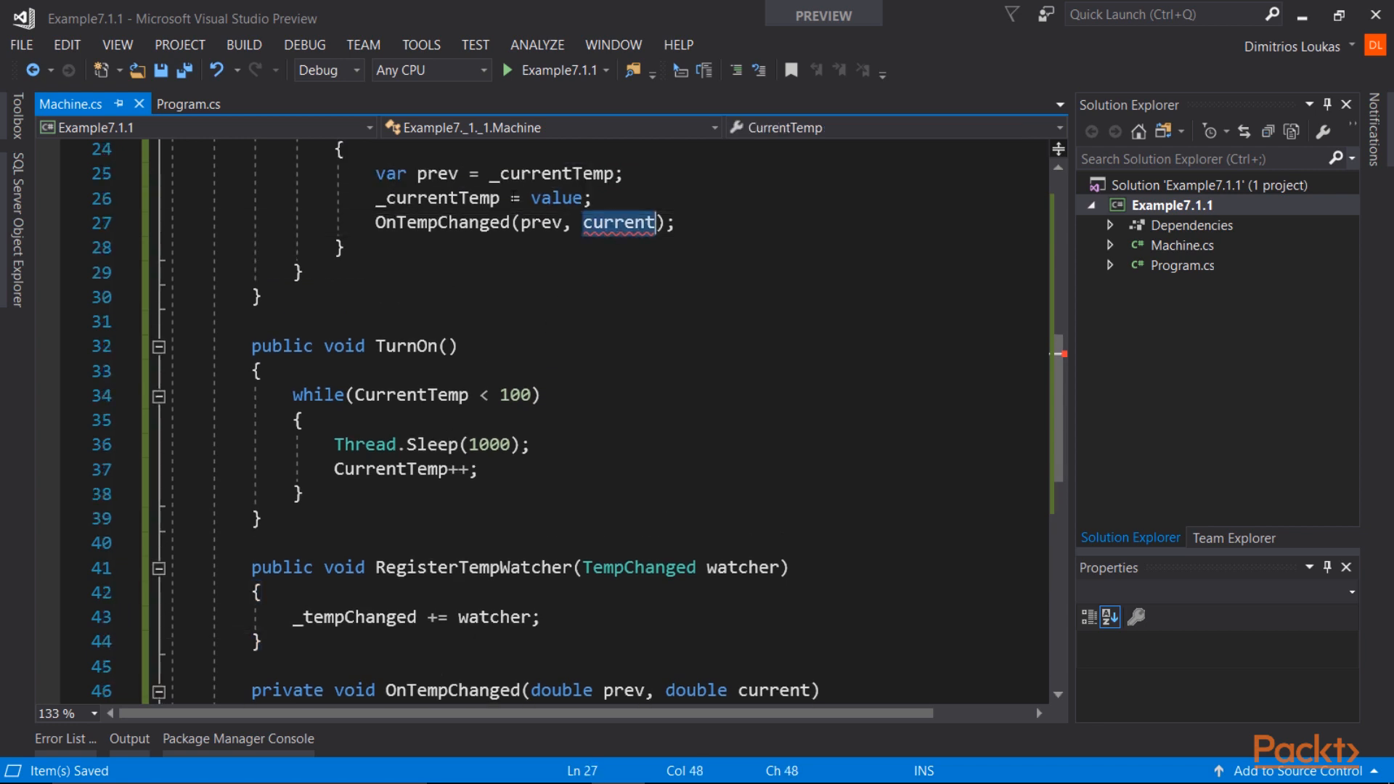
{"action": "type", "text": "value"}
{"action": "left_click", "coordinate": [262, 297]}
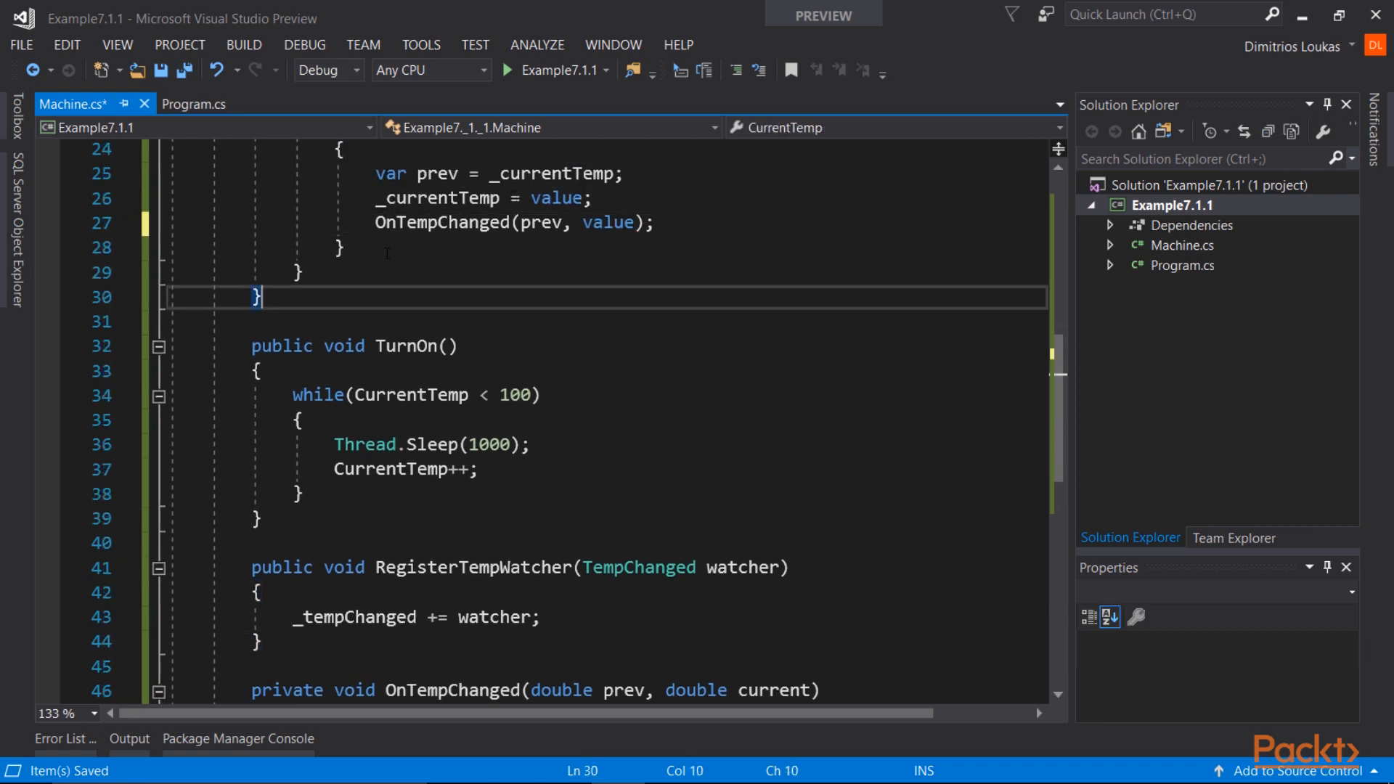
{"action": "scroll", "coordinate": [387, 253], "scroll_direction": "up", "scroll_amount": 2}
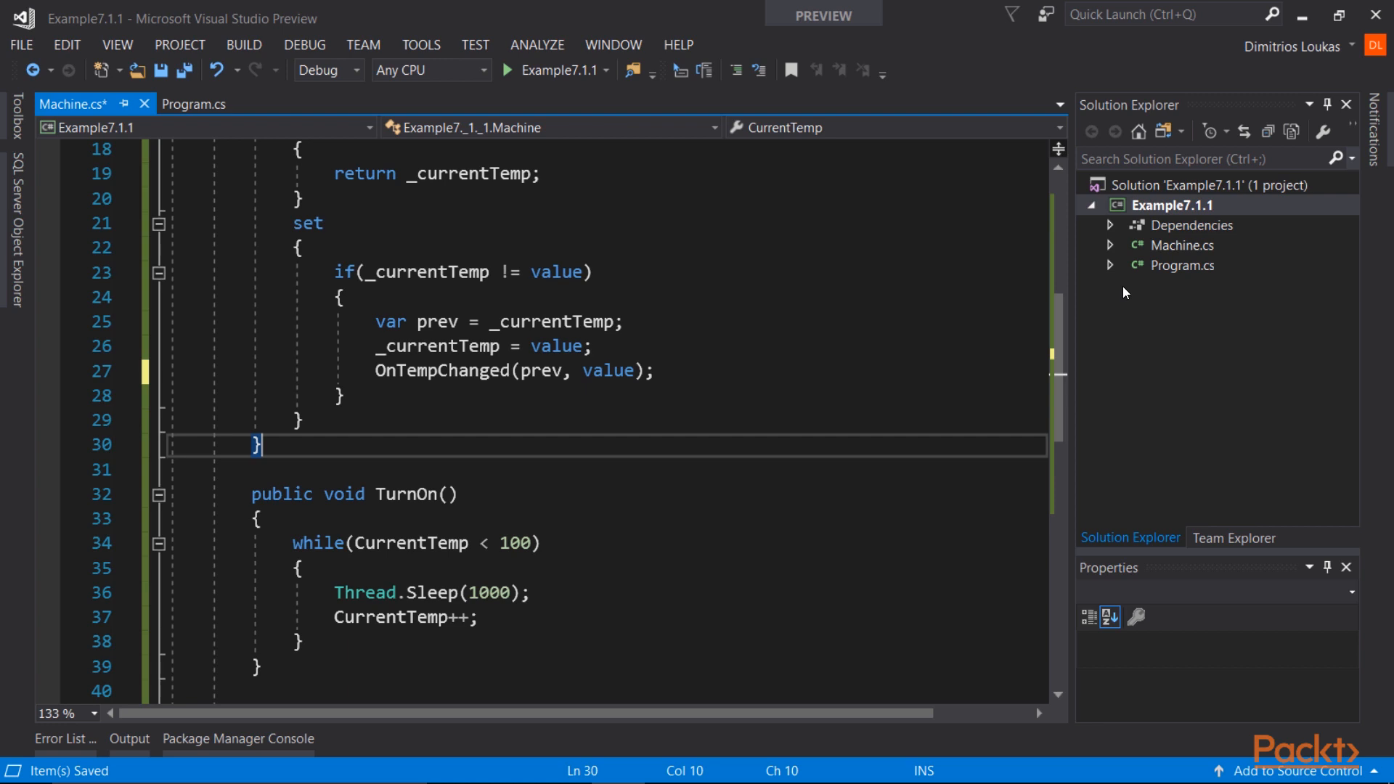
Open Program.cs and start a private static LogTempToConsole(double prev, double current) method below Main.
{"action": "double_click", "coordinate": [1181, 266]}
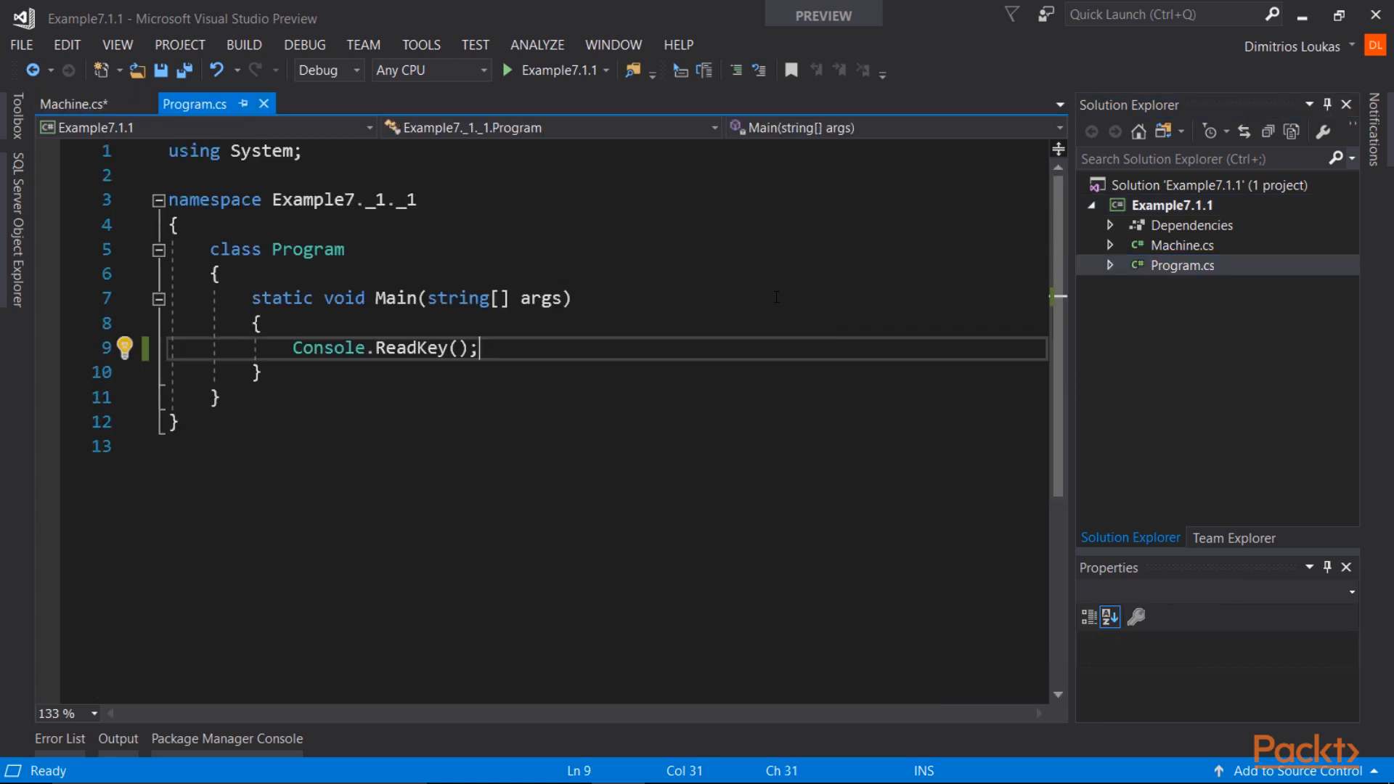
{"action": "key", "text": "Down"}
{"action": "key", "text": "End"}
{"action": "key", "text": "Return"}
{"action": "key", "text": "Return"}
{"action": "type", "text": "private static void"}
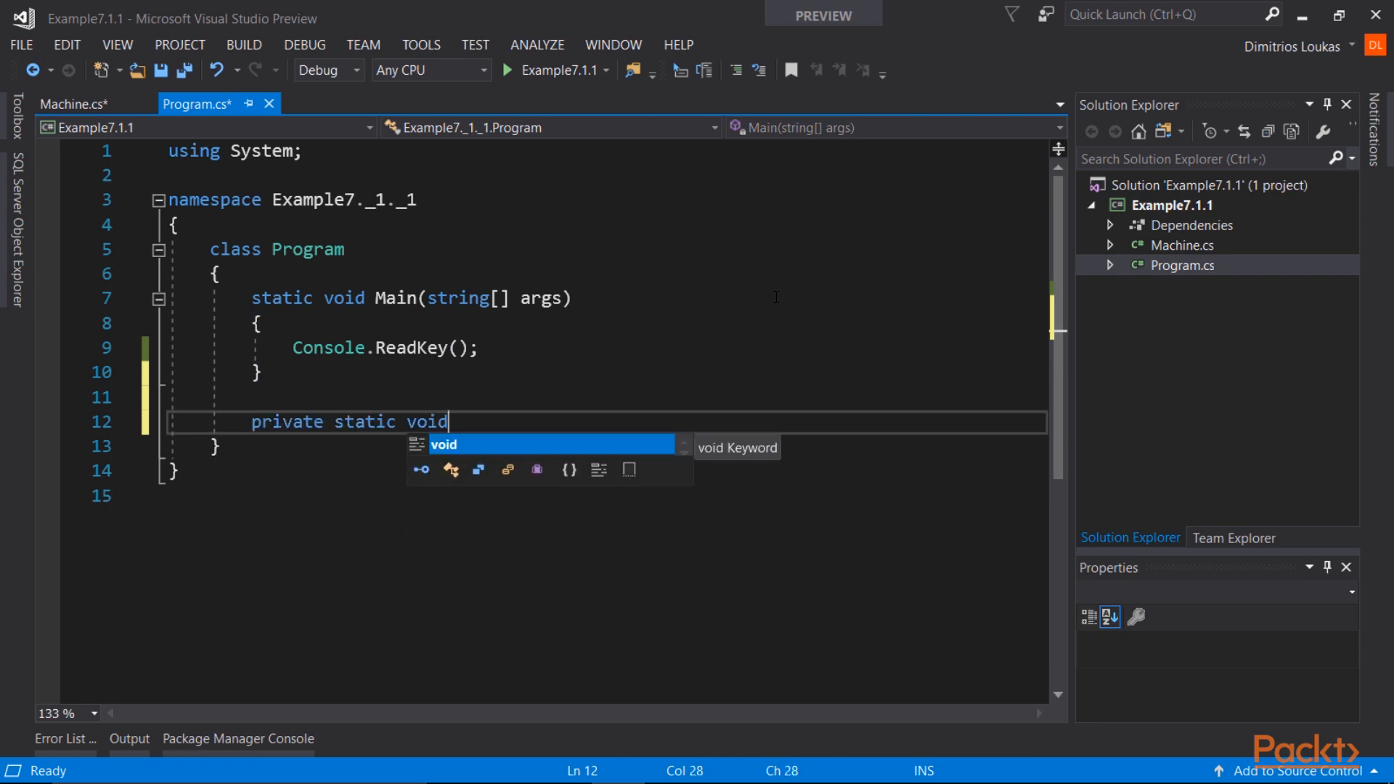
{"action": "type", "text": " Log"}
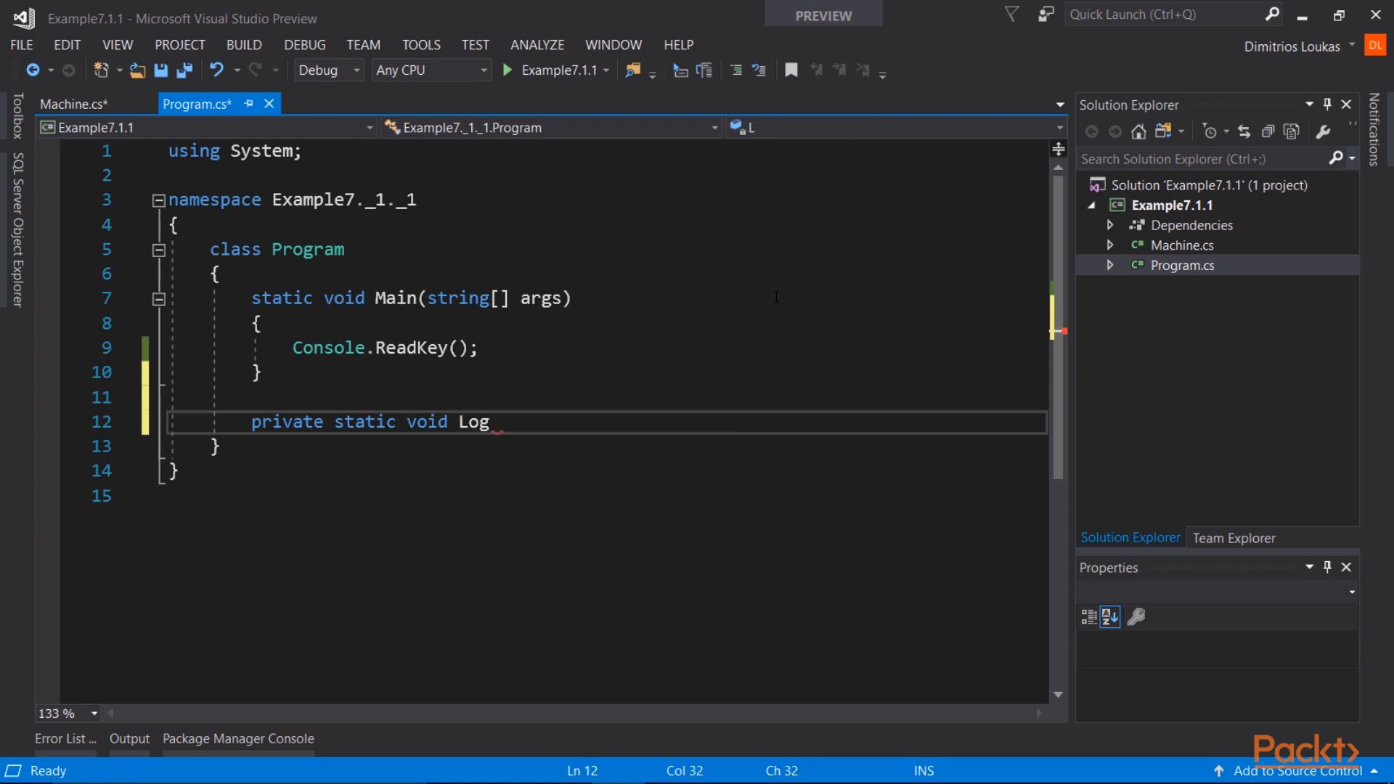
{"action": "type", "text": "TempTo"}
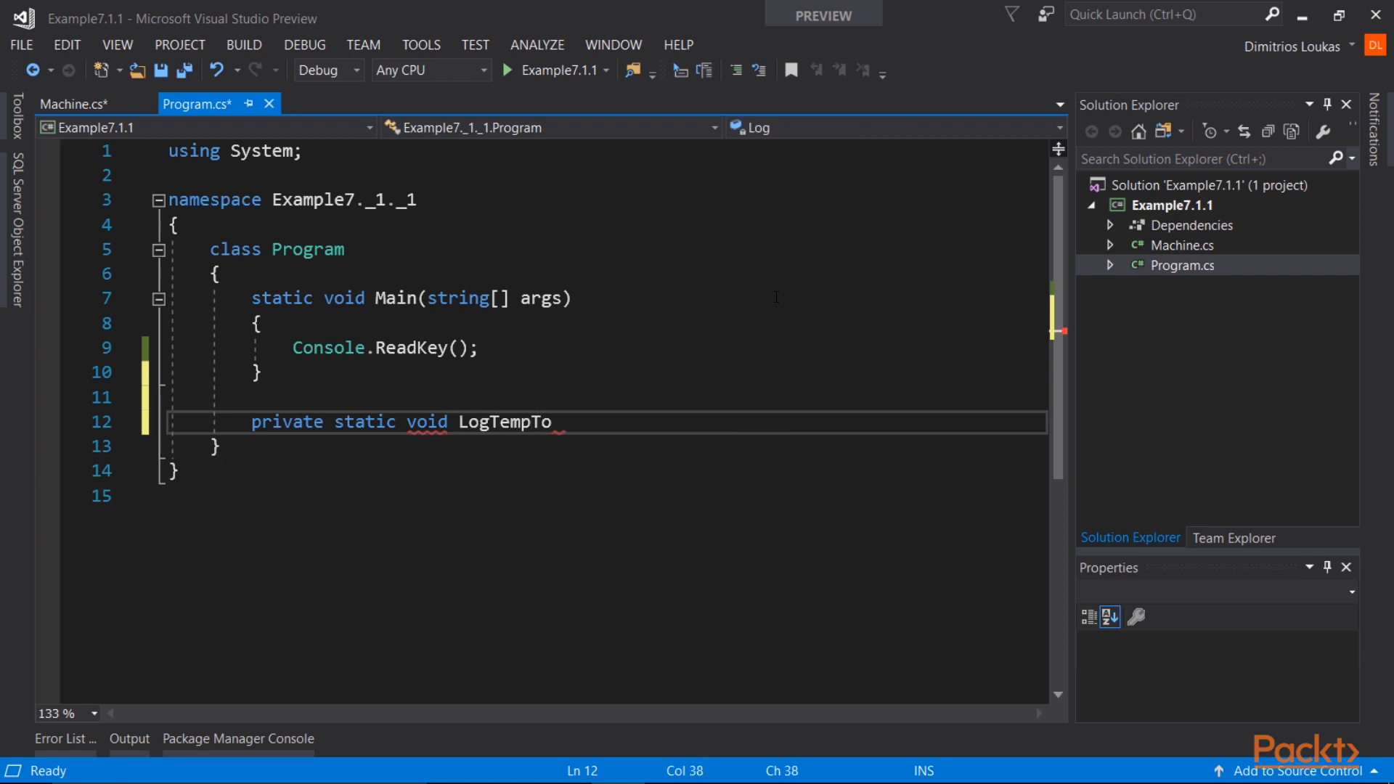
{"action": "type", "text": "Console(d"}
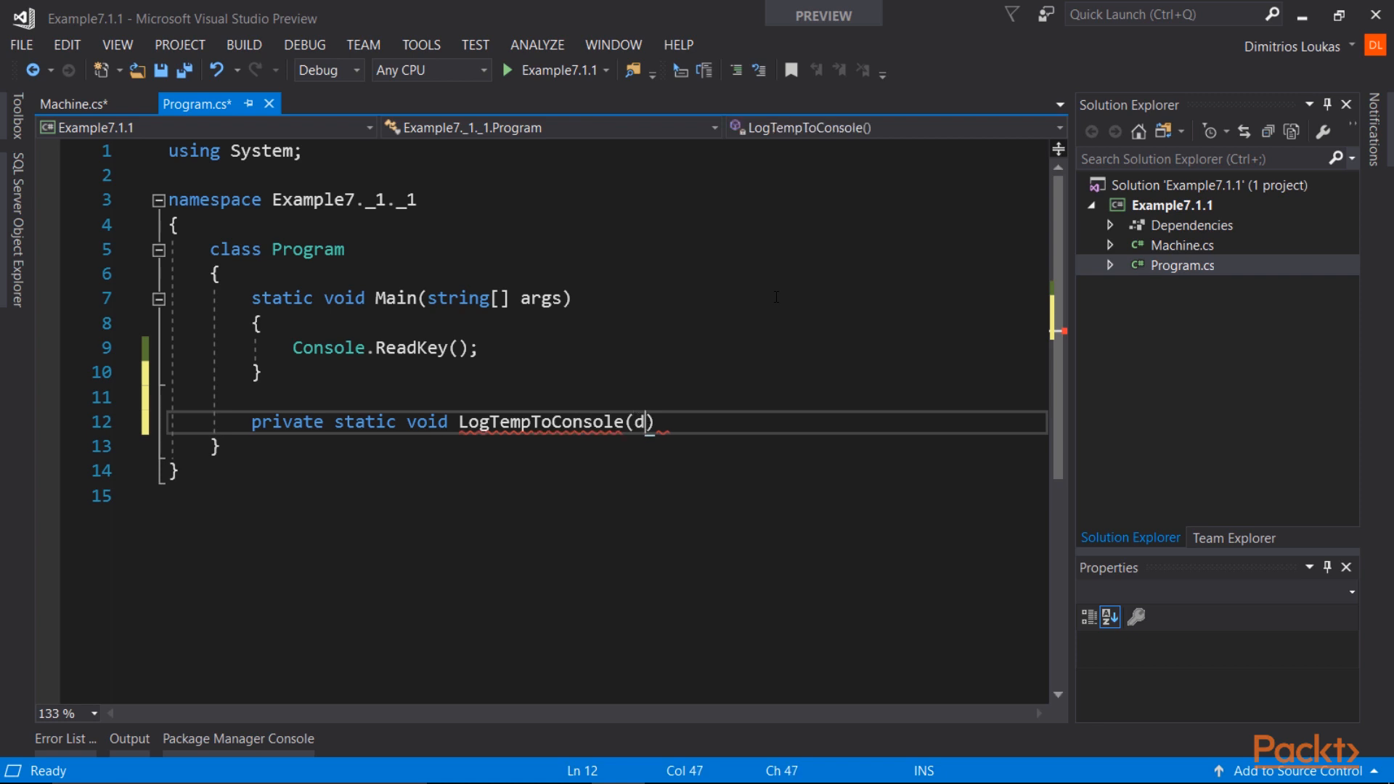
{"action": "type", "text": "ouble prev, double current"}
Have LogTempToConsole write "Temperature changed from {prev} to {current}" via the cw snippet, and save.
{"action": "key", "text": "Return"}
{"action": "type", "text": "{ }"}
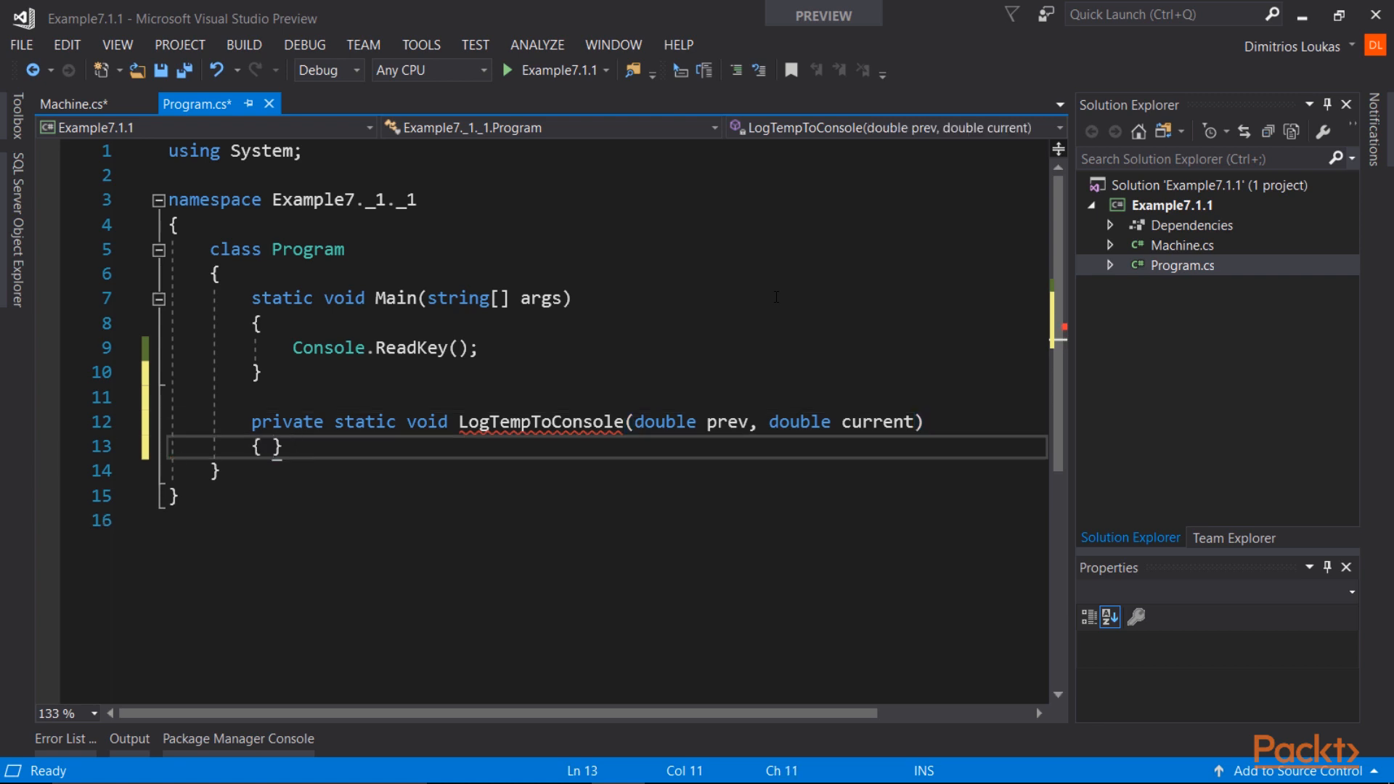
{"action": "key", "text": "Return"}
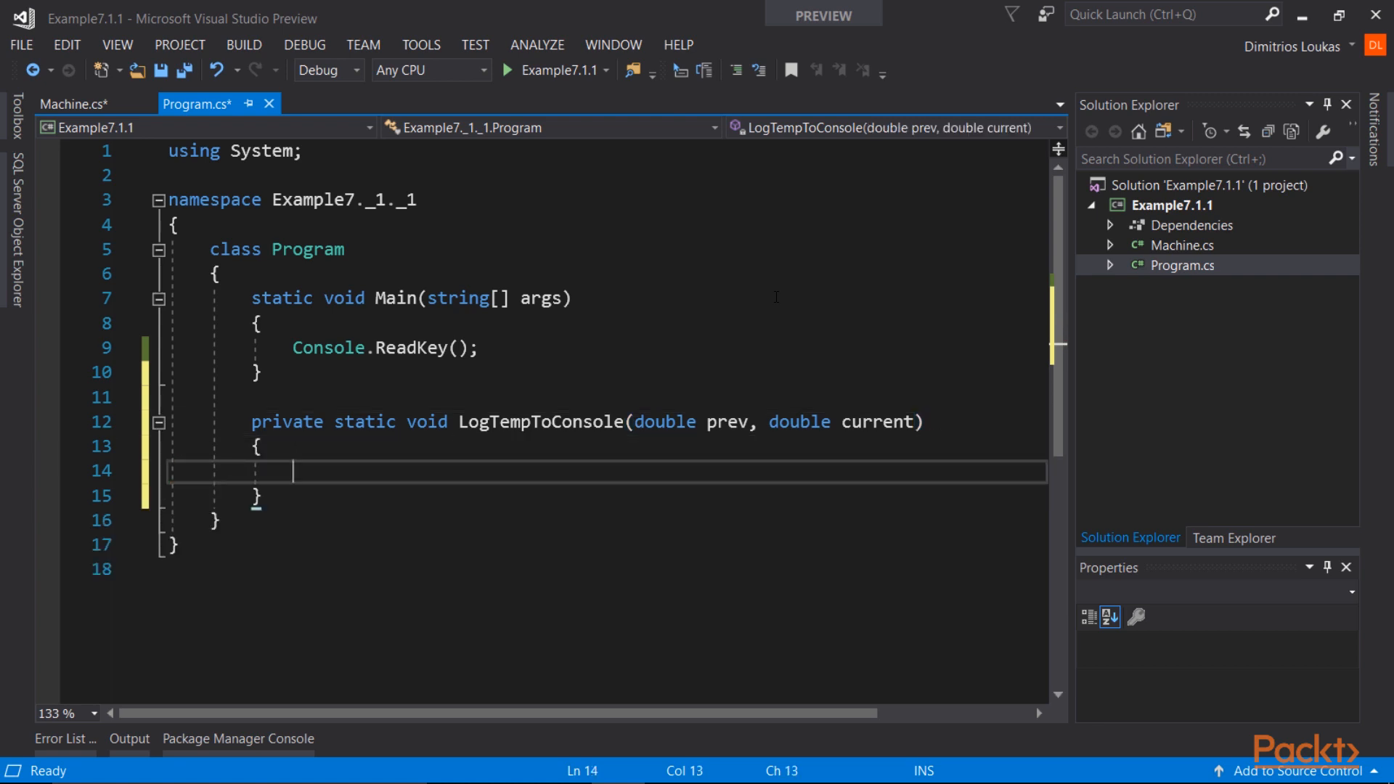
{"action": "type", "text": "cw"}
{"action": "key", "text": "Tab"}
{"action": "key", "text": "Tab"}
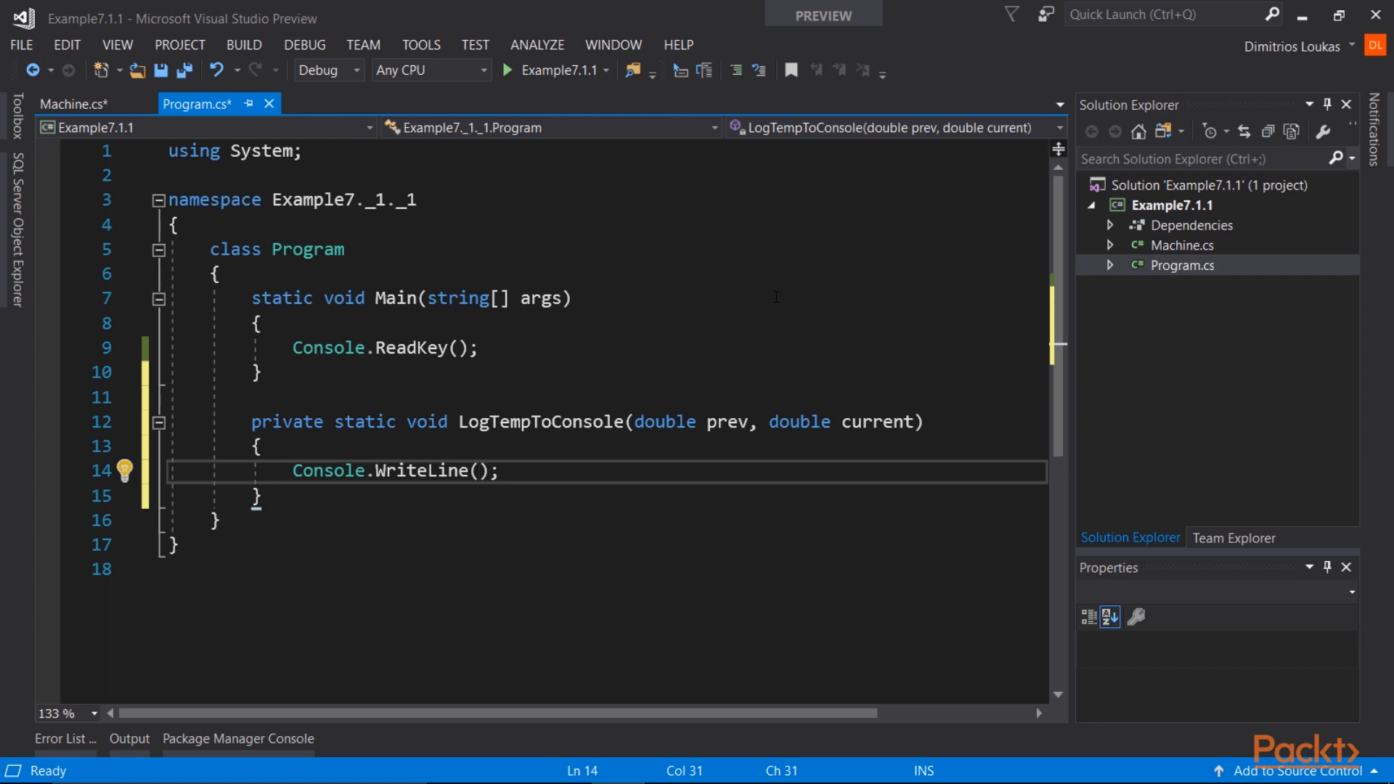
{"action": "type", "text": "$\""}
{"action": "type", "text": "Temper"}
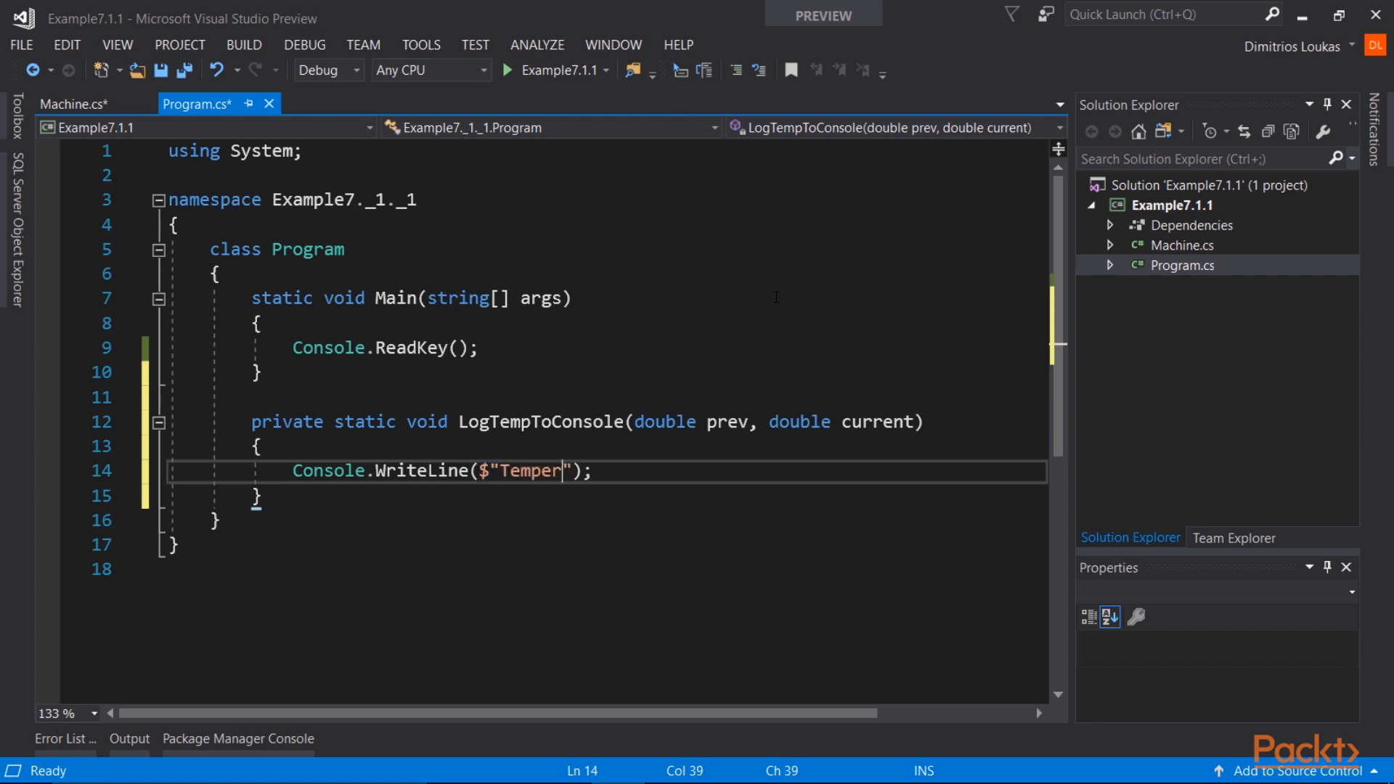
{"action": "type", "text": "ature changed f"}
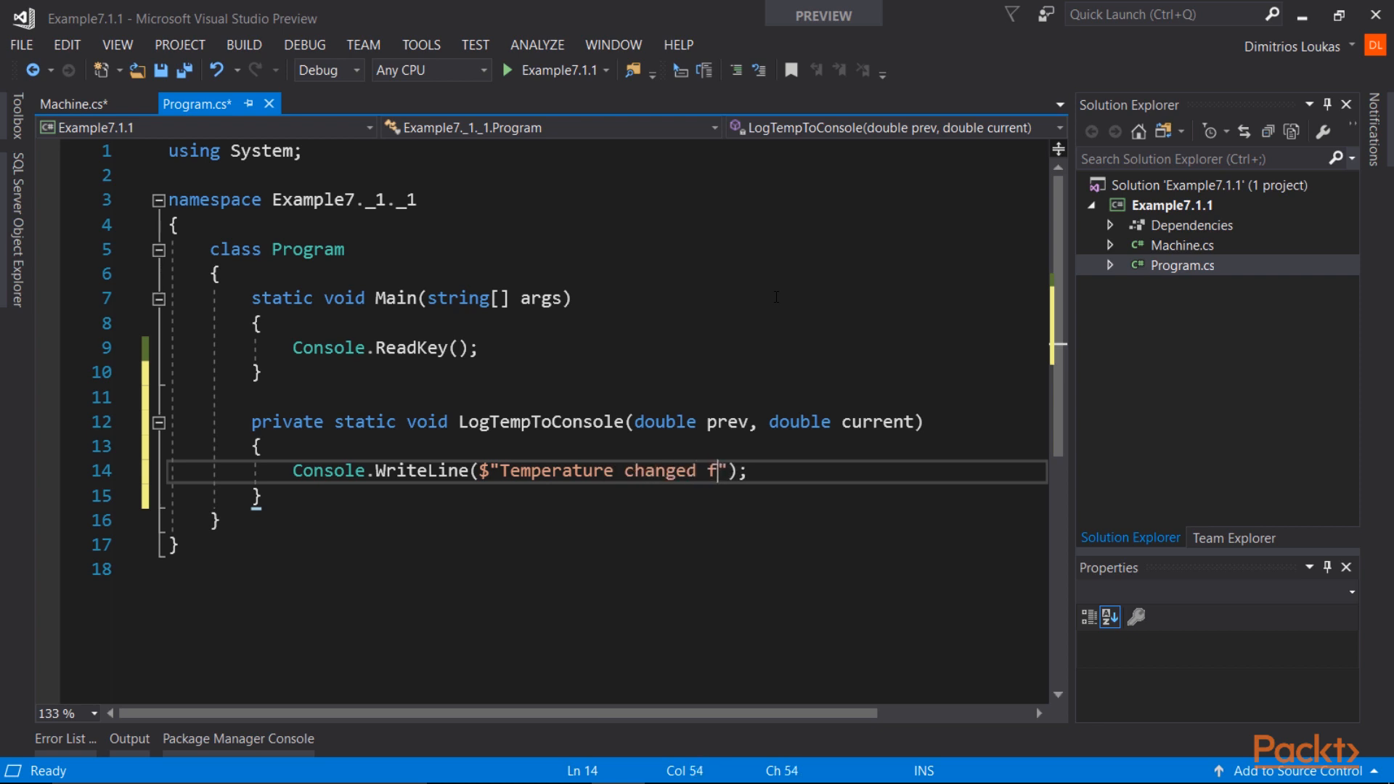
{"action": "type", "text": "rom {p}rev} to {curr}"}
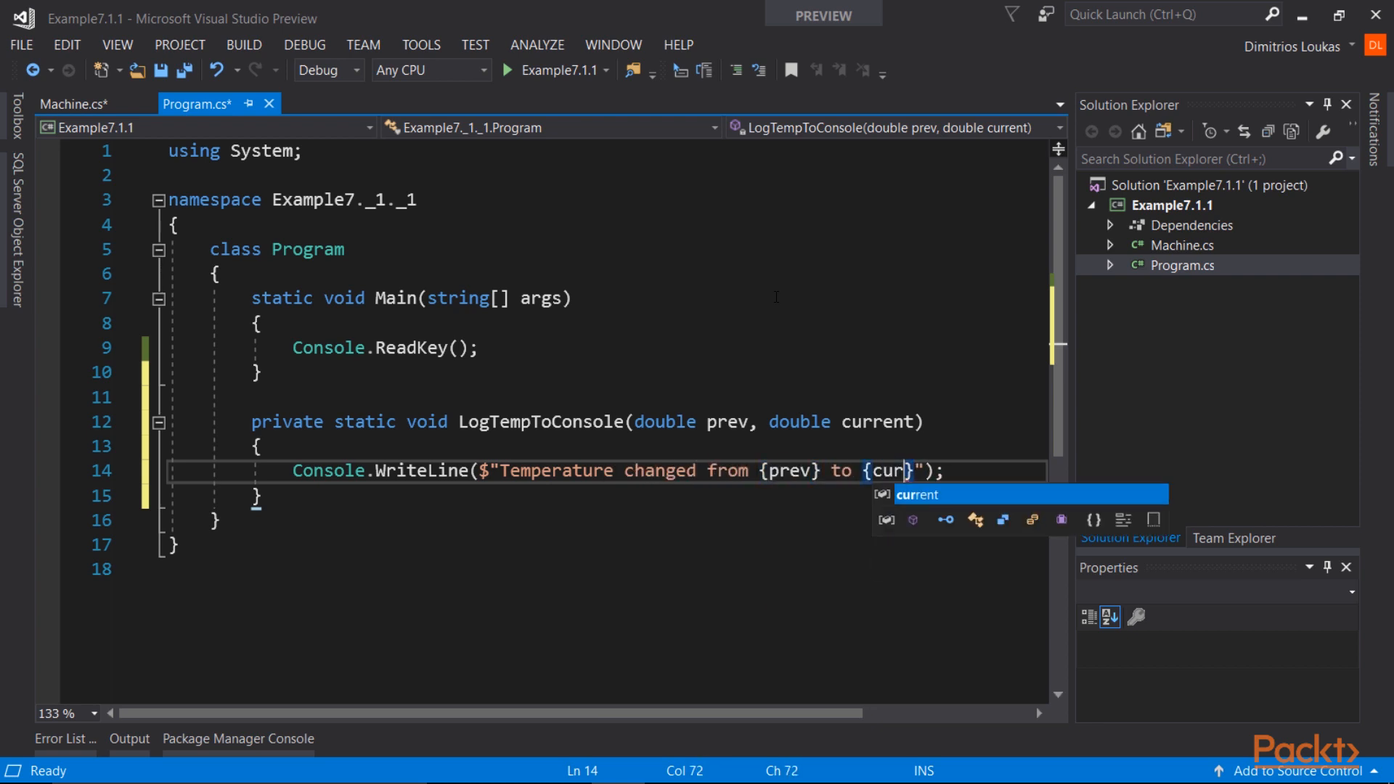
{"action": "type", "text": "ent"}
{"action": "key", "text": "Down"}
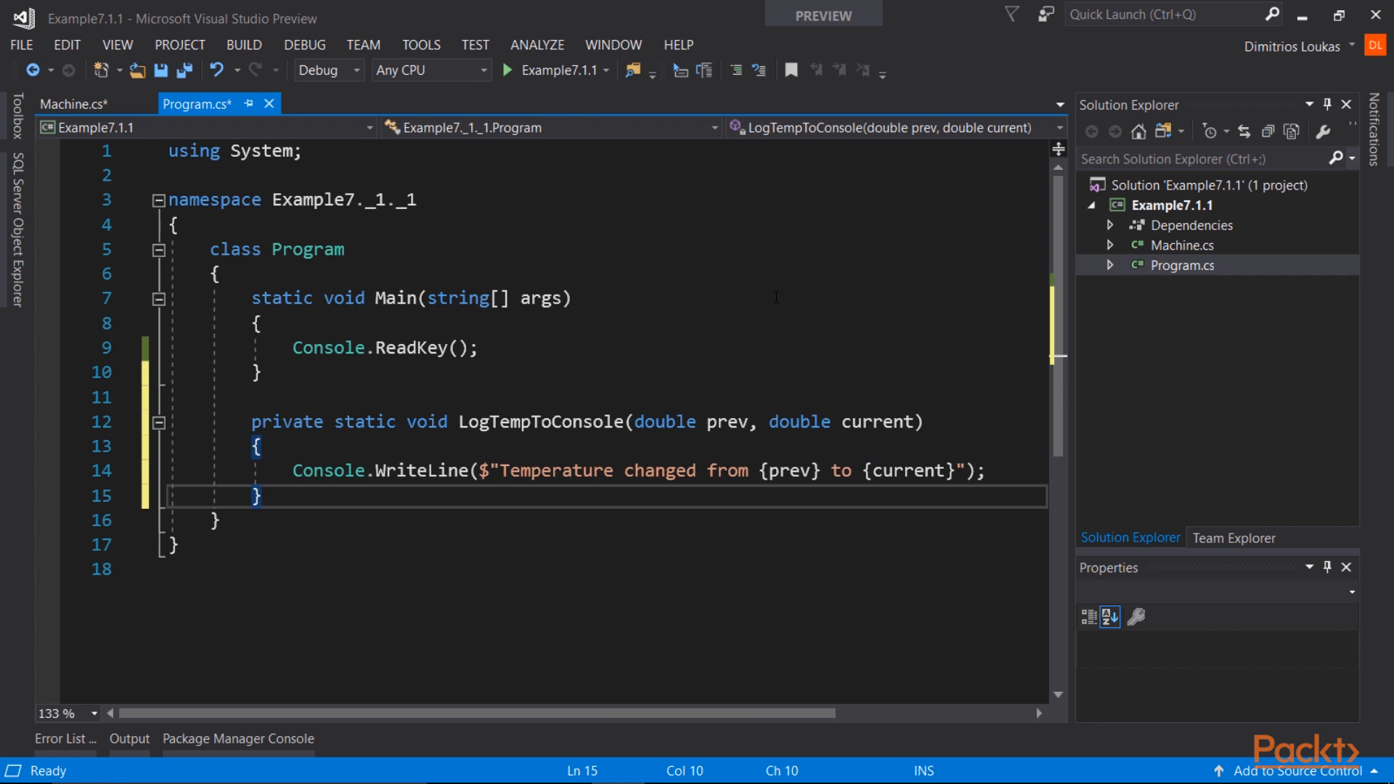
{"action": "key", "text": "ctrl+s"}
{"action": "key", "text": "End"}
{"action": "key", "text": "Return"}
{"action": "key", "text": "Return"}
{"action": "type", "text": "private static void L"}
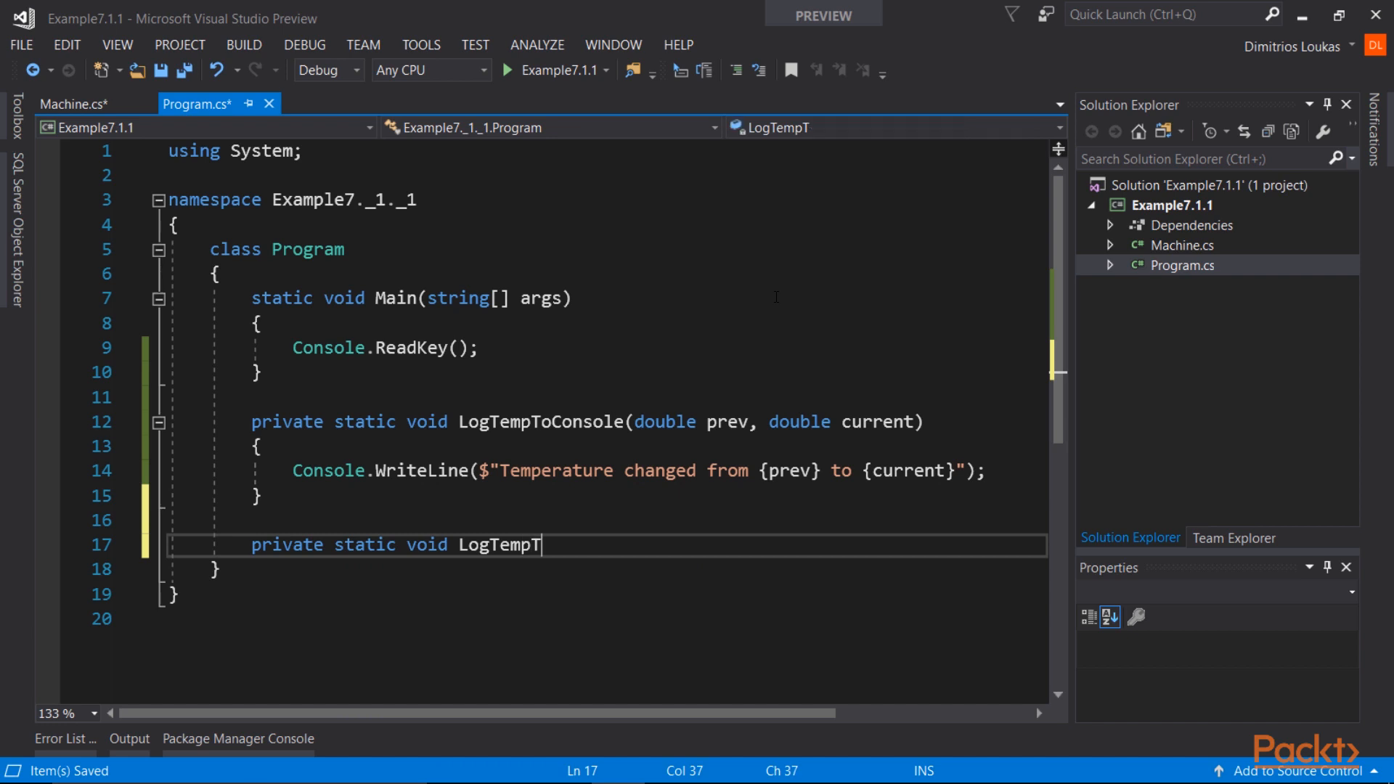
{"action": "type", "text": "ogTempToFile(double, prev, doubl"}
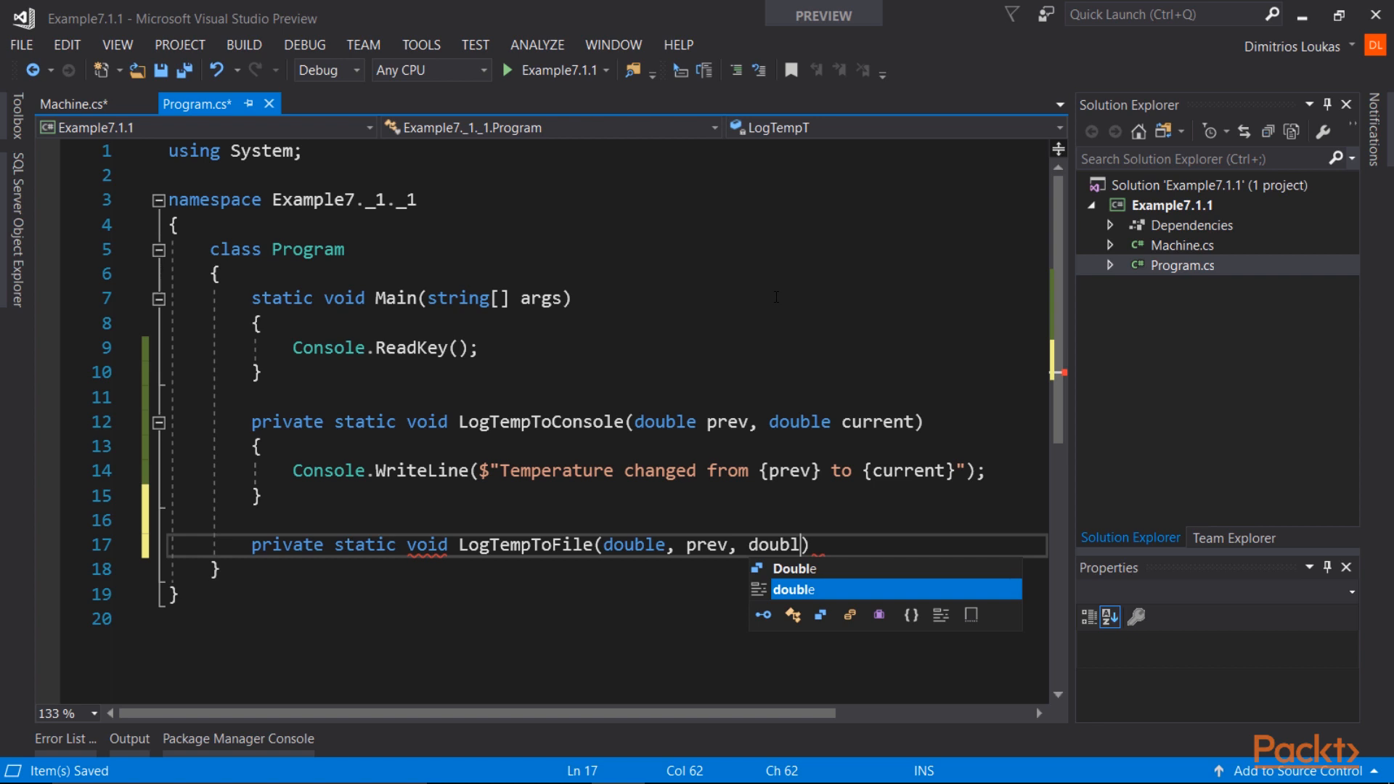
{"action": "type", "text": "e current)"}
Start LogTempToFile with using(StreamWriter writer = new StreamWriter(...)) and import System.IO via the quick action.
{"action": "key", "text": "Return"}
{"action": "type", "text": "{"}
{"action": "key", "text": "Return"}
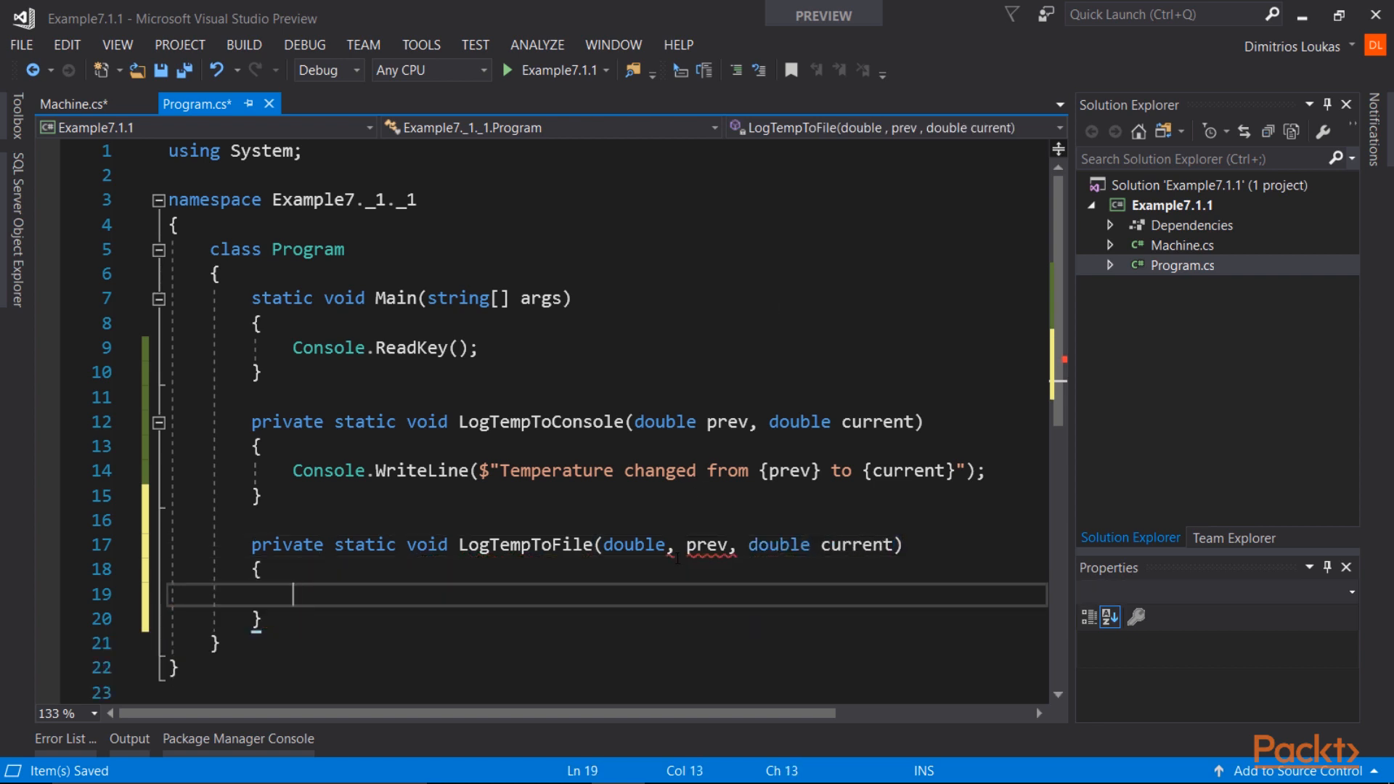
{"action": "left_click", "coordinate": [675, 548]}
{"action": "key", "text": "BackSpace"}
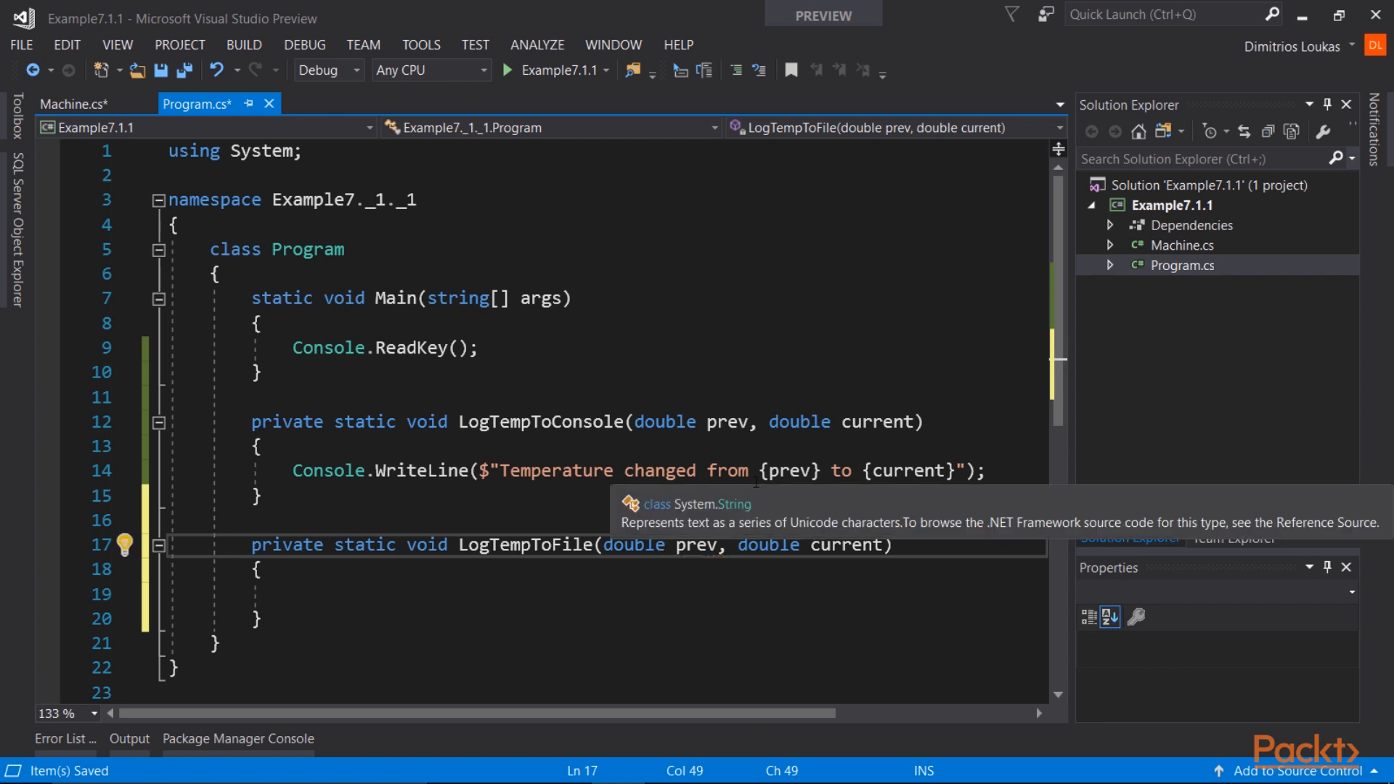
{"action": "left_click", "coordinate": [328, 594]}
{"action": "type", "text": "using(Stream"}
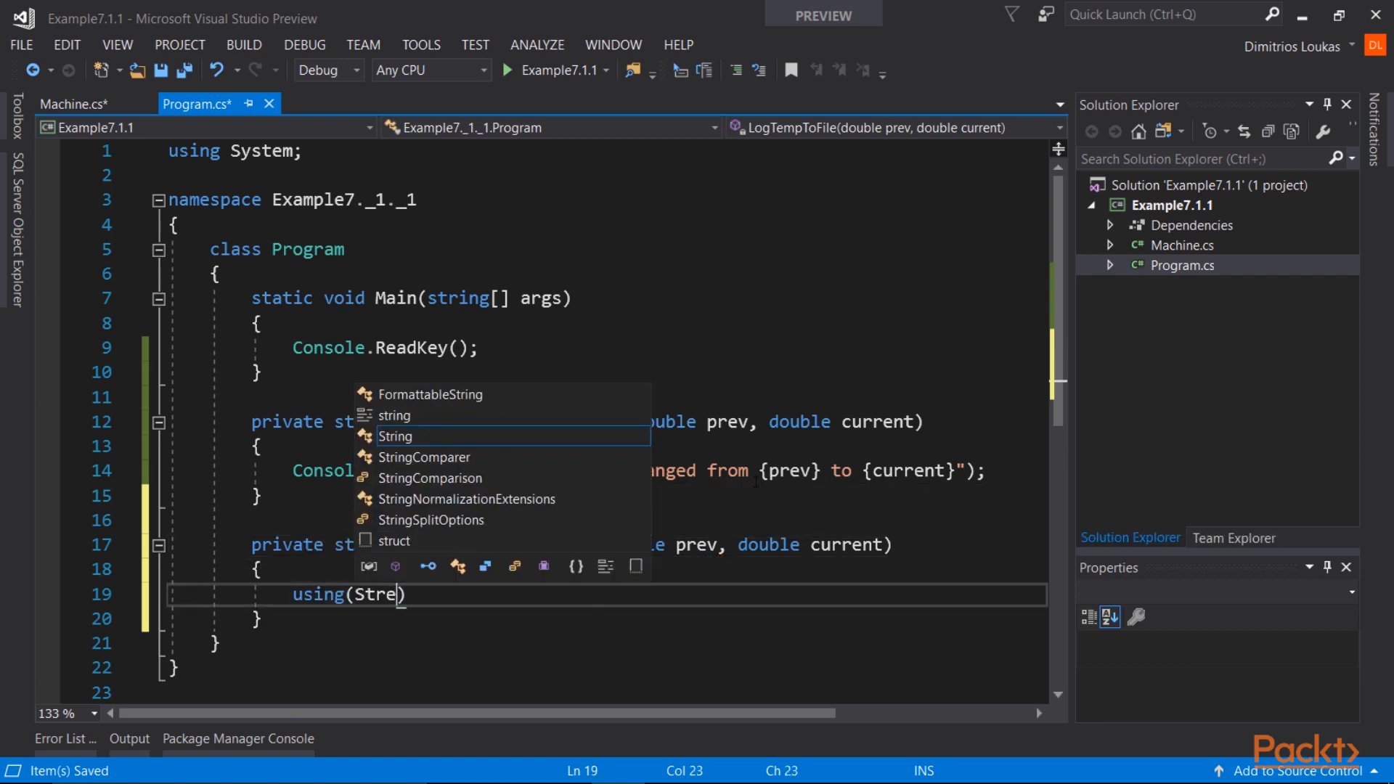
{"action": "type", "text": "Writer"}
{"action": "key", "text": "ctrl+period"}
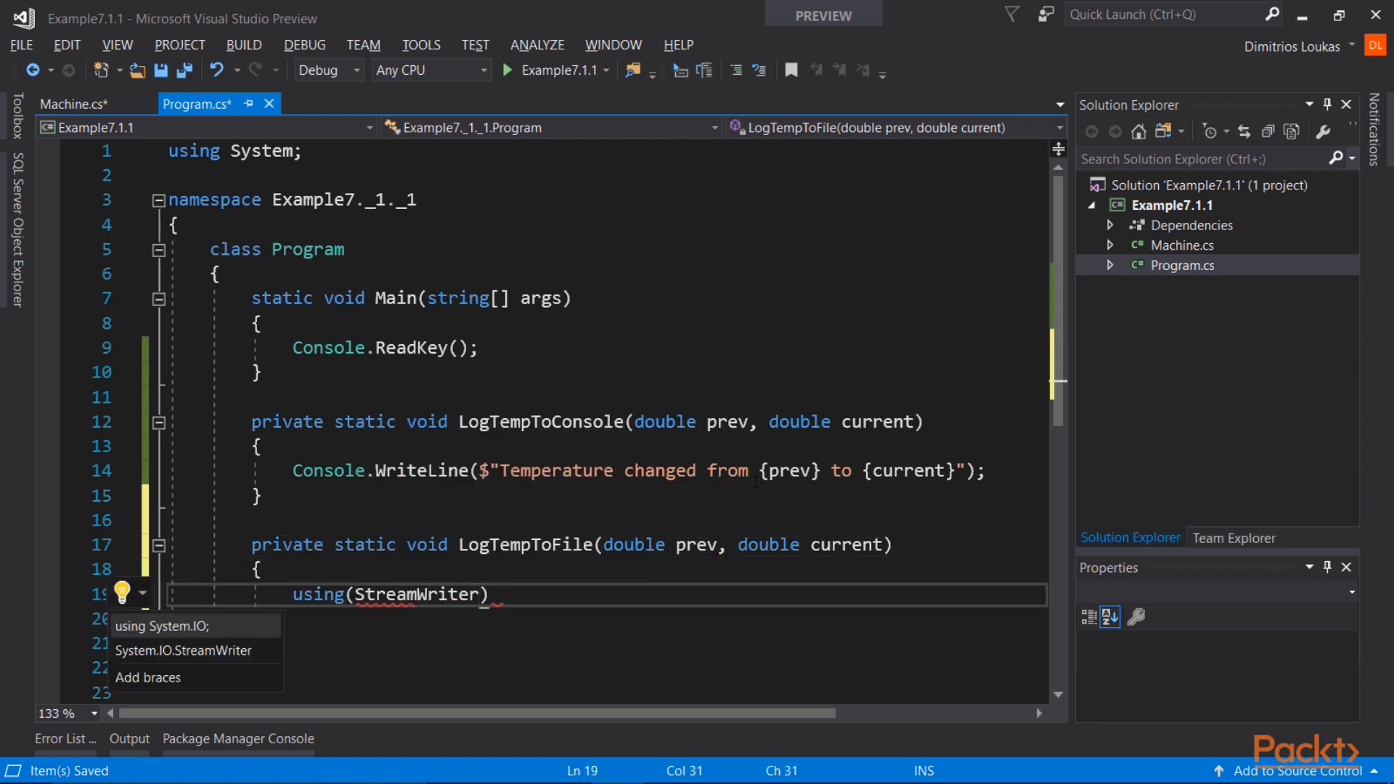
{"action": "key", "text": "Return"}
{"action": "type", "text": "writer = new StreamWriter(\""}
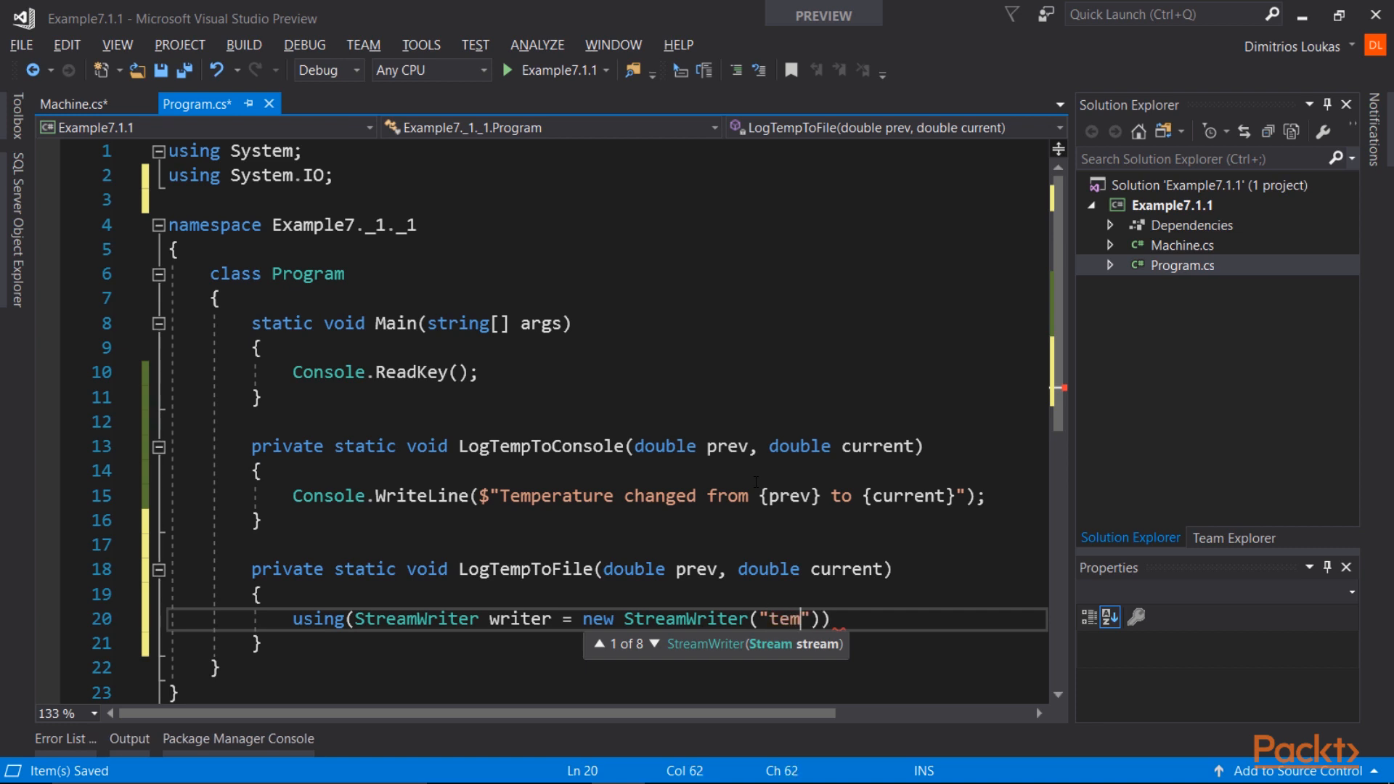
{"action": "type", "text": "temps.txt"}
Add a brace block under the using statement and mark LogTempToFile async.
{"action": "key", "text": "End"}
{"action": "key", "text": "Return"}
{"action": "type", "text": "{"}
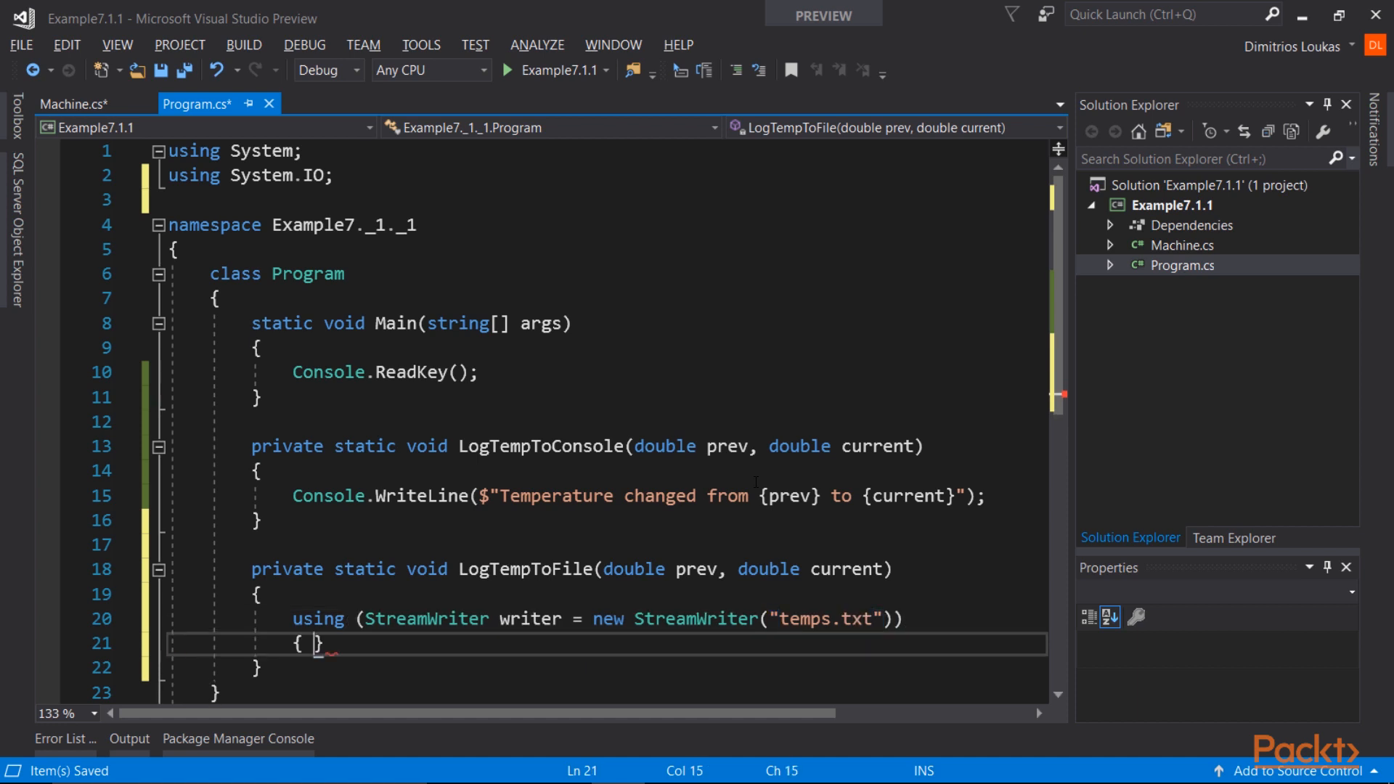
{"action": "key", "text": "Return"}
{"action": "scroll", "coordinate": [755, 483], "scroll_direction": "down", "scroll_amount": 3}
{"action": "type", "text": "a"}
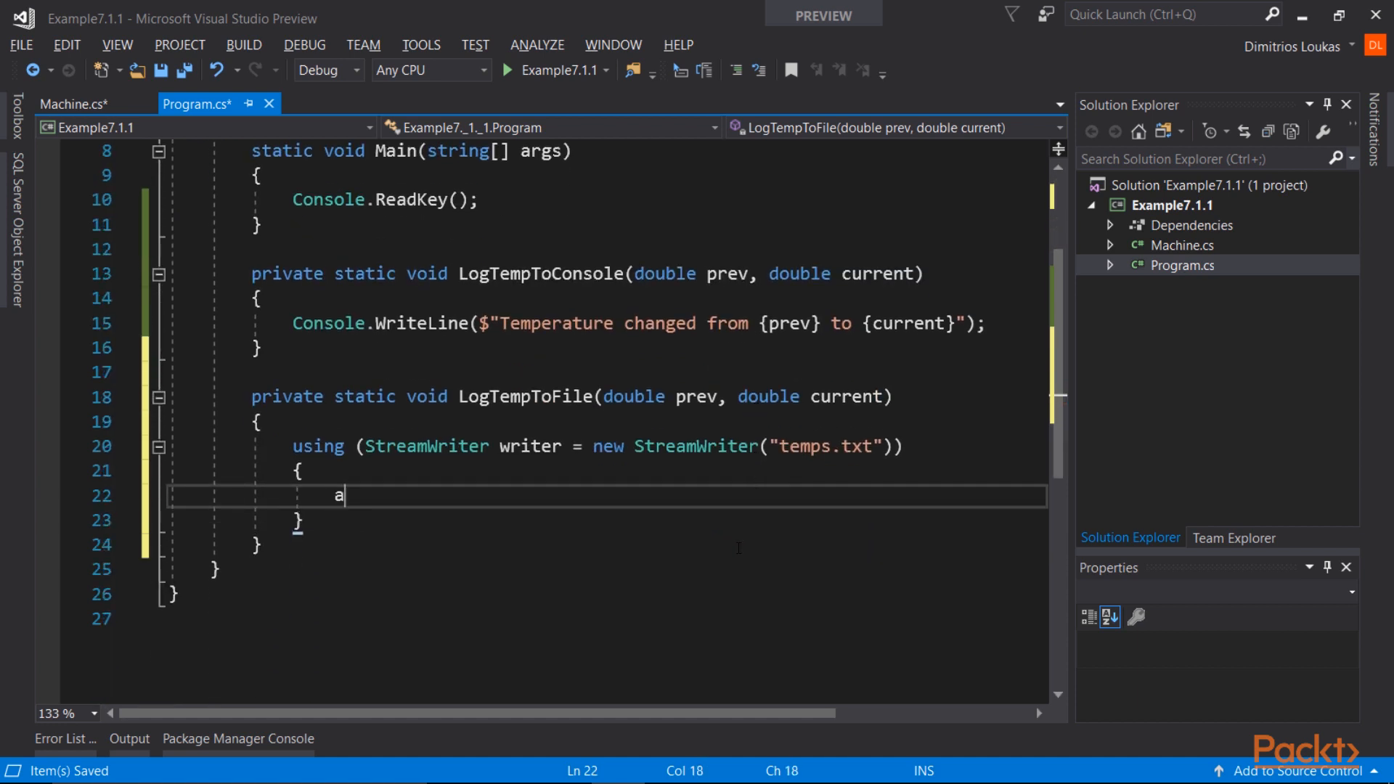
{"action": "type", "text": "wait writer."}
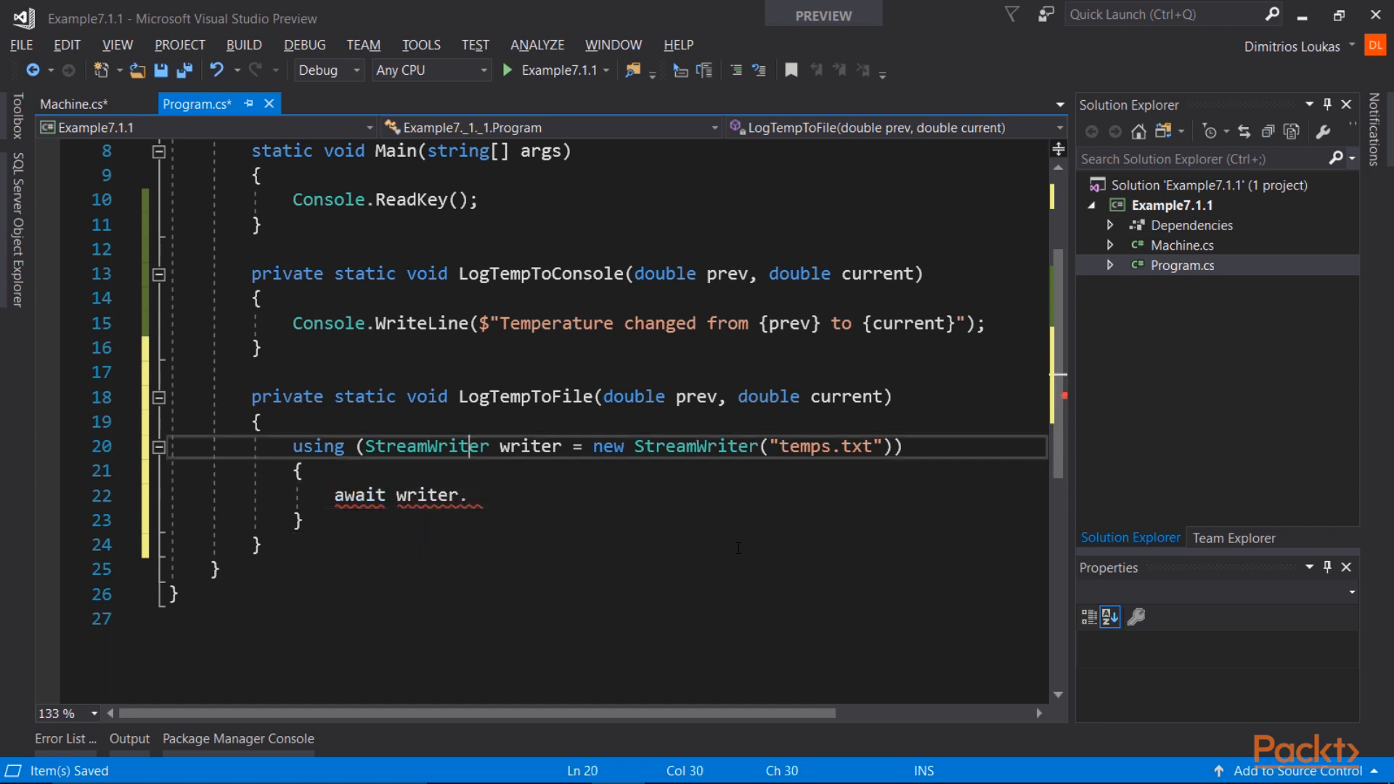
{"action": "key", "text": "Up"}
{"action": "key", "text": "Up"}
{"action": "key", "text": "Up"}
{"action": "key", "text": "Left"}
{"action": "key", "text": "Left"}
{"action": "key", "text": "Left"}
{"action": "key", "text": "Right"}
{"action": "type", "text": "async"}
{"action": "key", "text": "Escape"}
Await writer.WriteLineAsync('Machine temperature changed from {prev} to {current}'), append to temps.txt with true, and save.
{"action": "key", "text": "Down"}
{"action": "key", "text": "Down"}
{"action": "key", "text": "Down"}
{"action": "key", "text": "End"}
{"action": "type", "text": "Write"}
{"action": "key", "text": "Tab"}
{"action": "type", "text": "("}
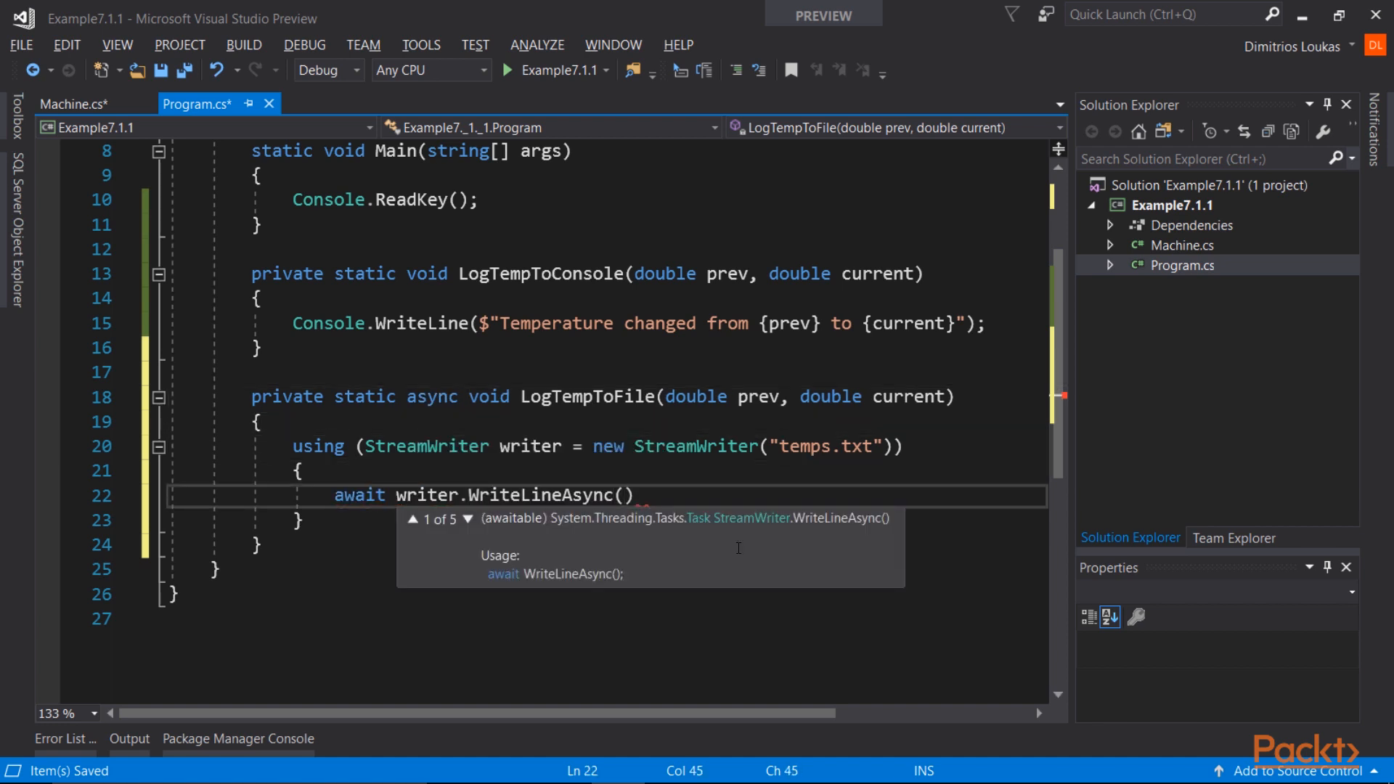
{"action": "type", "text": "$\""}
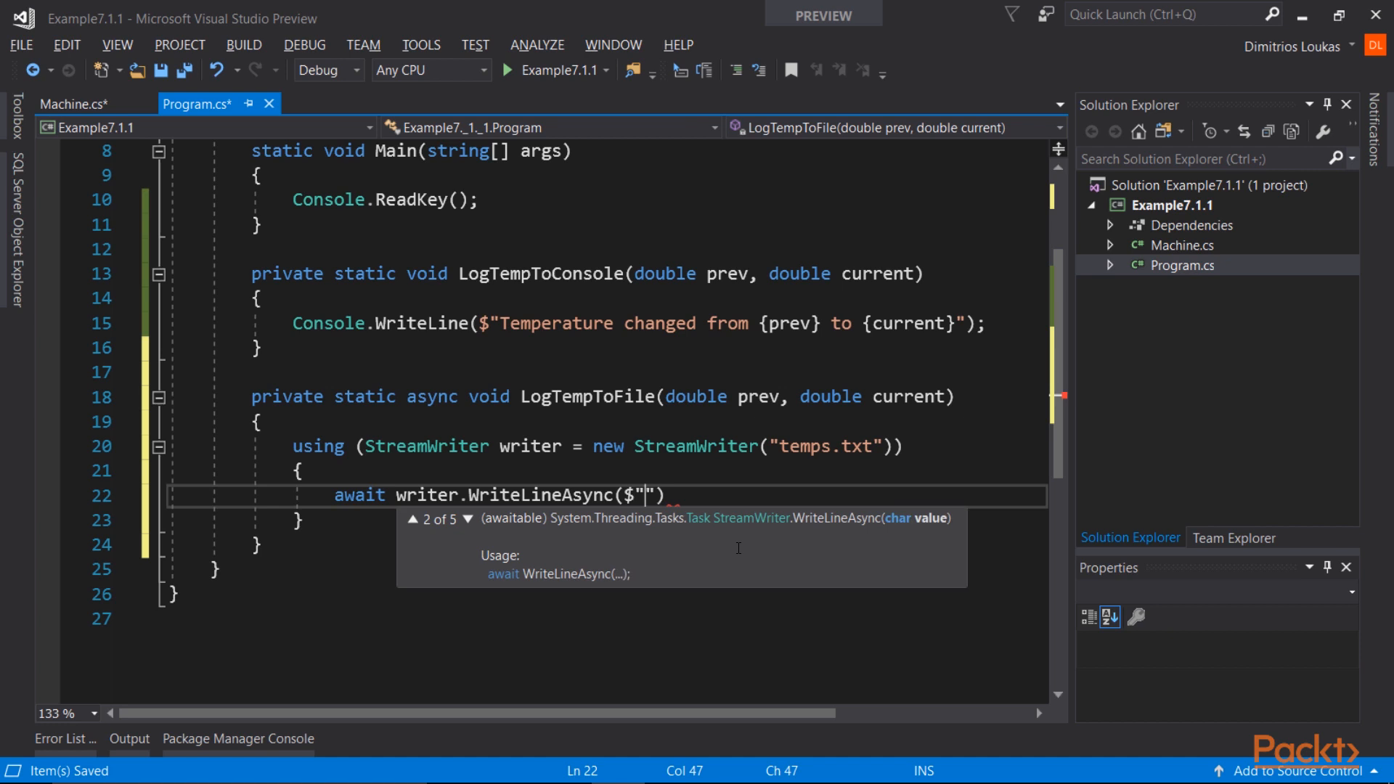
{"action": "type", "text": "Machine "}
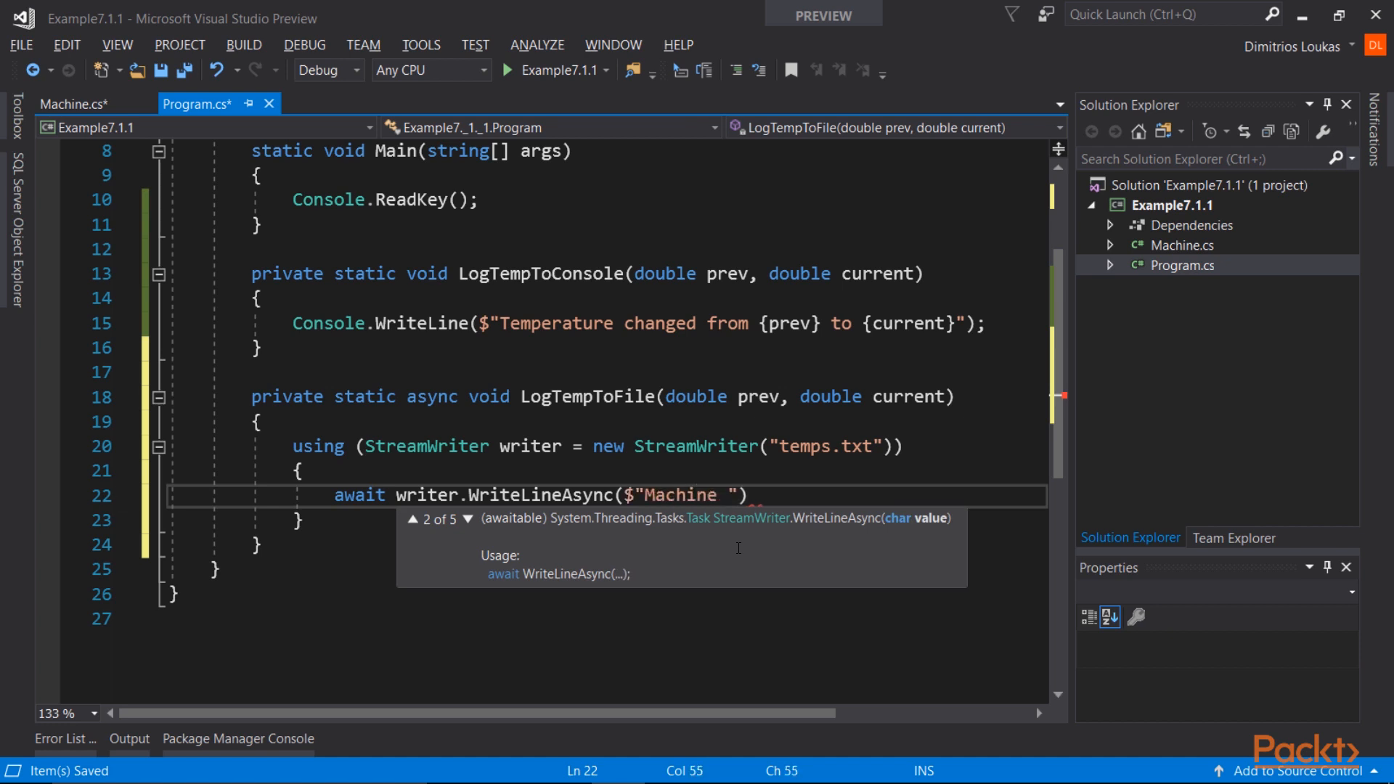
{"action": "type", "text": "temperature c"}
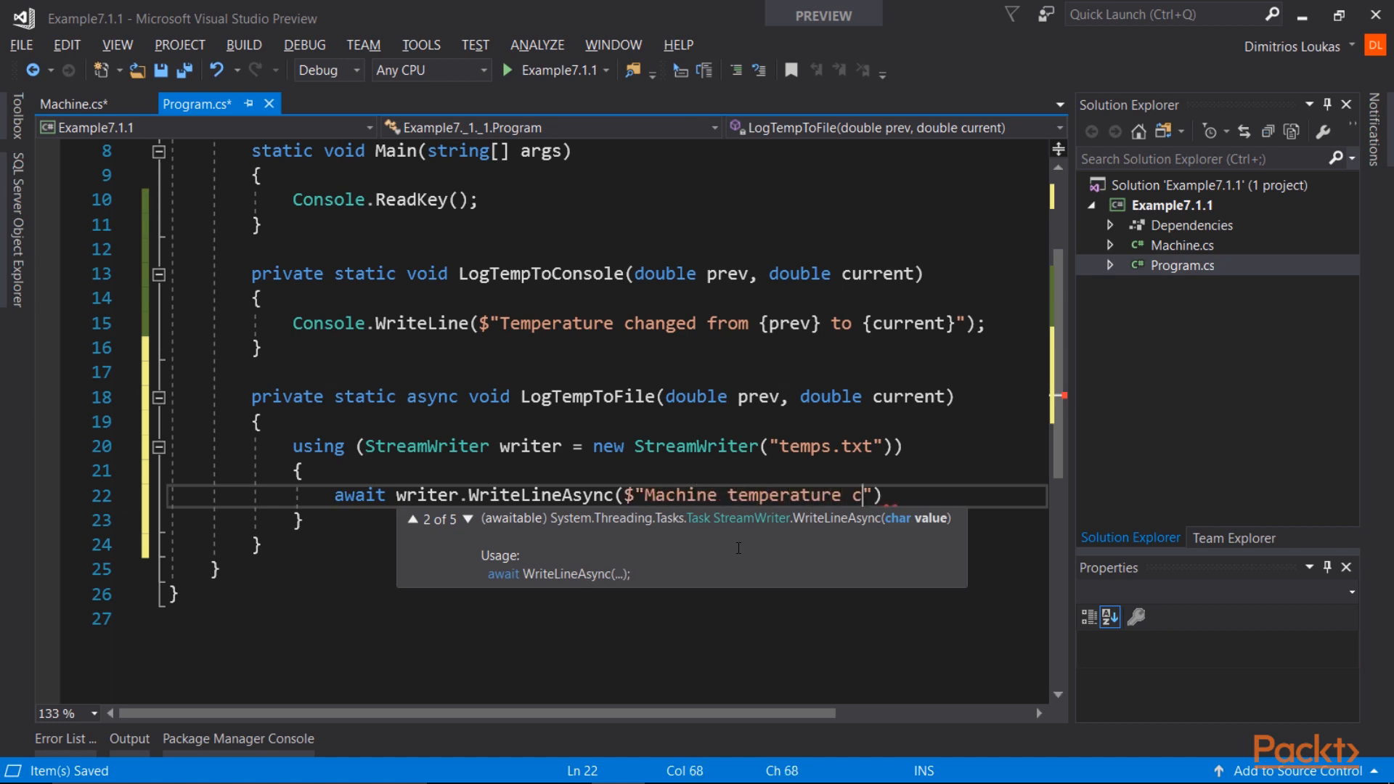
{"action": "type", "text": "hanged from {prev} to {current}\");"}
{"action": "left_click", "coordinate": [740, 548]}
{"action": "left_click", "coordinate": [654, 519]}
{"action": "left_click", "coordinate": [888, 446]}
{"action": "type", "text": ", true"}
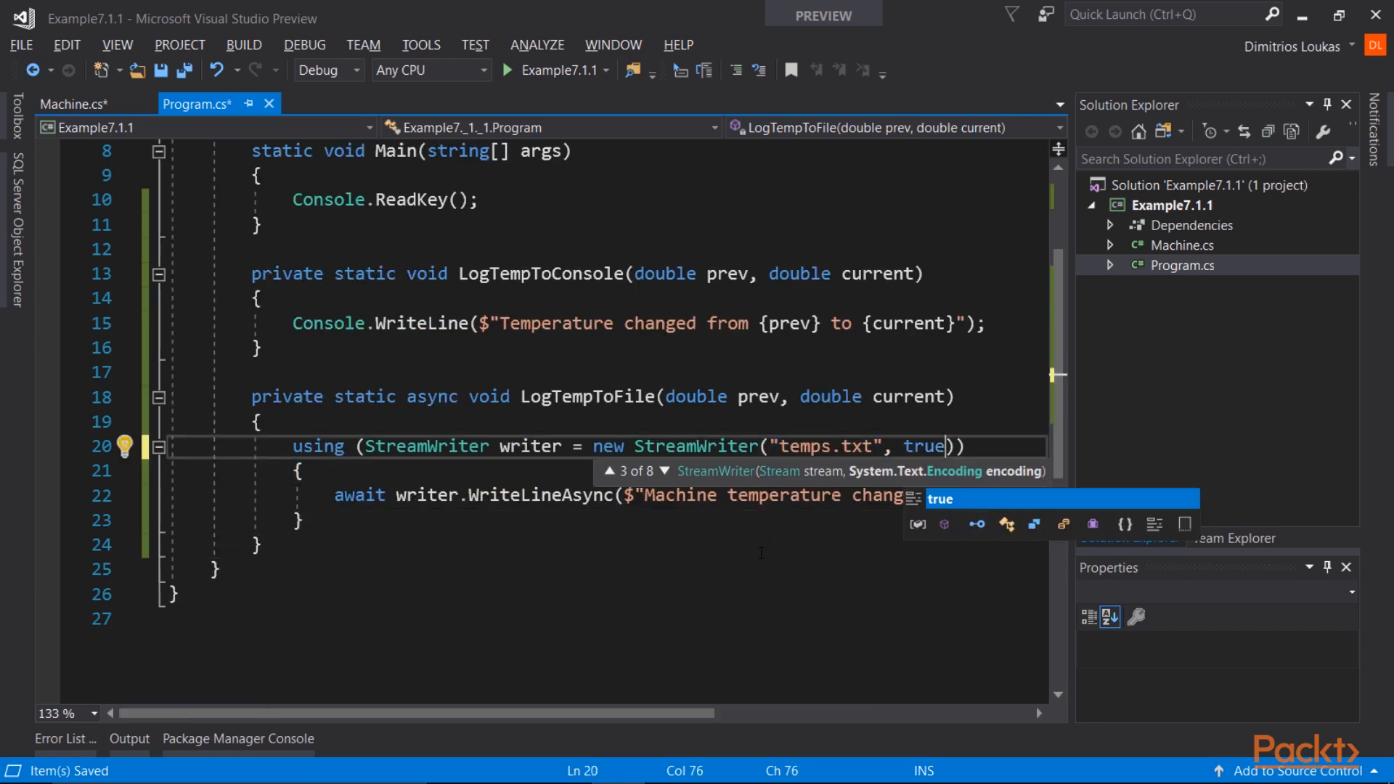
{"action": "key", "text": "ctrl+s"}
{"action": "scroll", "coordinate": [524, 340], "scroll_direction": "up", "scroll_amount": 3}
In Main, above ReadKey, create a new Machine instance.
{"action": "left_click", "coordinate": [618, 370]}
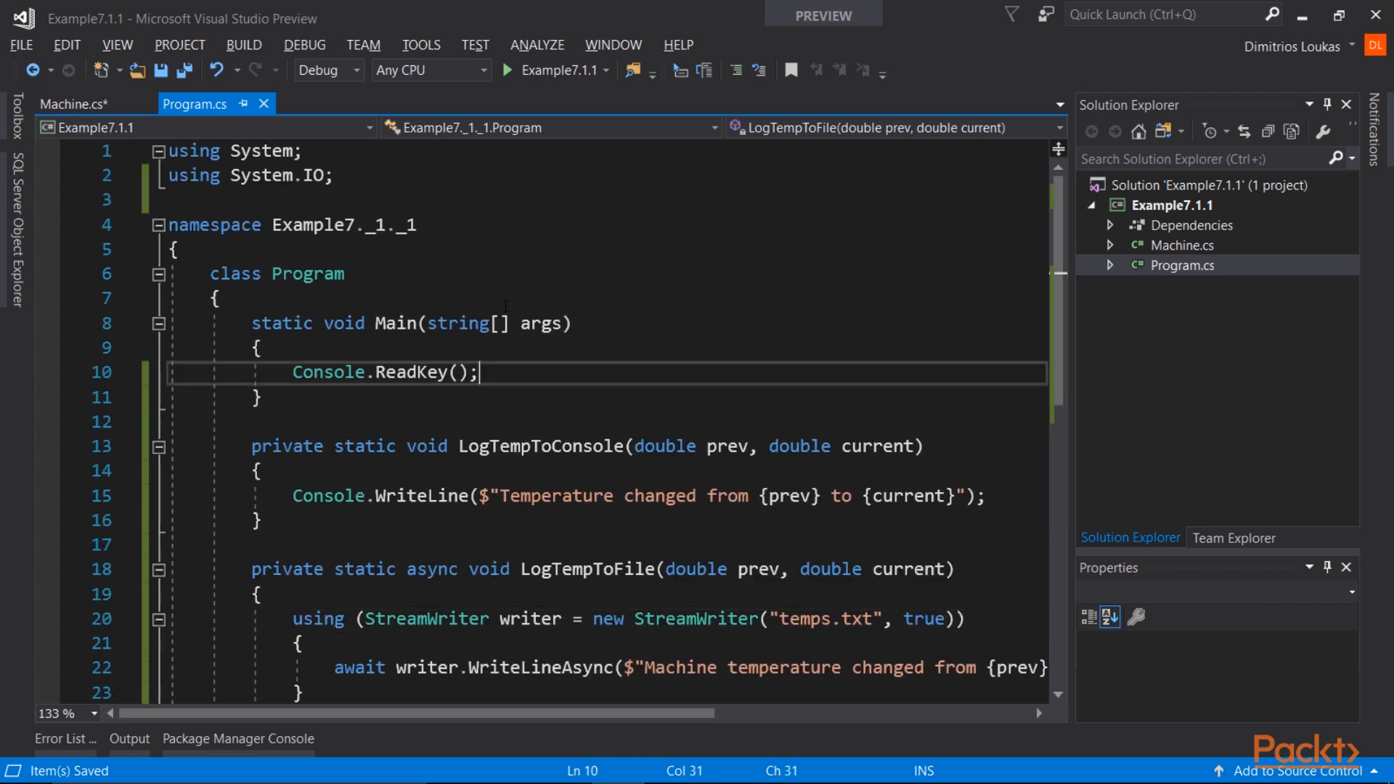
{"action": "key", "text": "Home"}
{"action": "key", "text": "ctrl+Return"}
{"action": "type", "text": "Machine "}
{"action": "type", "text": "machine "}
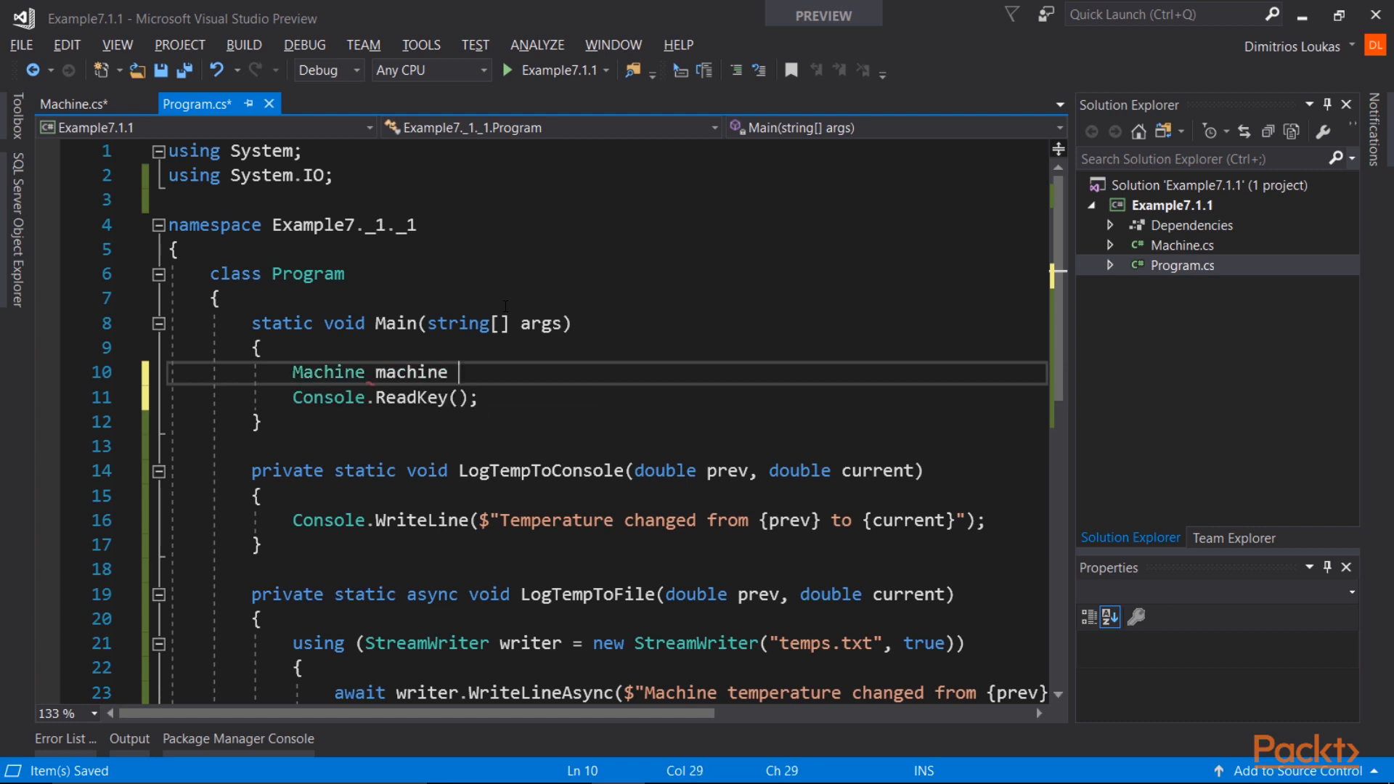
{"action": "type", "text": "= new Machine();"}
{"action": "key", "text": "Return"}
{"action": "type", "text": "machine.Re"}
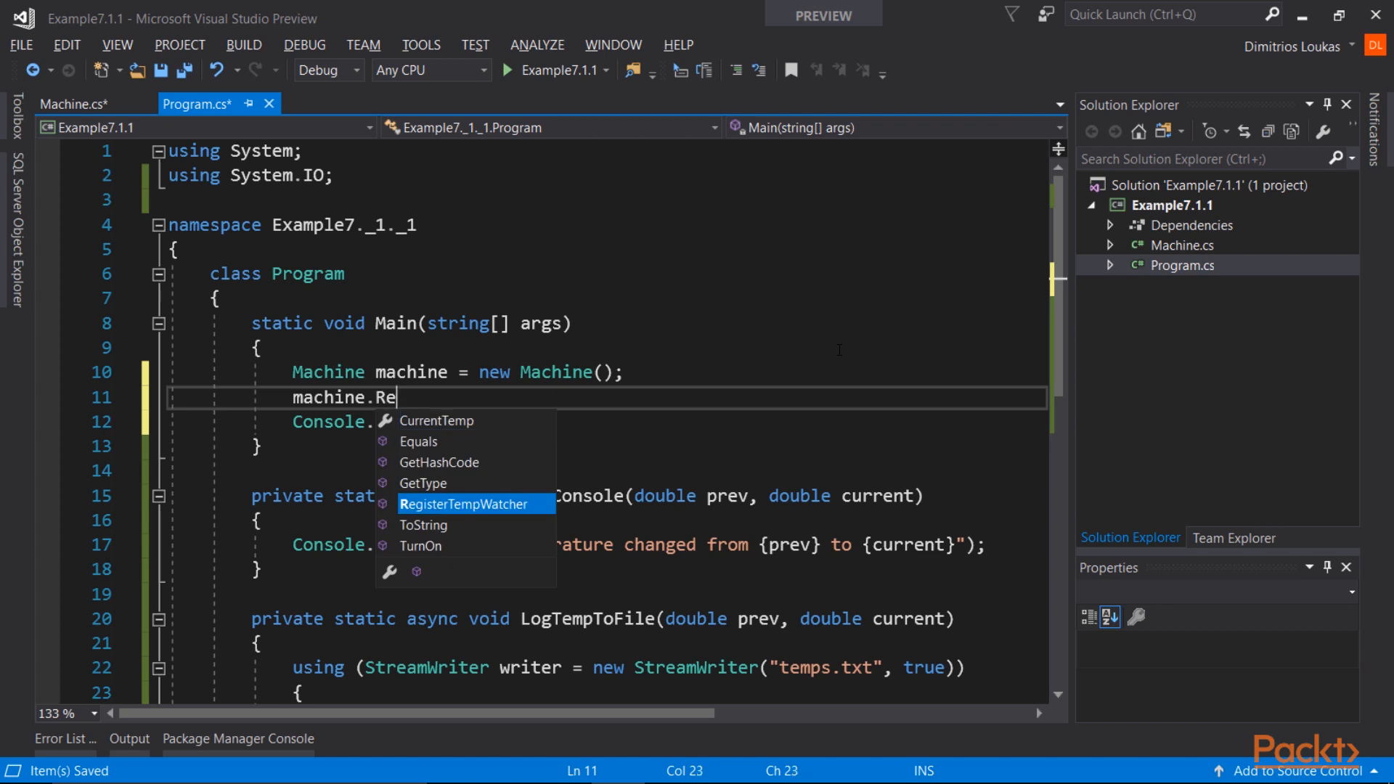
{"action": "type", "text": "gi"}
Register LogTempToConsole and LogTempToFile as watchers via machine.RegisterTempWatcher.
{"action": "key", "text": "Tab"}
{"action": "type", "text": "(Log"}
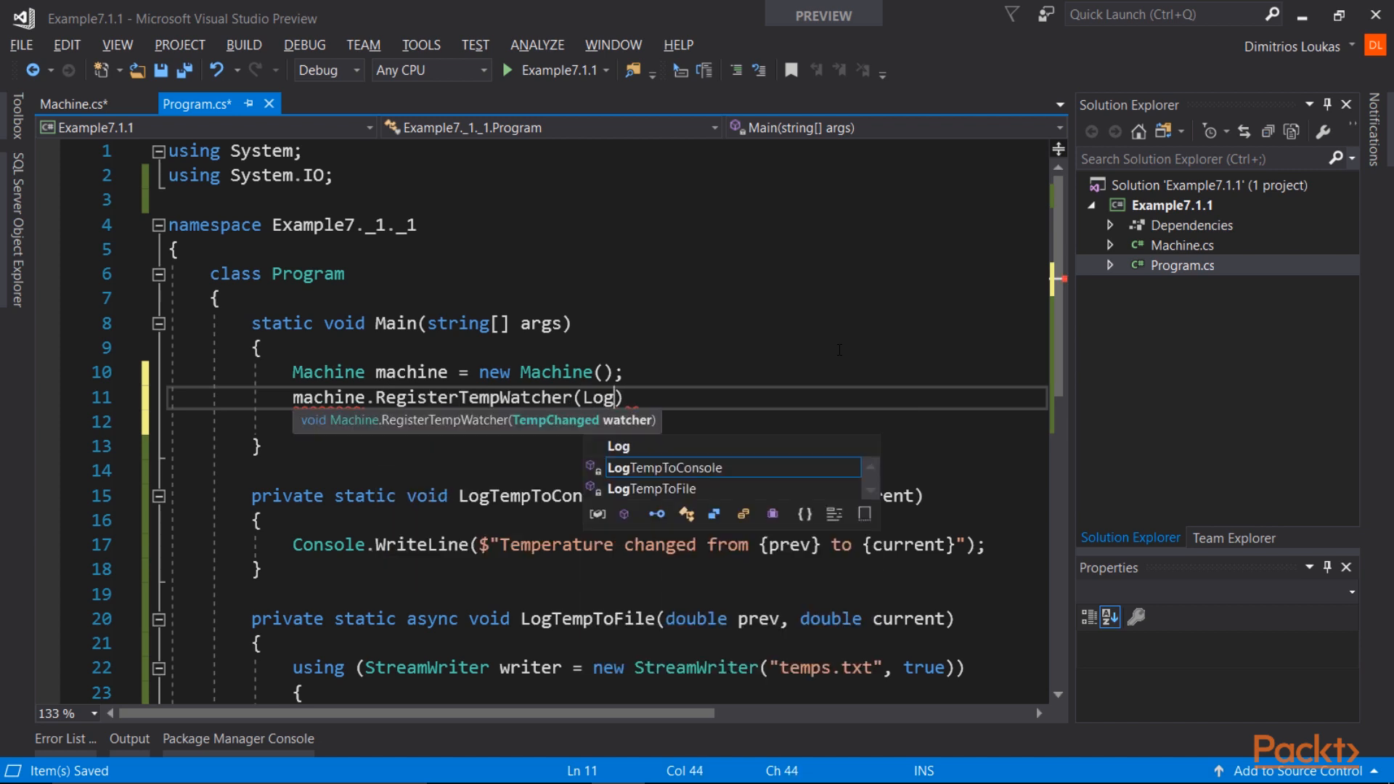
{"action": "key", "text": "Tab"}
{"action": "type", "text": ");"}
{"action": "key", "text": "Return"}
{"action": "type", "text": "machine.Regi"}
{"action": "key", "text": "Tab"}
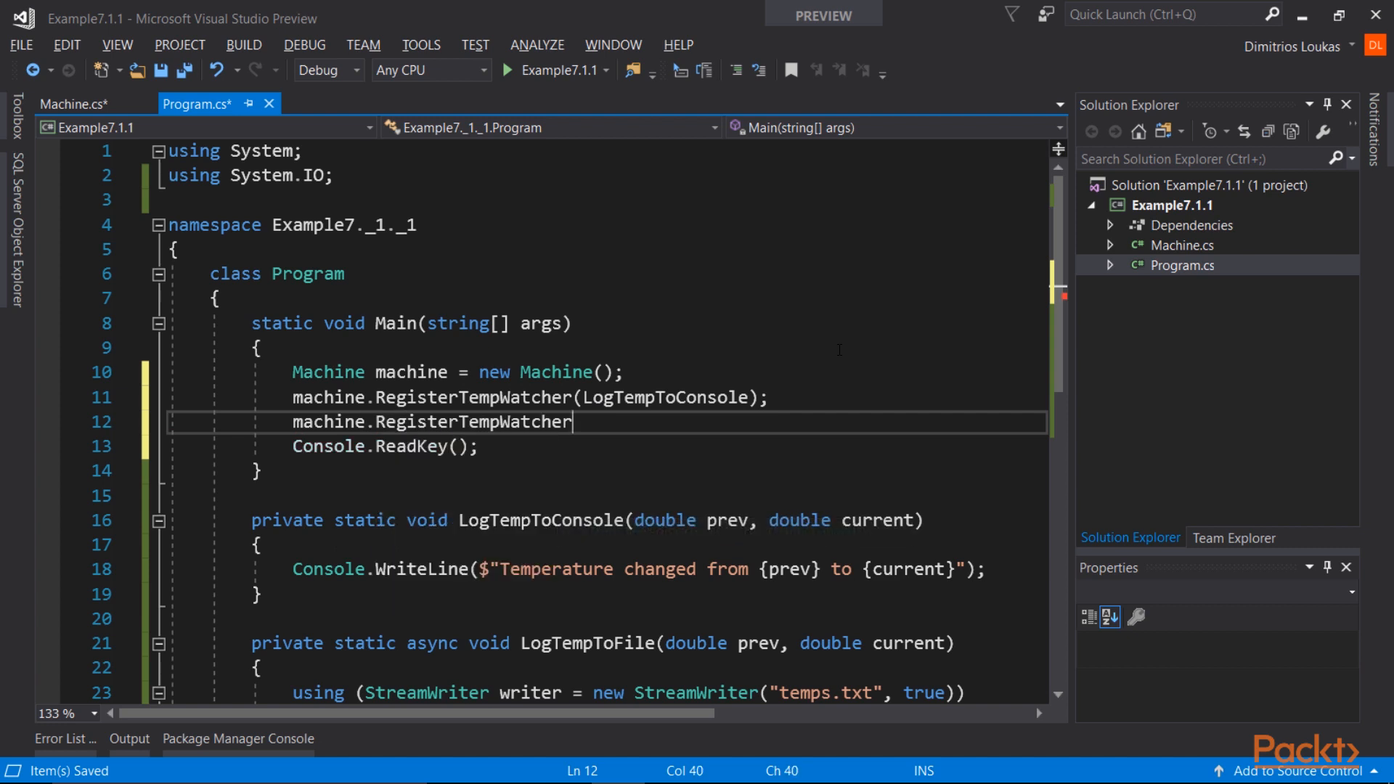
{"action": "type", "text": "(Log"}
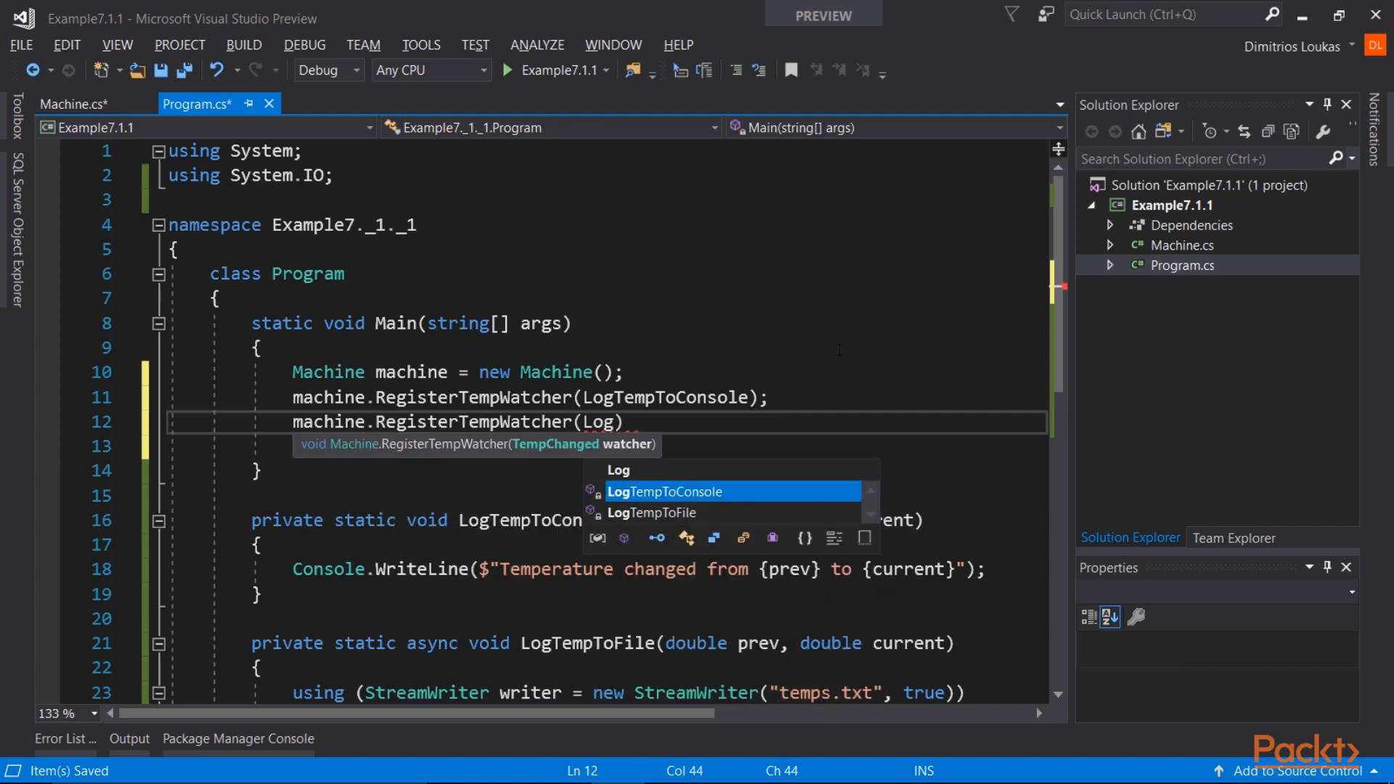
{"action": "key", "text": "Down"}
{"action": "key", "text": "Tab"}
{"action": "type", "text": ");"}
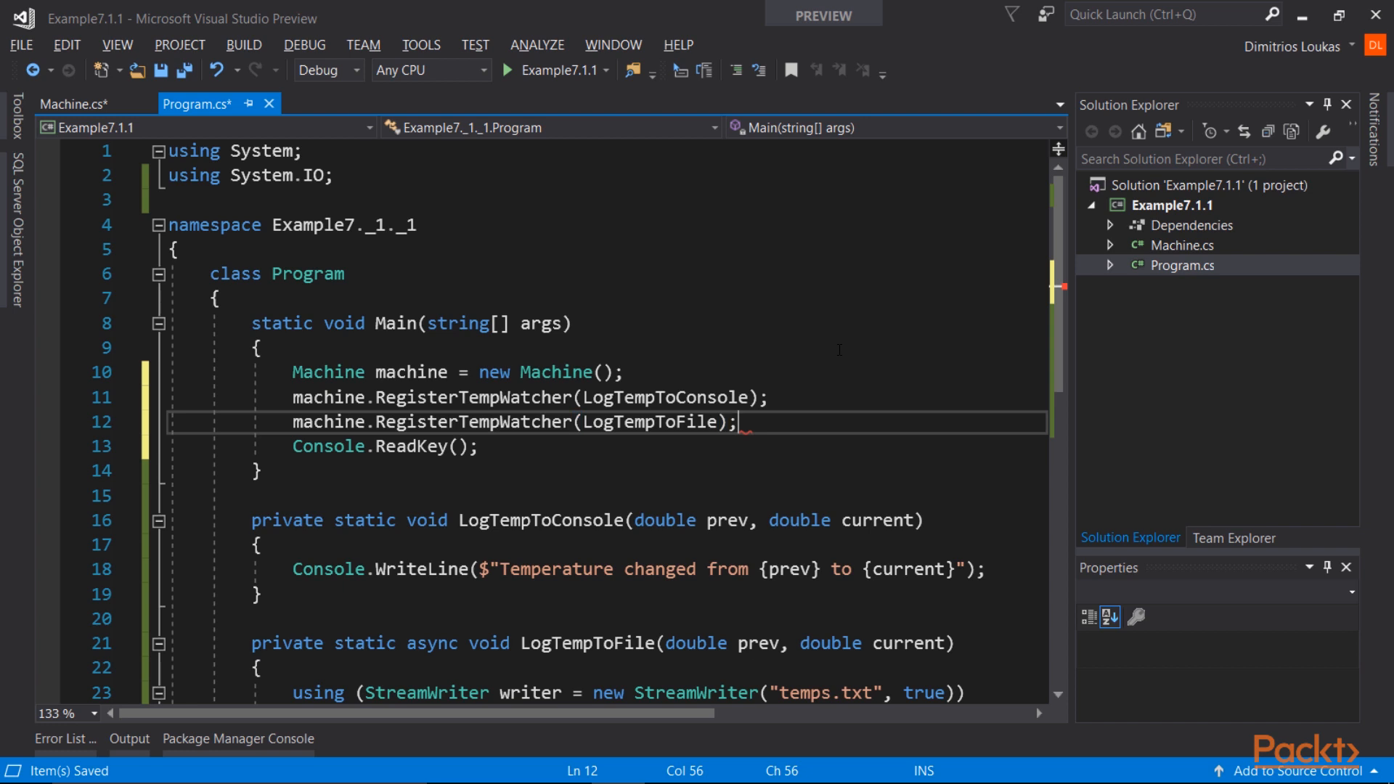
{"action": "key", "text": "Return"}
{"action": "type", "text": "machine."}
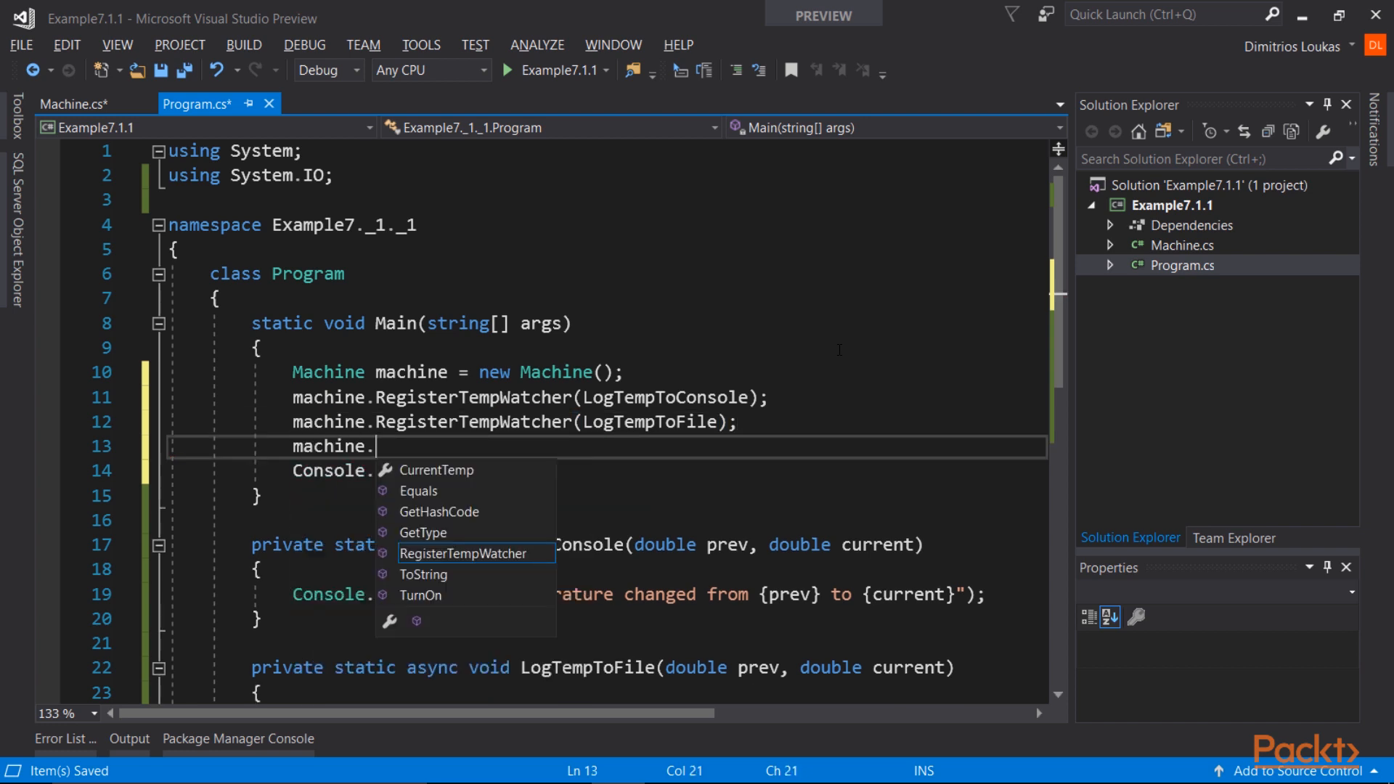
Call machine.TurnOn() and run the program with F5.
{"action": "key", "text": "Down"}
{"action": "key", "text": "Down"}
{"action": "key", "text": "Tab"}
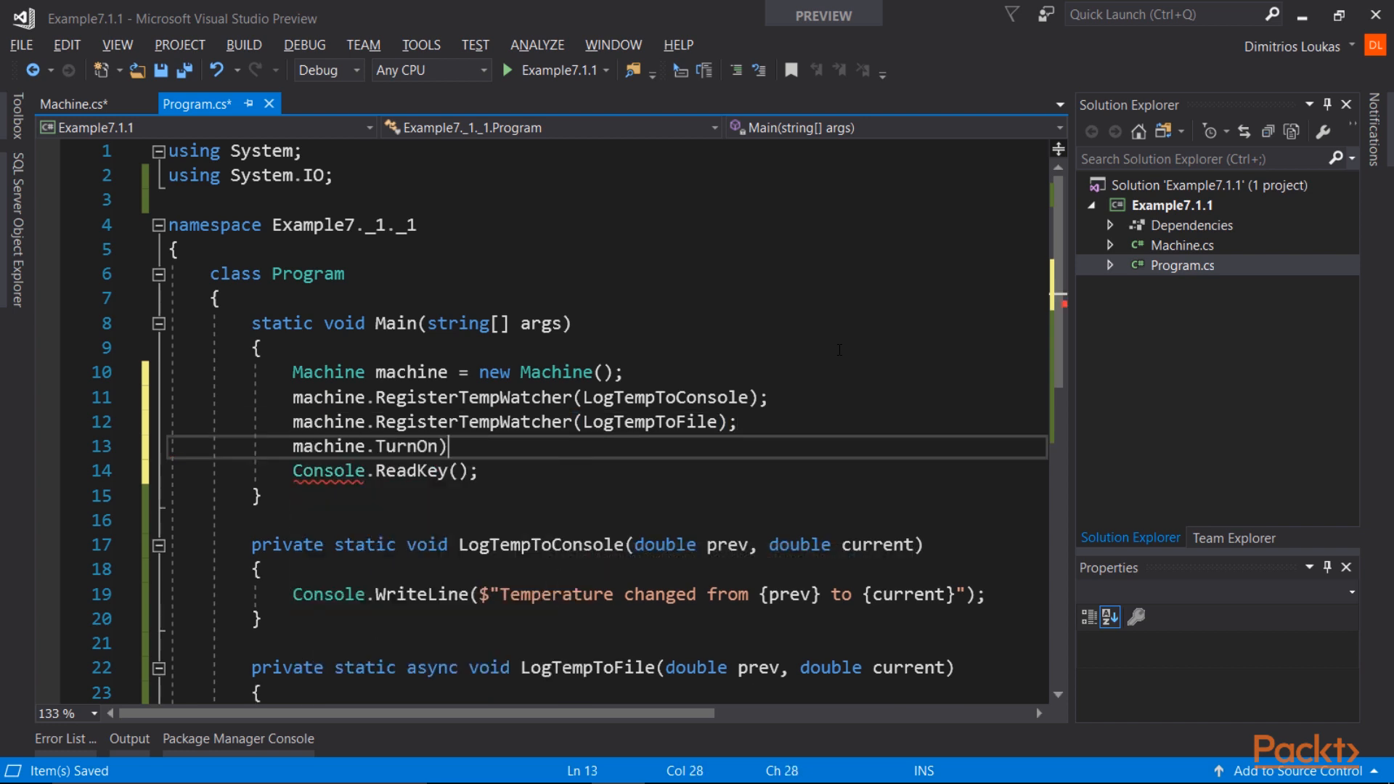
{"action": "type", "text": "();"}
{"action": "key", "text": "F5"}
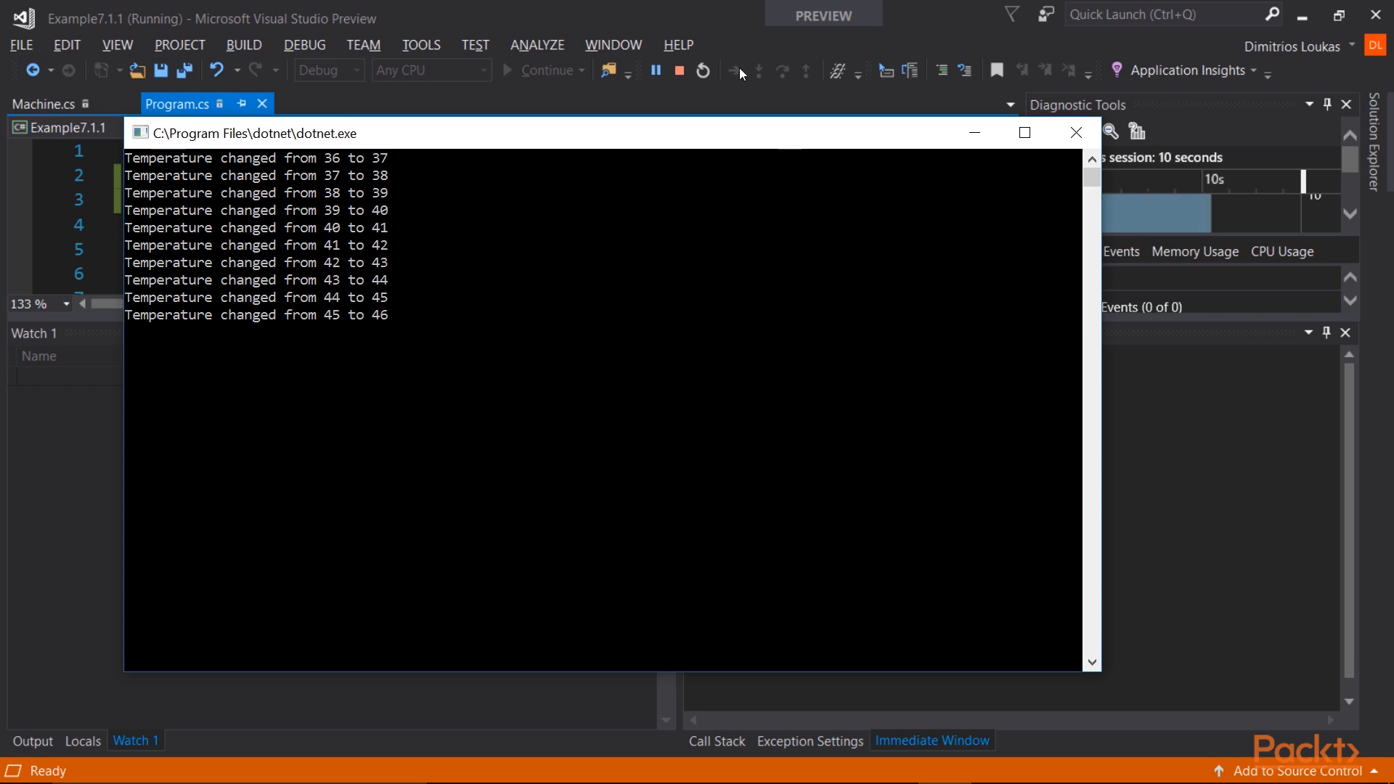
Stop debugging and open temps.txt to check the logged temperature lines.
{"action": "left_click", "coordinate": [676, 72]}
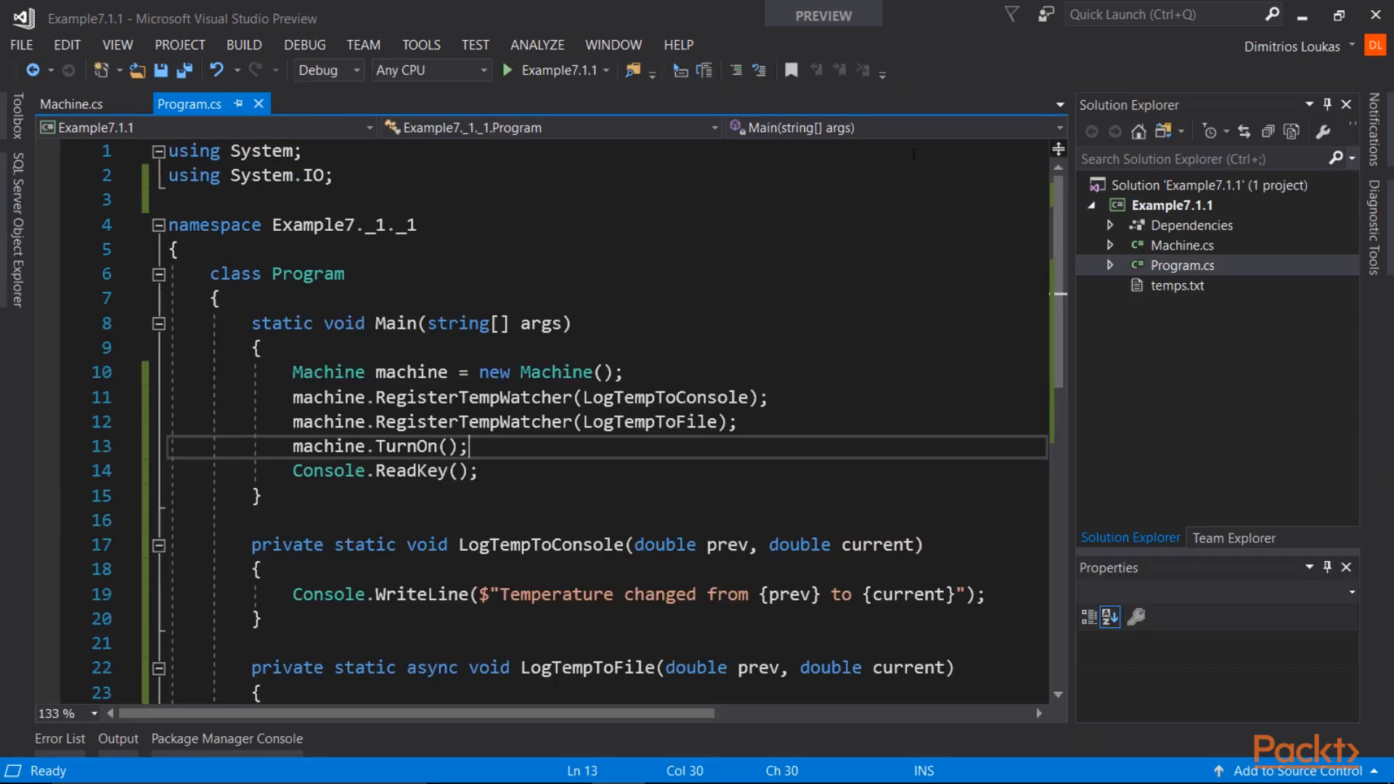
{"action": "double_click", "coordinate": [1158, 288]}
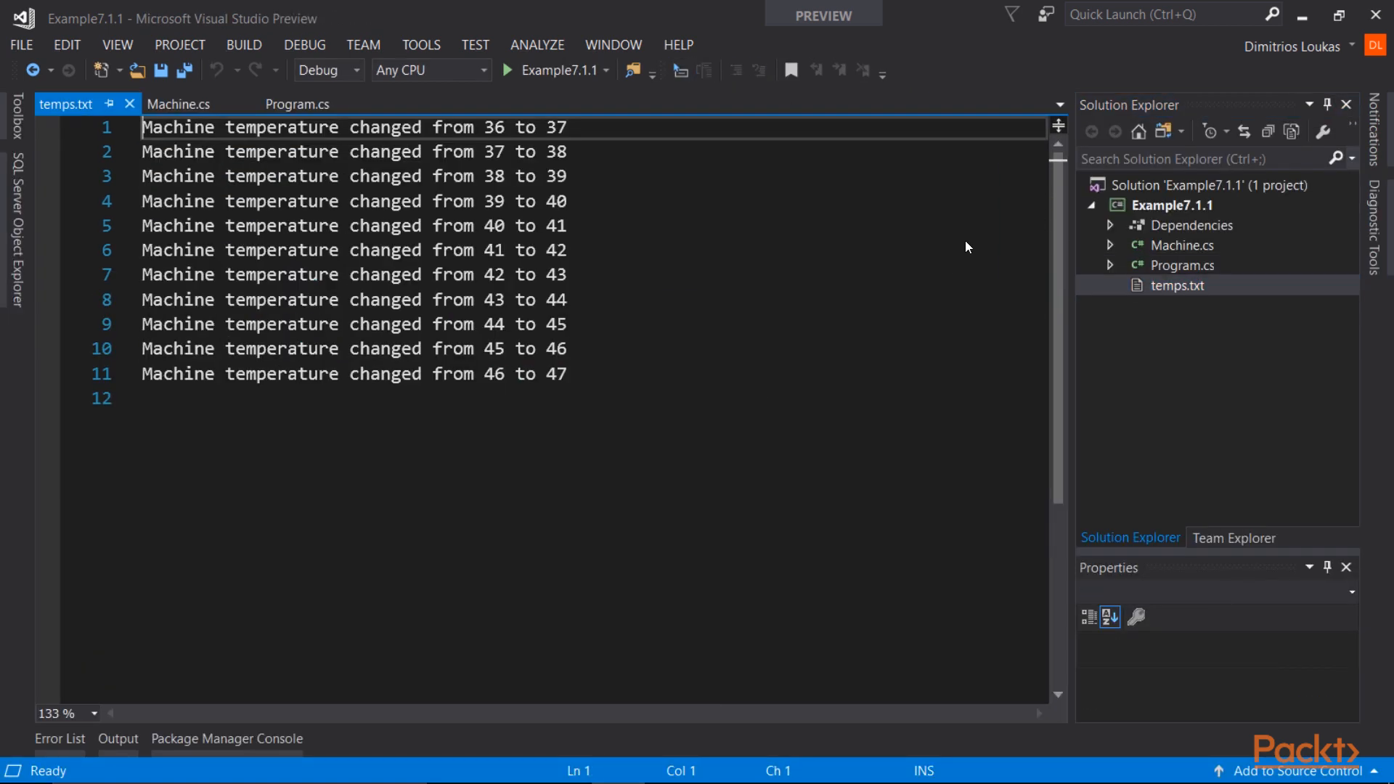
{"action": "left_click", "coordinate": [611, 253]}
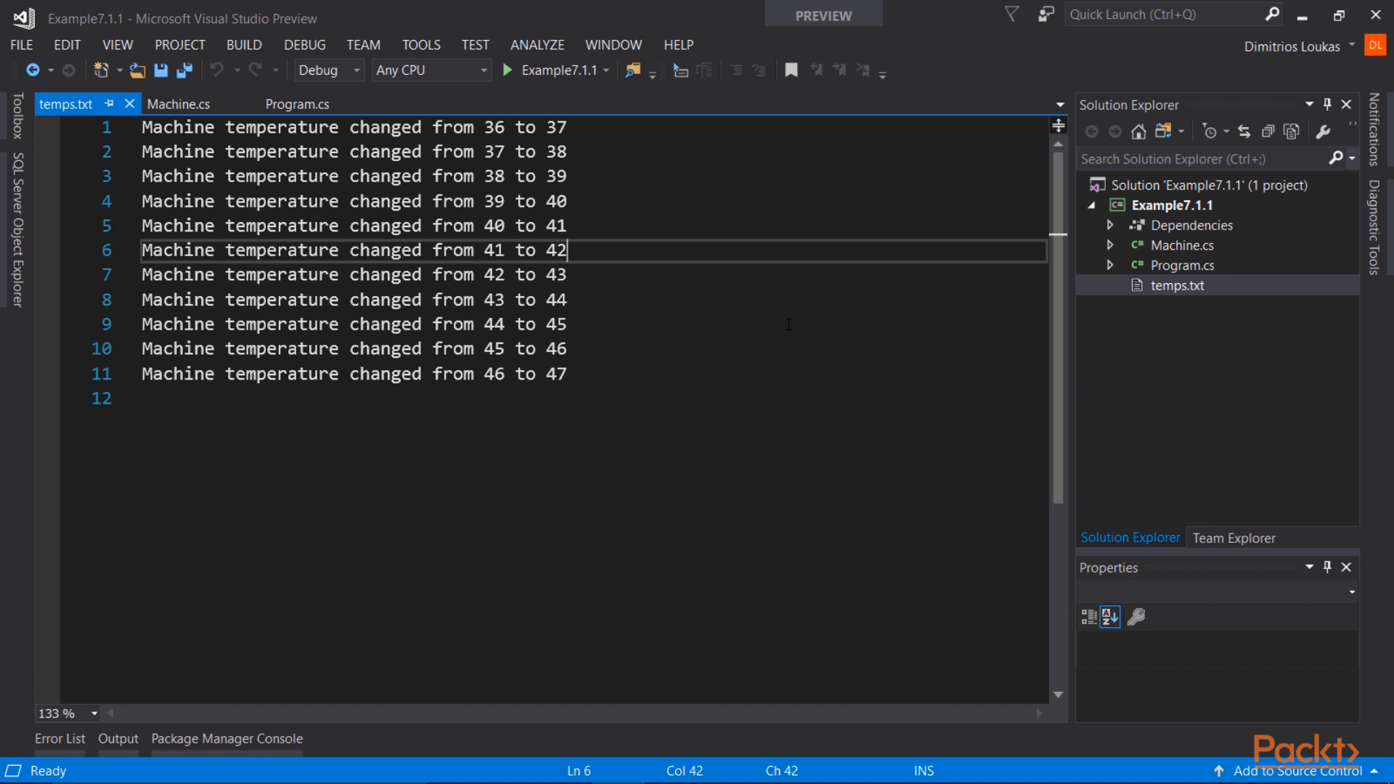
Close temps.txt and add an if (_tempChanged != null) block in OnTempChanged in Machine.cs.
{"action": "left_click", "coordinate": [129, 104]}
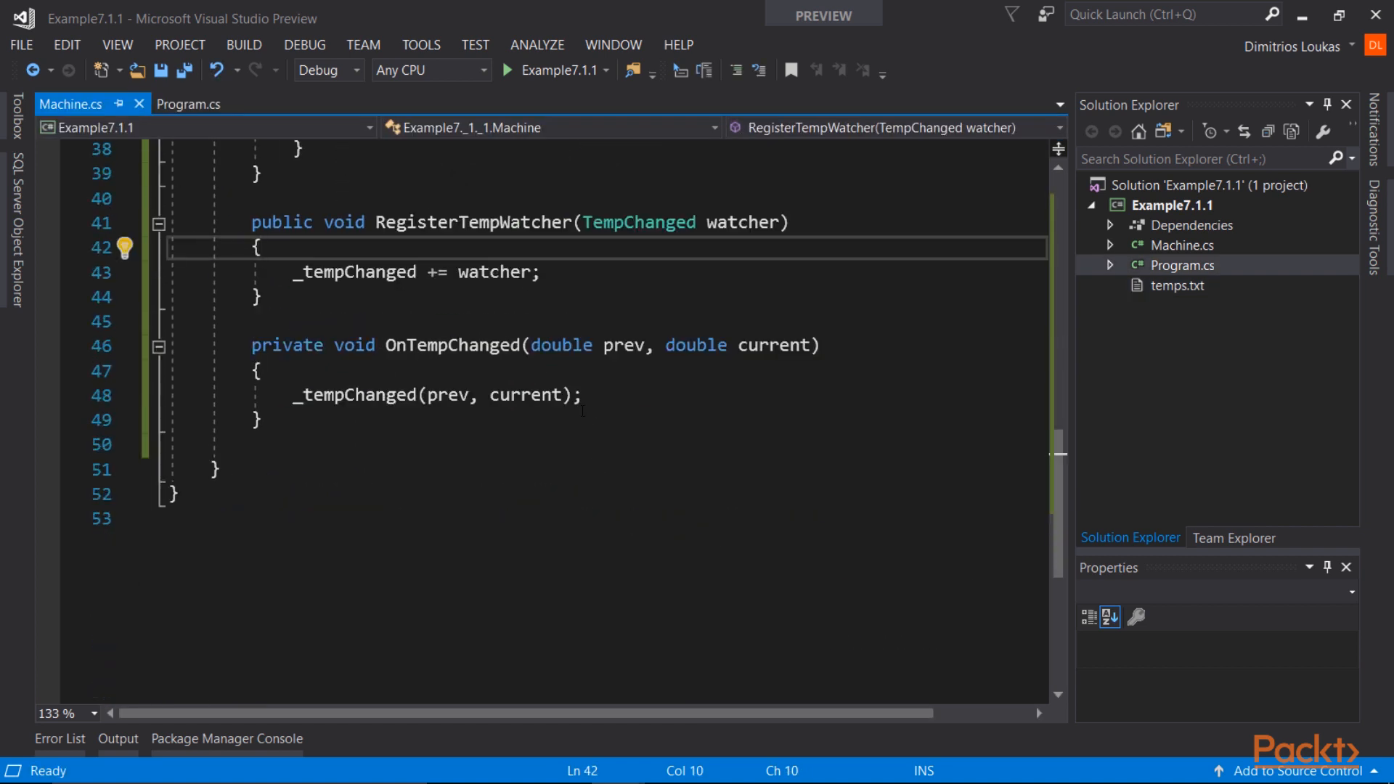
{"action": "left_click", "coordinate": [563, 369]}
{"action": "key", "text": "End"}
{"action": "key", "text": "Return"}
{"action": "type", "text": "if()"}
{"action": "type", "text": "_temp"}
{"action": "key", "text": "Tab"}
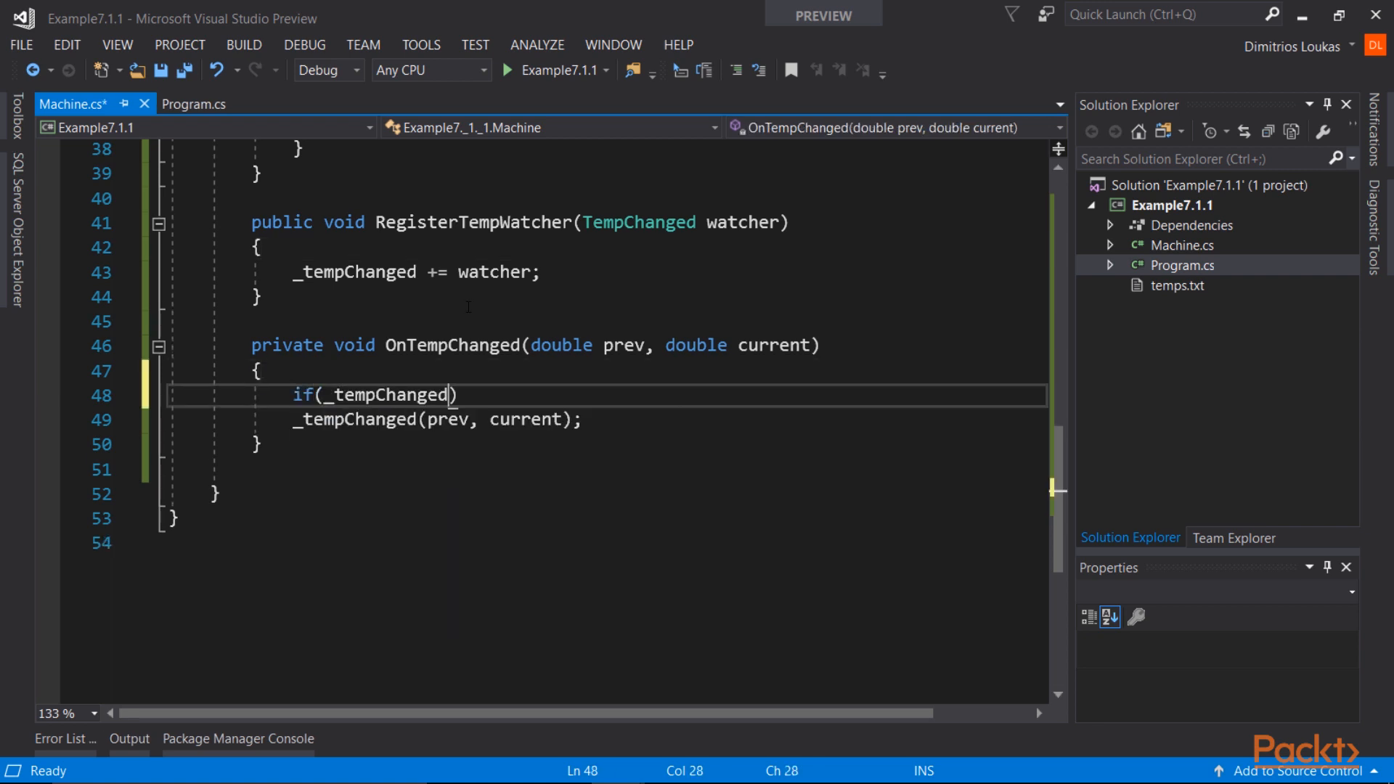
{"action": "type", "text": "="}
{"action": "key", "text": "BackSpace"}
{"action": "key", "text": "BackSpace"}
{"action": "type", "text": "!= null"}
{"action": "key", "text": "End"}
{"action": "key", "text": "Return"}
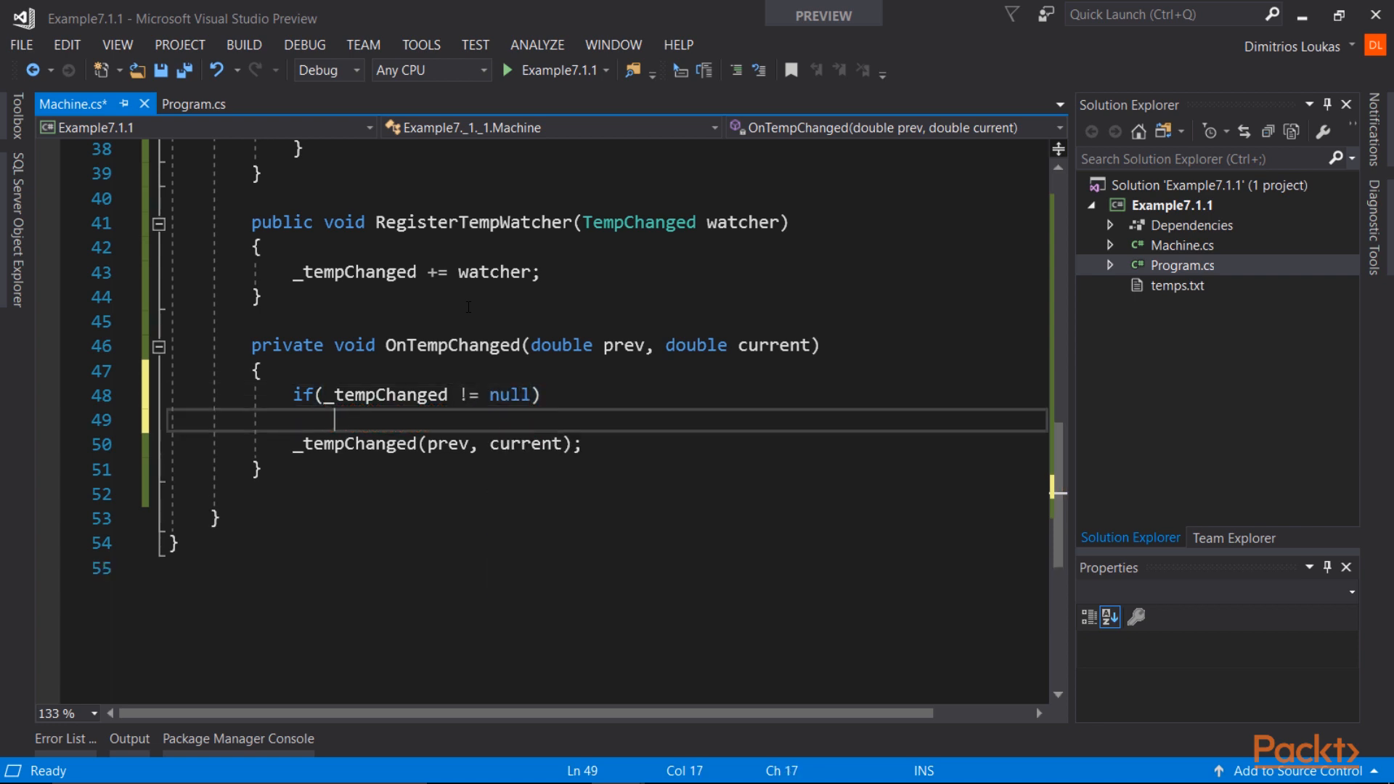
{"action": "type", "text": "{"}
{"action": "key", "text": "Return"}
{"action": "type", "text": "}"}
Move the _tempChanged(prev, current) call into the null-check block, reformat it, and save.
{"action": "key", "text": "Down"}
{"action": "key", "text": "Down"}
{"action": "key", "text": "ctrl+x"}
{"action": "key", "text": "Up"}
{"action": "key", "text": "ctrl+v"}
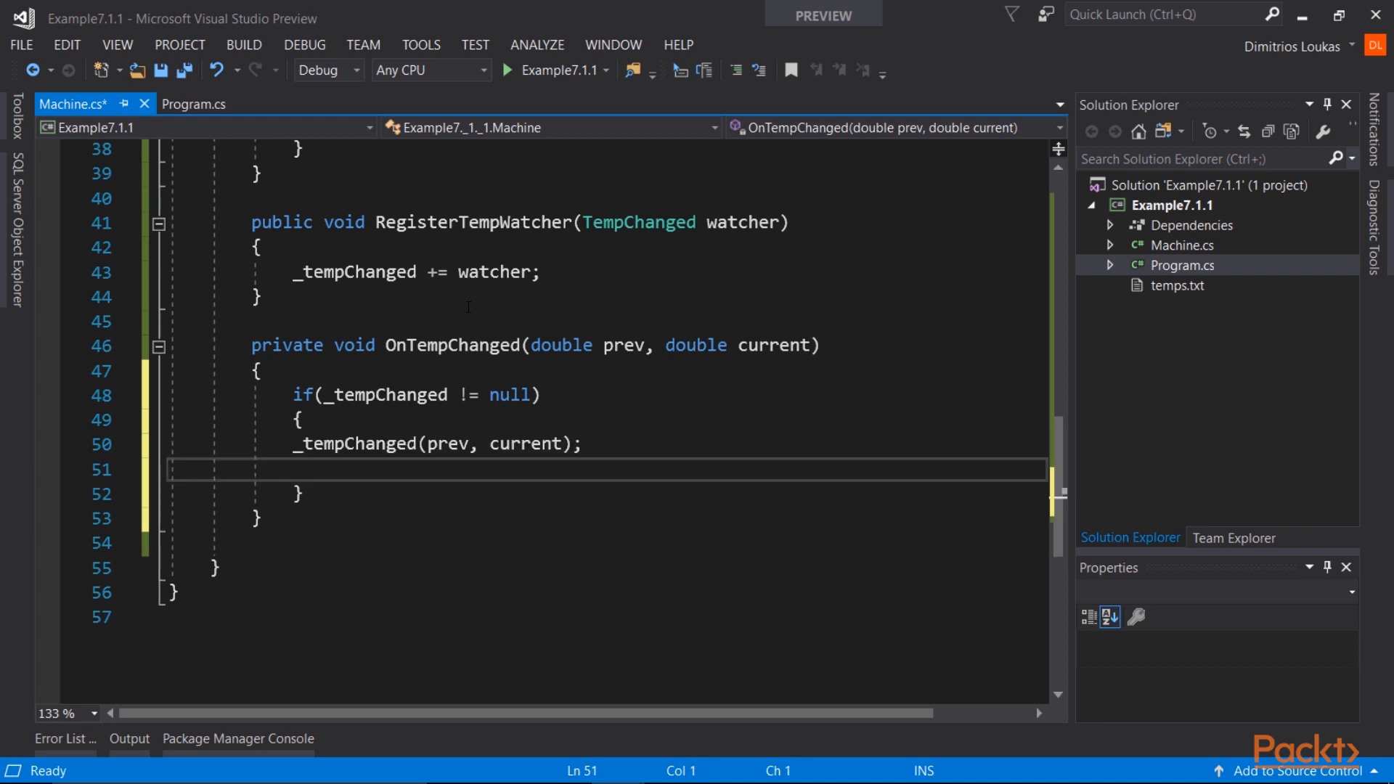
{"action": "key", "text": "Up"}
{"action": "key", "text": "ctrl+k"}
{"action": "key", "text": "ctrl+d"}
{"action": "key", "text": "ctrl+s"}
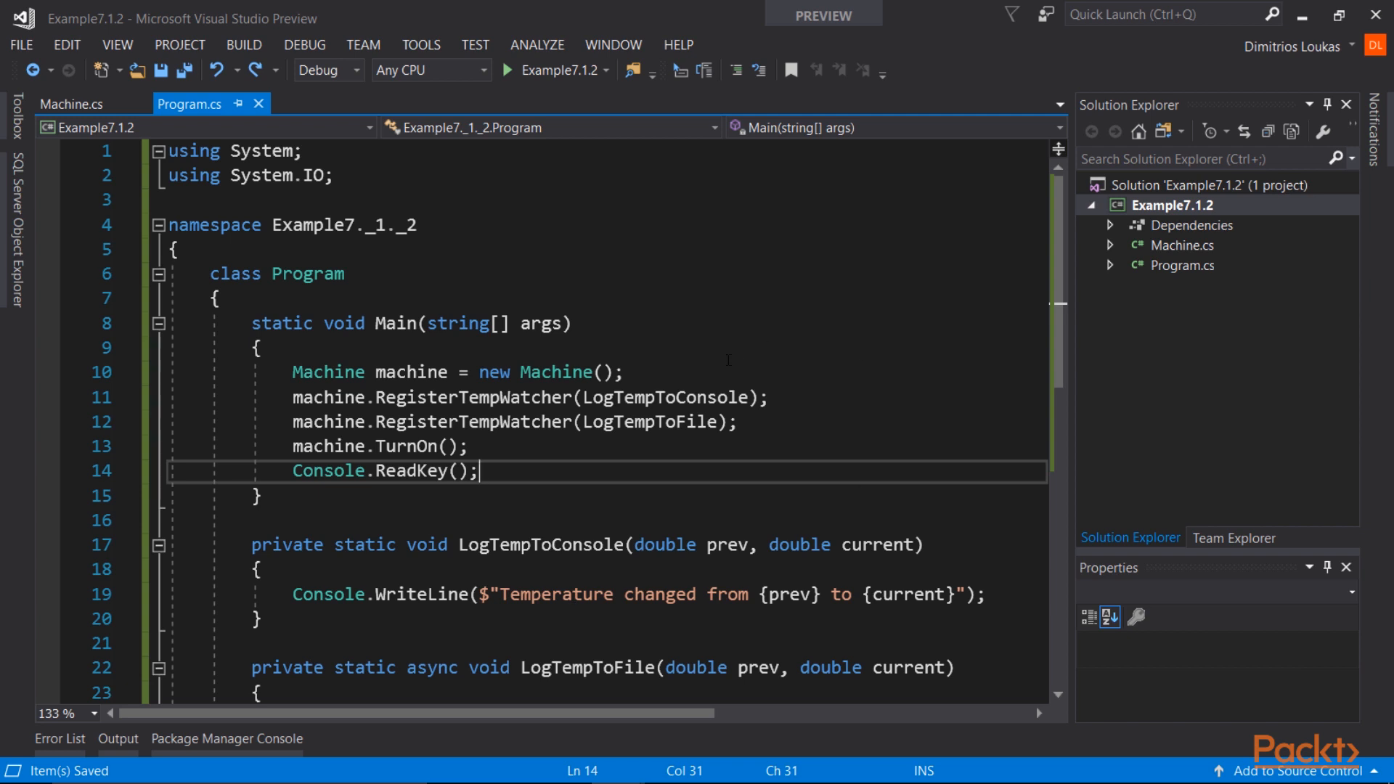
Replace the LogTempToConsole argument with a (double prev, double current) => { } lambda.
{"action": "double_click", "coordinate": [666, 397]}
{"action": "key", "text": "Delete"}
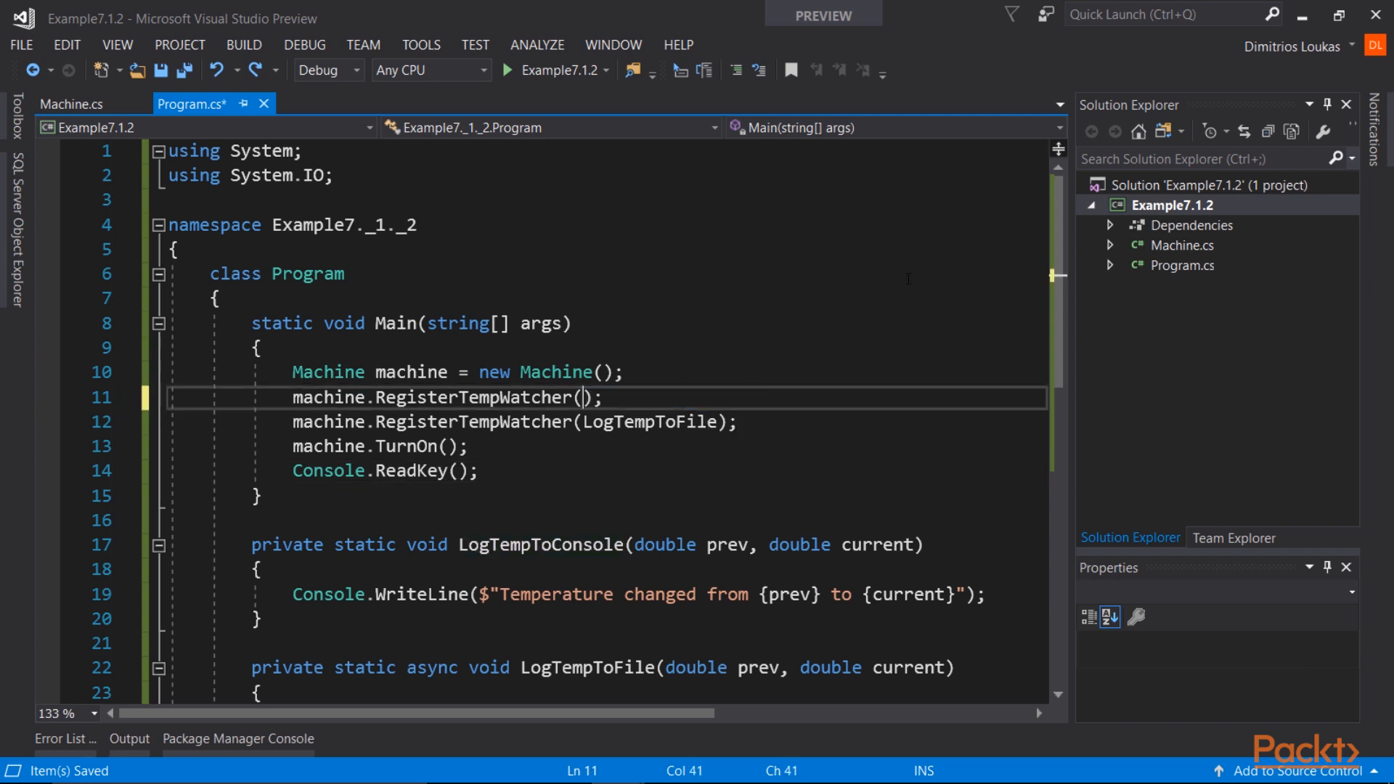
{"action": "type", "text": "( "}
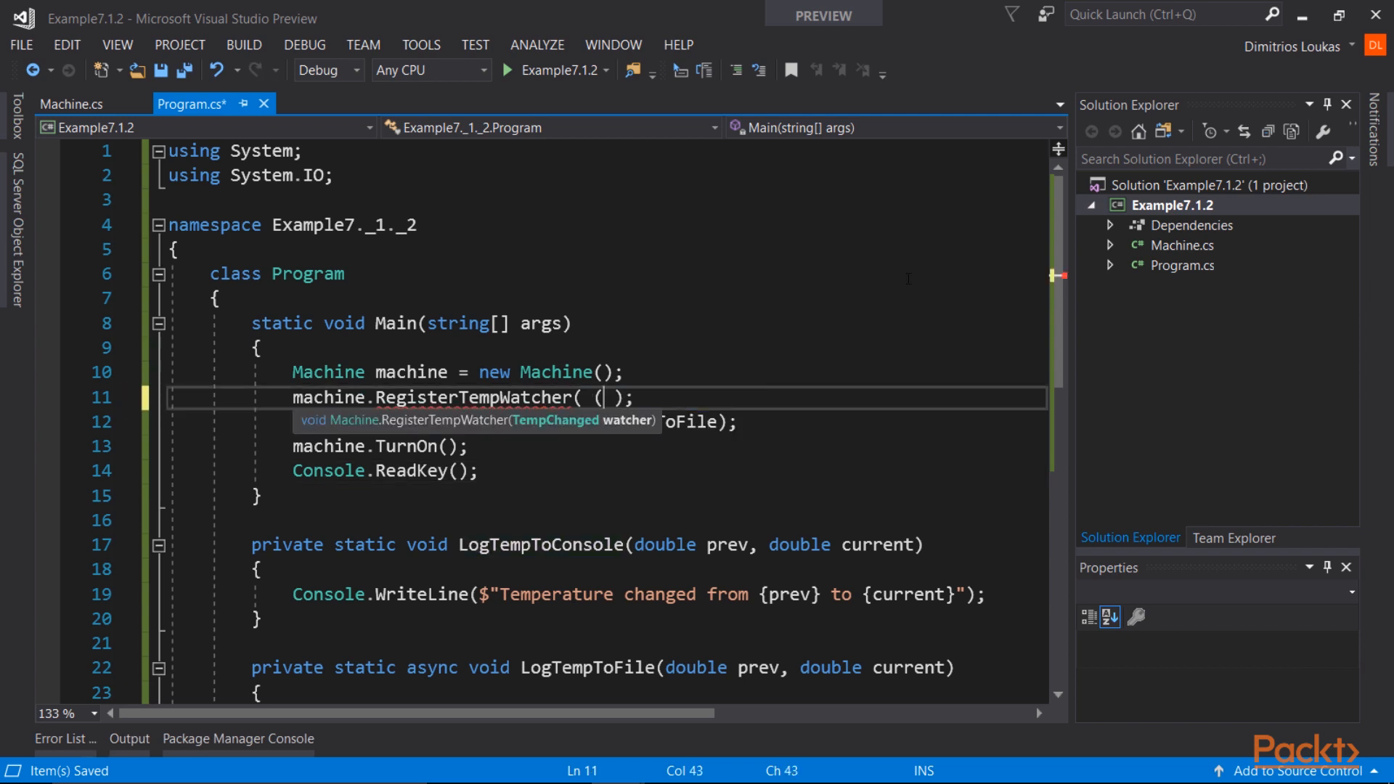
{"action": "type", "text": "double"}
{"action": "key", "text": "Escape"}
{"action": "type", "text": "prev"}
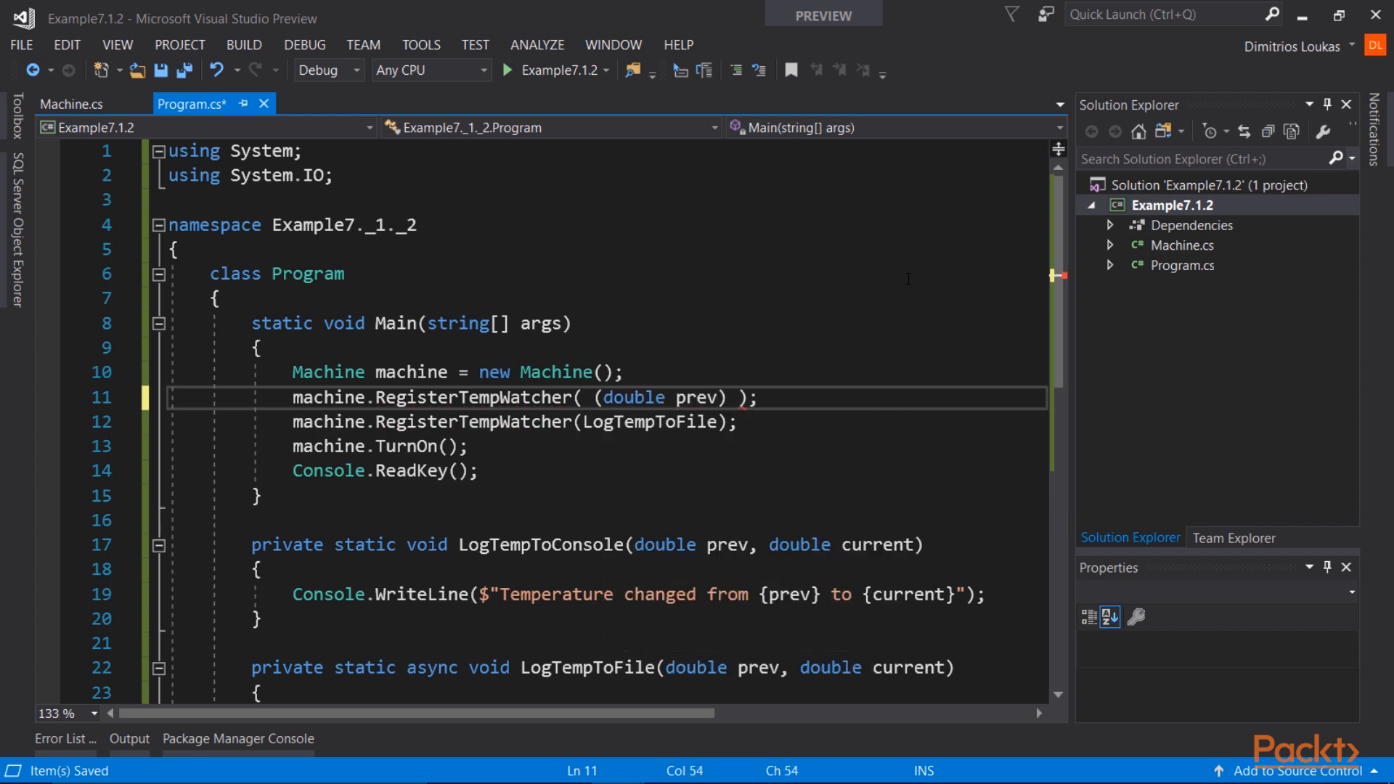
{"action": "type", "text": ", double current) =>  "}
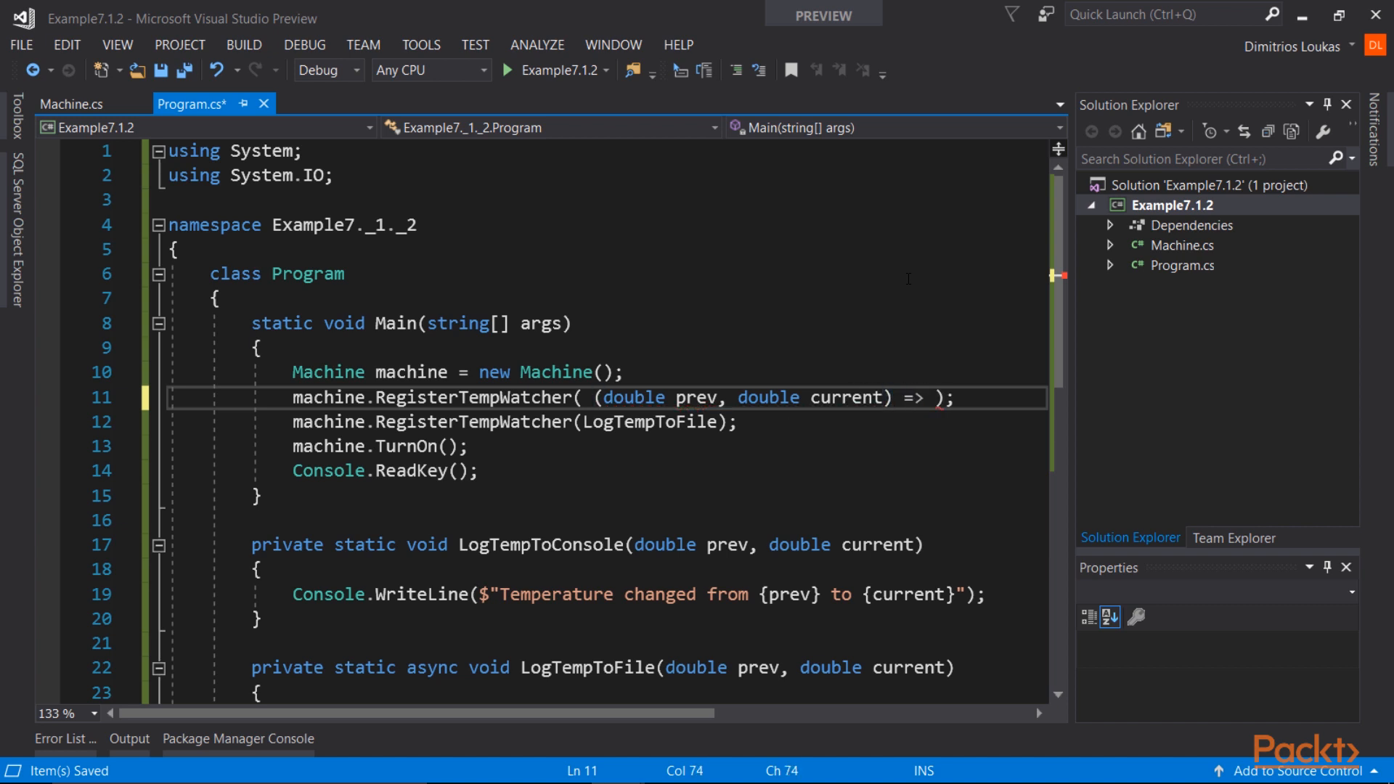
{"action": "type", "text": "{"}
{"action": "key", "text": "Return"}
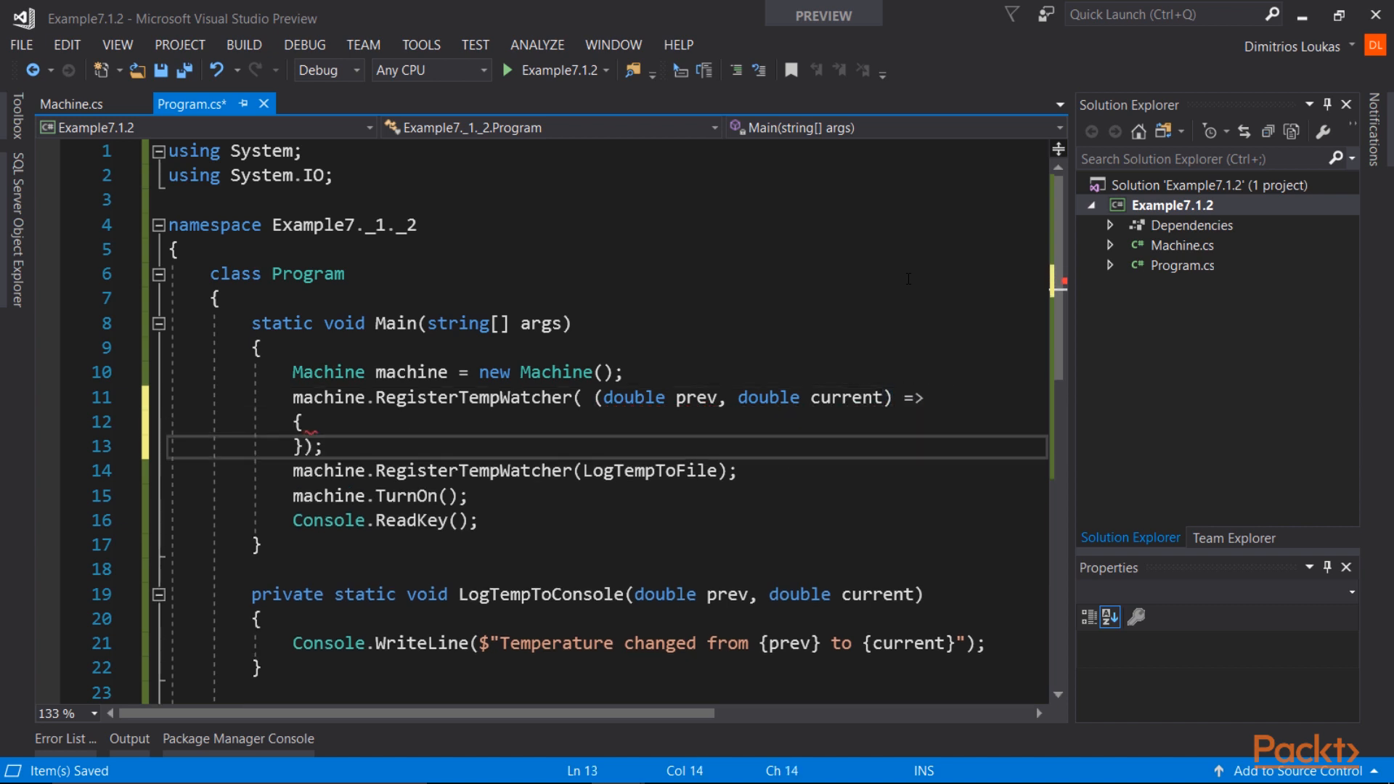
{"action": "type", "text": "}"}
{"action": "key", "text": "Return"}
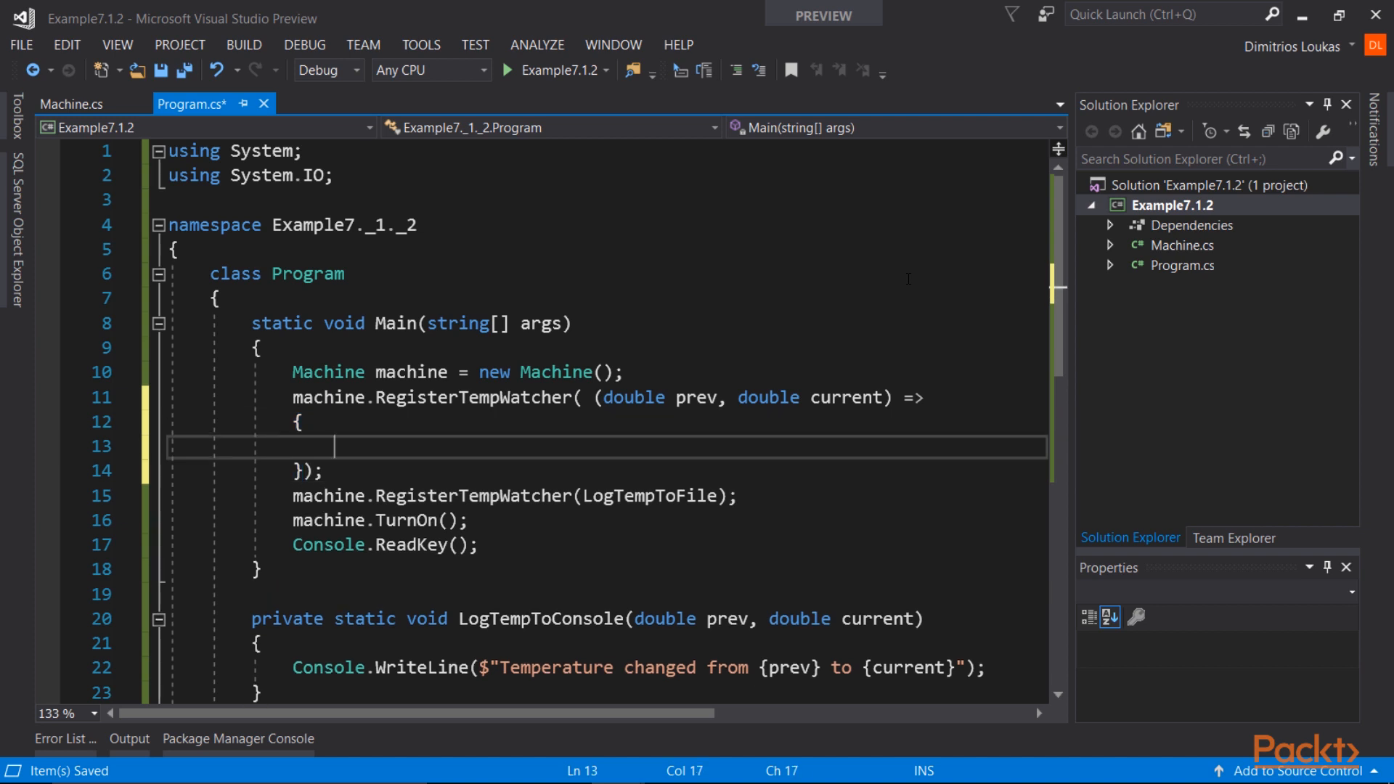
{"action": "scroll", "coordinate": [600, 436], "scroll_direction": "down", "scroll_amount": 1}
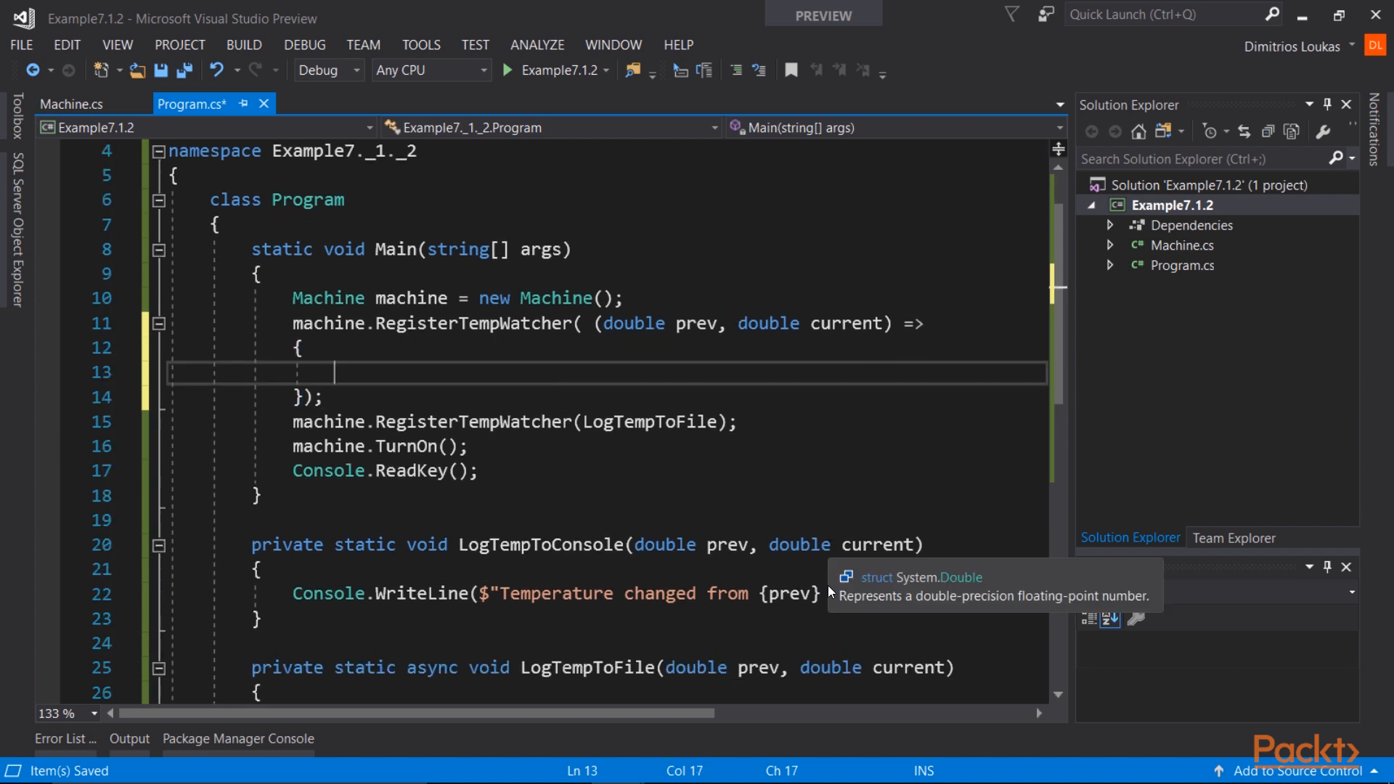
Move the Console.WriteLine temperature-change statement into the lambda body.
{"action": "triple_click", "coordinate": [654, 594]}
{"action": "key", "text": "ctrl+x"}
{"action": "left_click", "coordinate": [611, 372]}
{"action": "key", "text": "ctrl+v"}
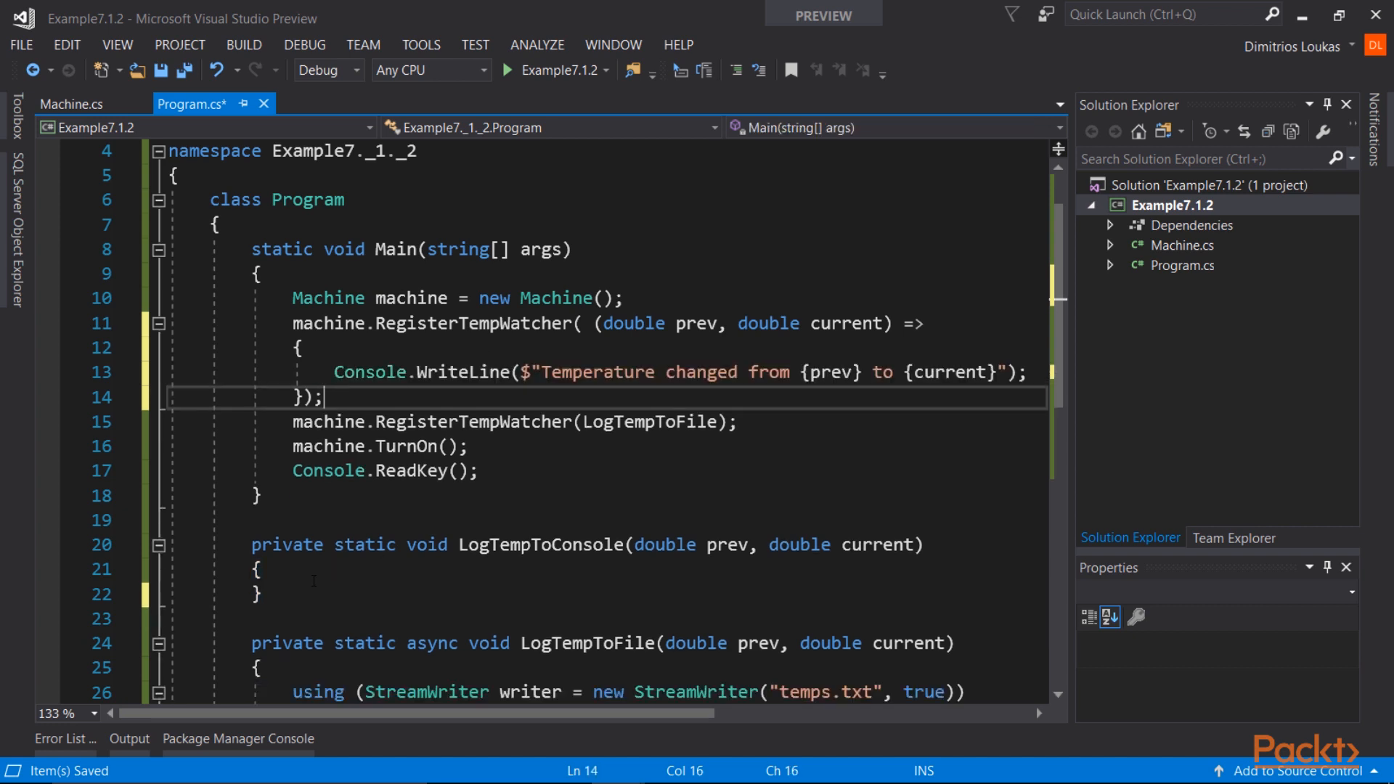
Delete the now-empty LogTempToConsole method, tidy blank lines and save Program.cs.
{"action": "left_click", "coordinate": [313, 568]}
{"action": "left_click_drag", "start_coordinate": [261, 594], "coordinate": [254, 545]}
{"action": "key", "text": "Delete"}
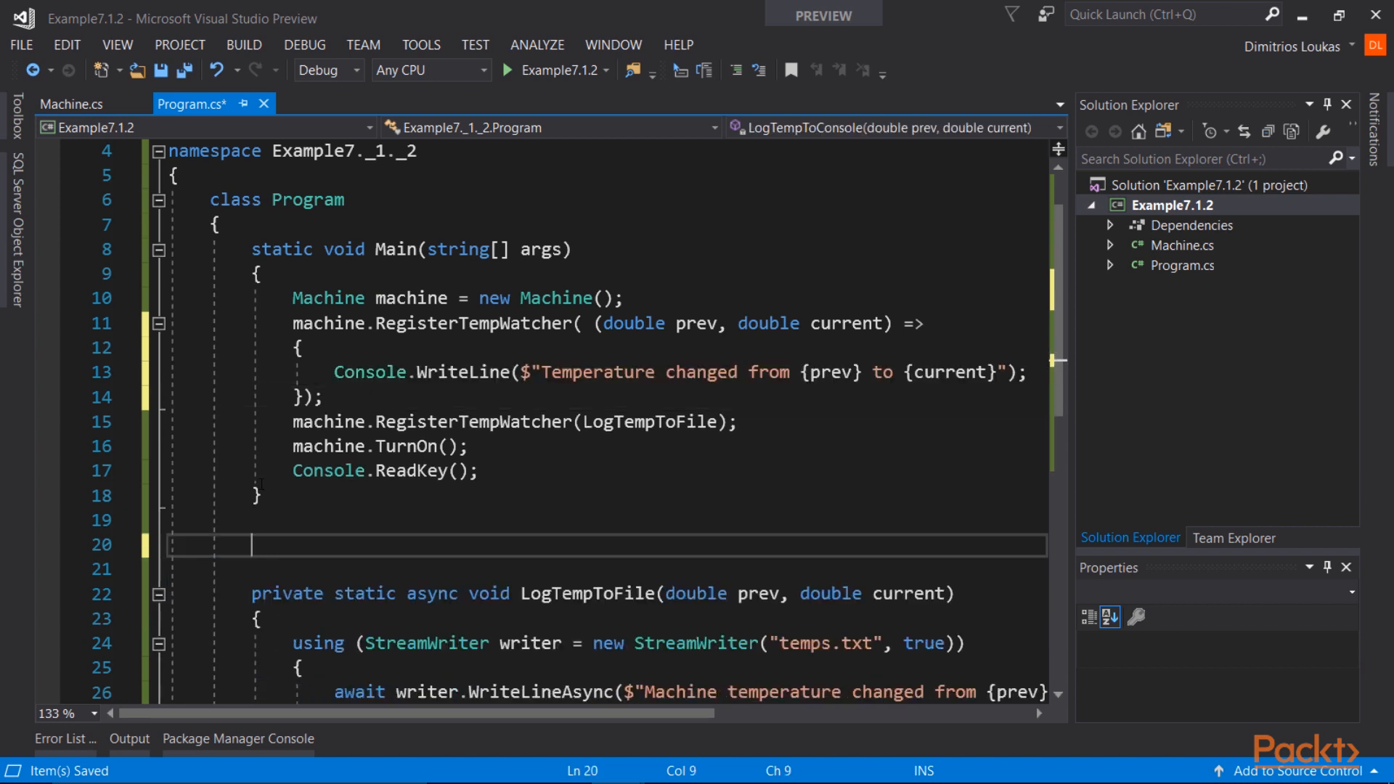
{"action": "key", "text": "BackSpace"}
{"action": "key", "text": "Delete"}
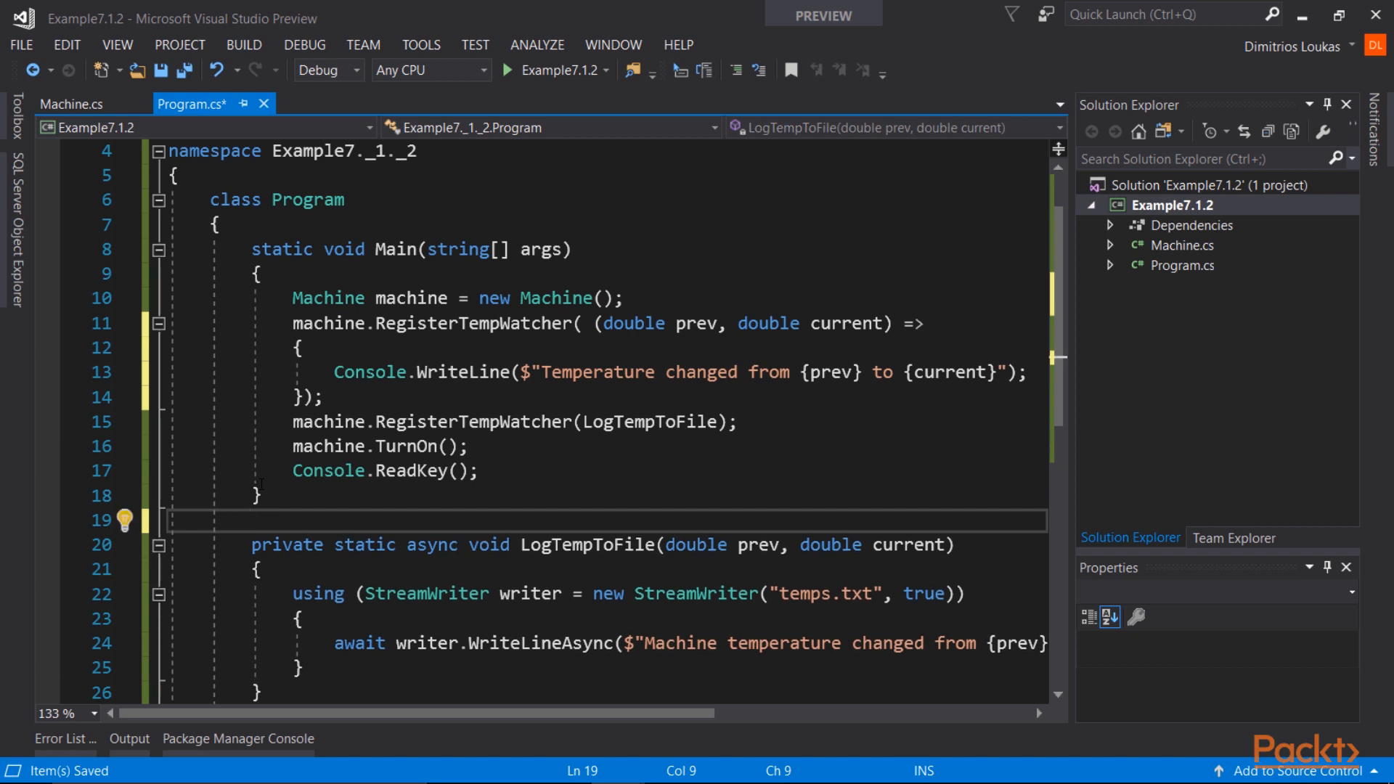
{"action": "key", "text": "ctrl+s"}
Replace the LogTempToFile argument with a (double prev, double current) => { } lambda.
{"action": "double_click", "coordinate": [650, 422]}
{"action": "key", "text": "Delete"}
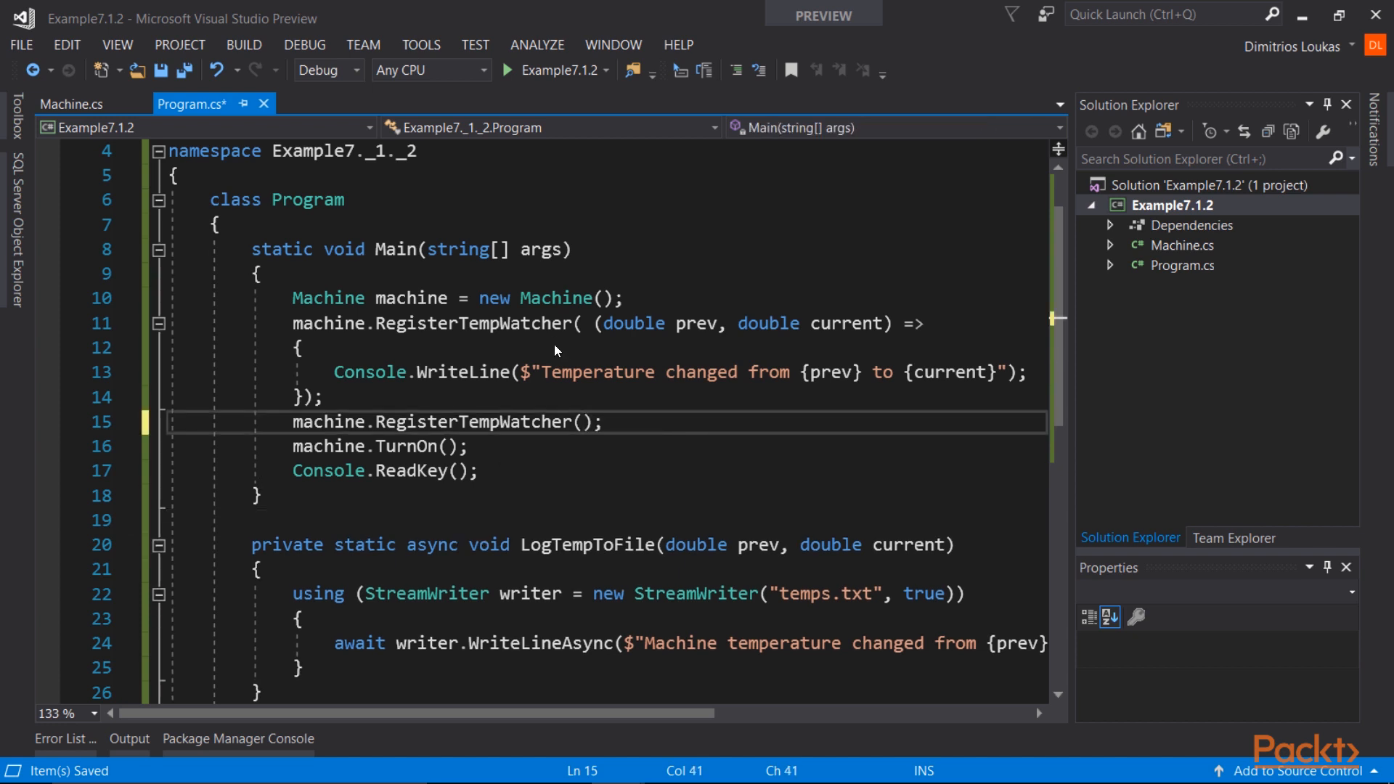
{"action": "key", "text": "Left"}
{"action": "type", "text": "()"}
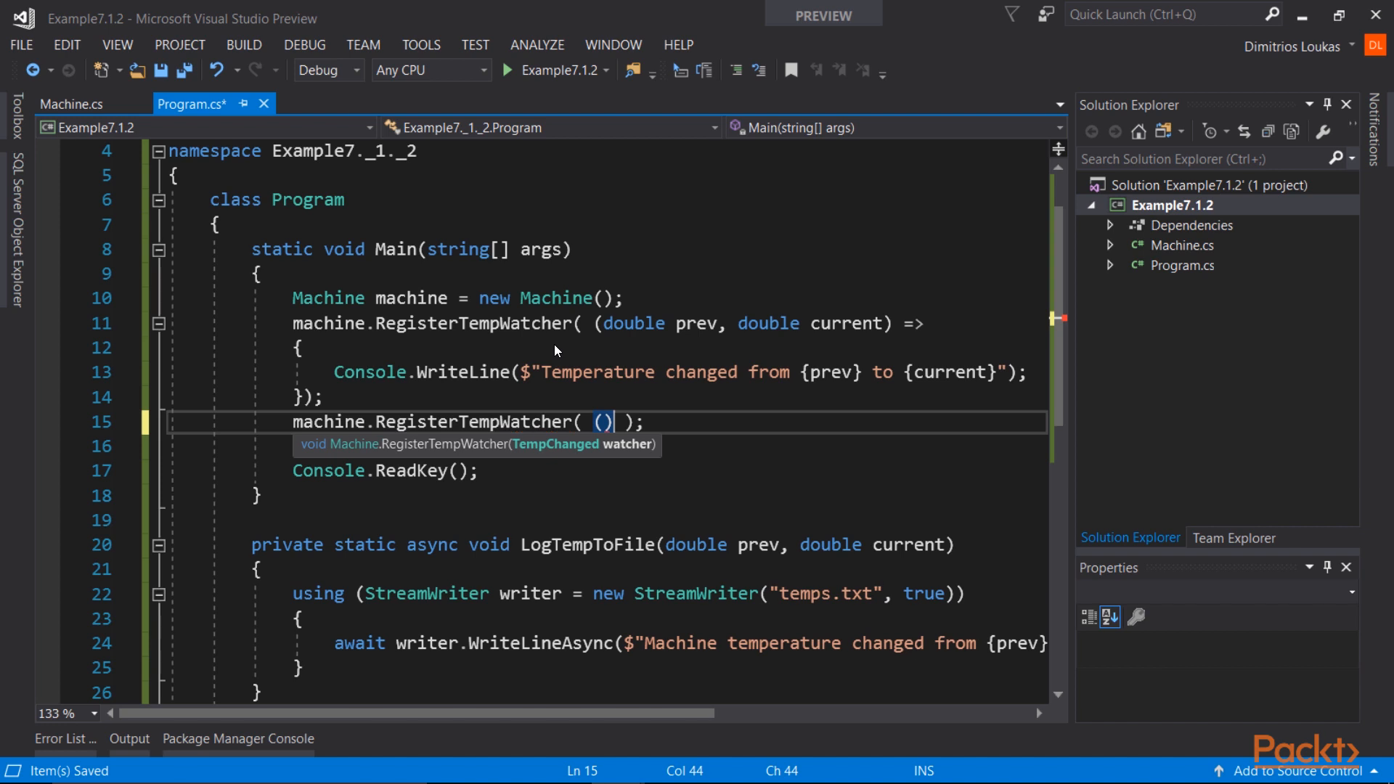
{"action": "key", "text": "Left"}
{"action": "type", "text": "double prev, double current"}
{"action": "key", "text": "Right"}
{"action": "type", "text": "=> {"}
{"action": "key", "text": "Return"}
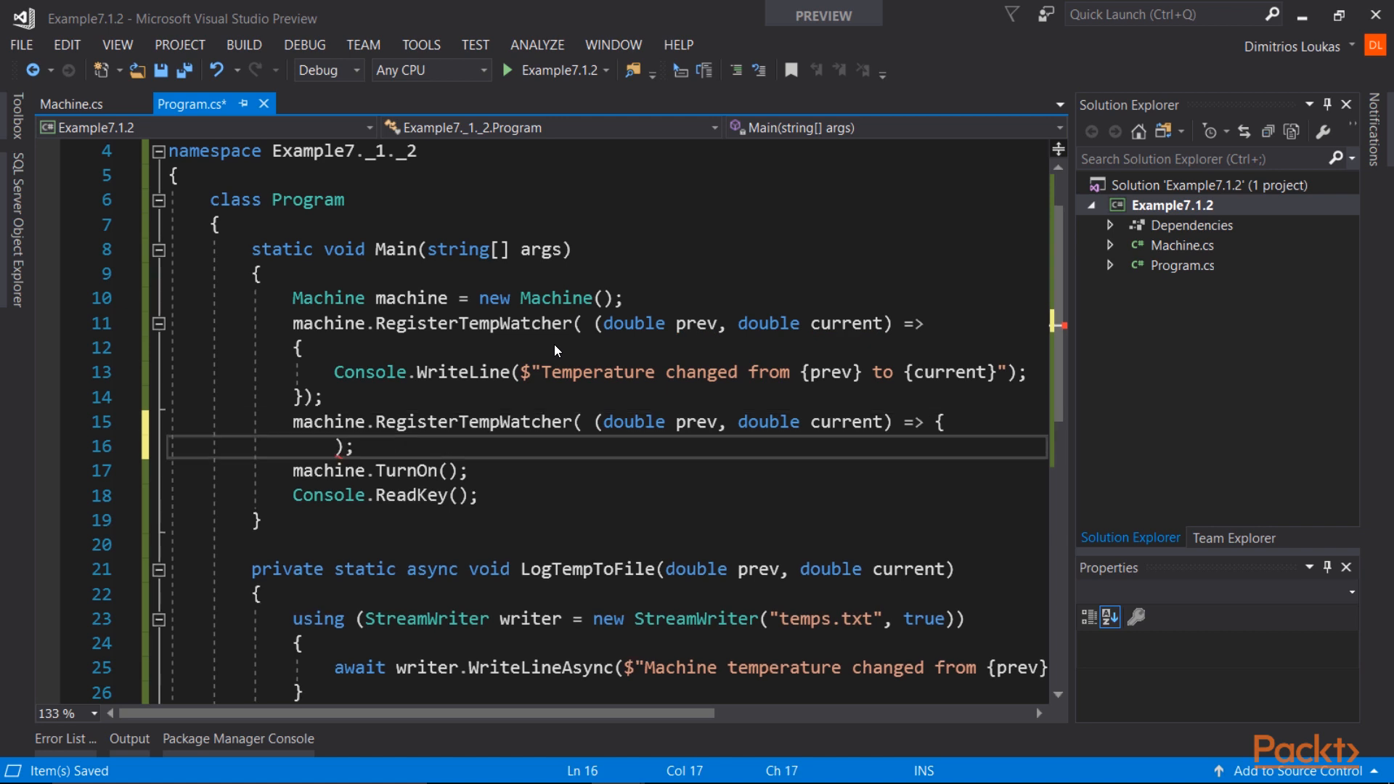
{"action": "type", "text": "}"}
{"action": "key", "text": "Up"}
{"action": "key", "text": "End"}
{"action": "key", "text": "Return"}
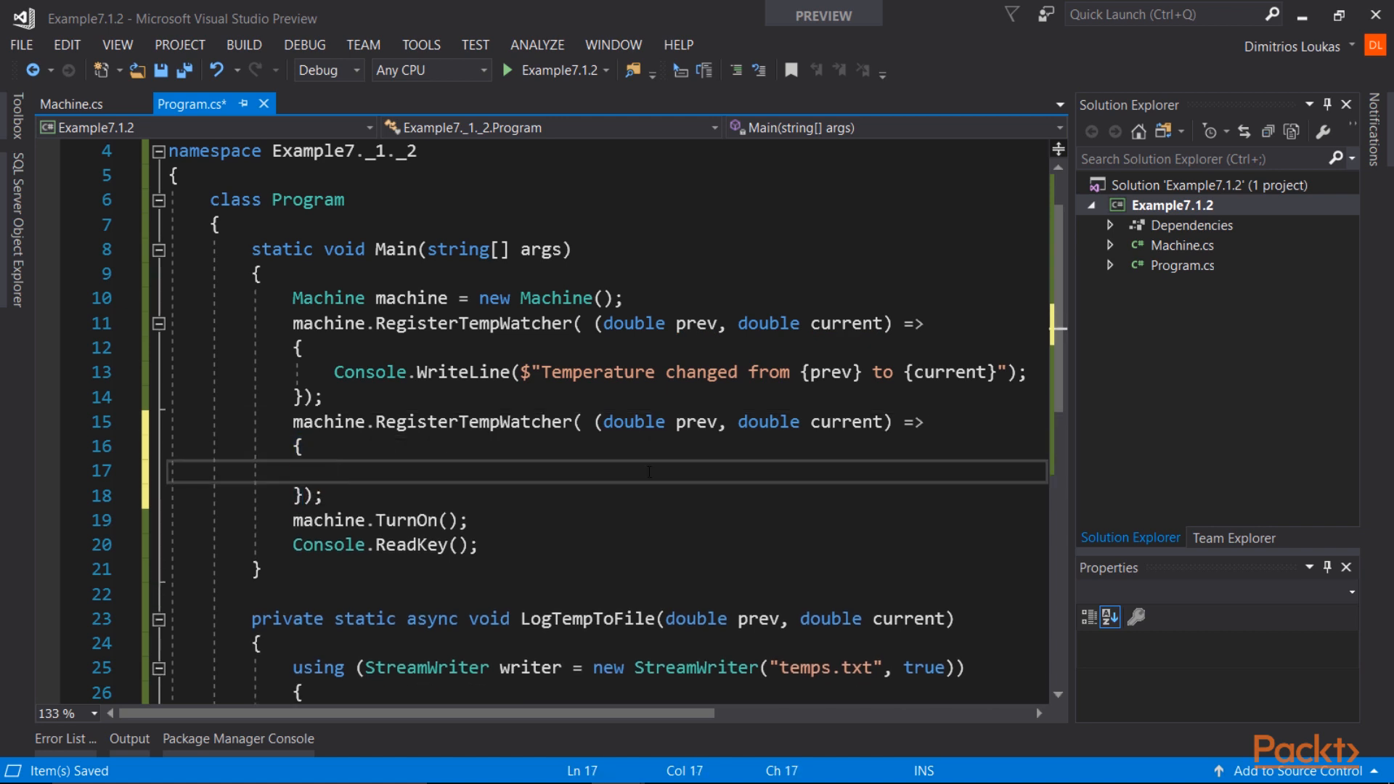
{"action": "scroll", "coordinate": [650, 472], "scroll_direction": "down", "scroll_amount": 2}
{"action": "left_click_drag", "start_coordinate": [307, 594], "coordinate": [293, 520]}
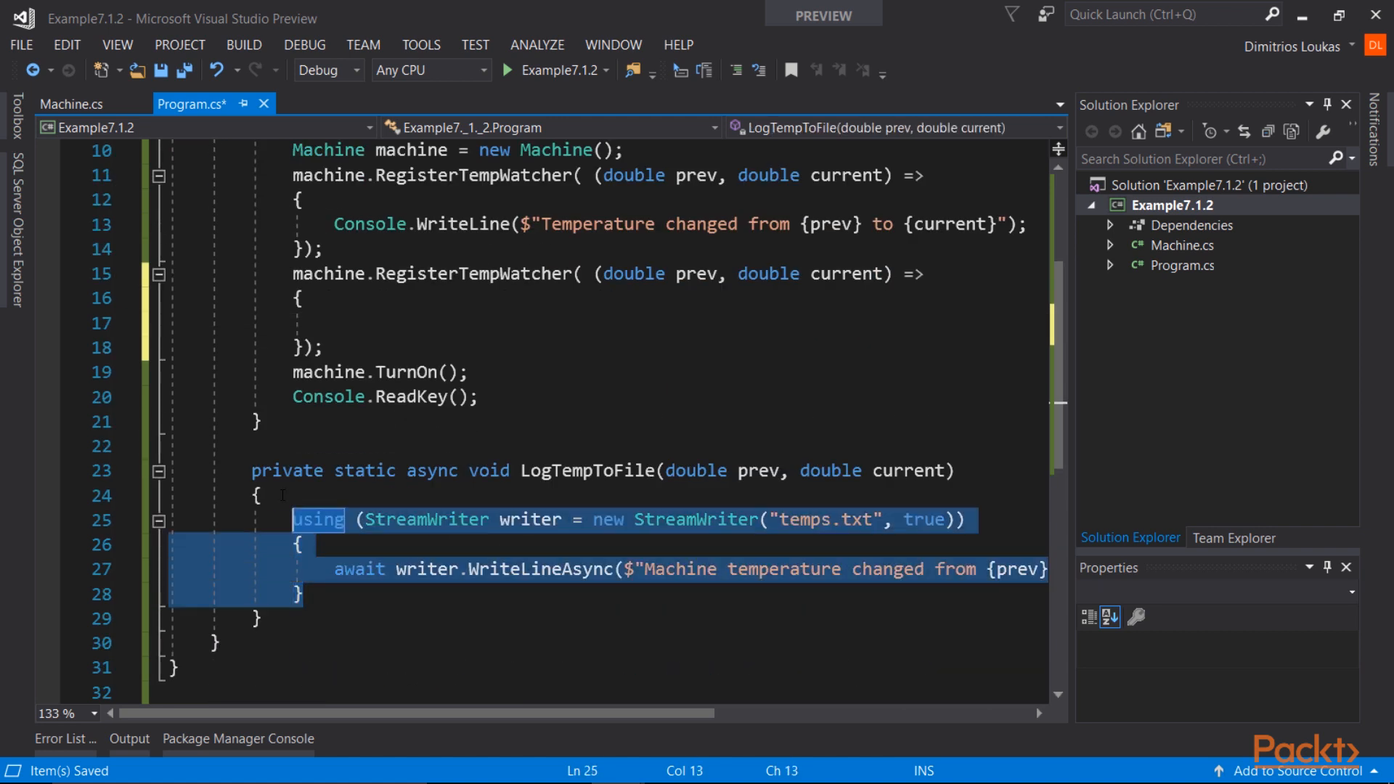
Move the temps.txt using block into the lambda and delete the LogTempToFile method.
{"action": "key", "text": "ctrl+x"}
{"action": "key", "text": "Up"}
{"action": "key", "text": "Up"}
{"action": "key", "text": "Up"}
{"action": "key", "text": "Up"}
{"action": "key", "text": "Up"}
{"action": "key", "text": "Up"}
{"action": "key", "text": "ctrl+v"}
{"action": "key", "text": "Down"}
{"action": "key", "text": "Down"}
{"action": "key", "text": "Down"}
{"action": "key", "text": "Down"}
{"action": "key", "text": "Down"}
{"action": "key", "text": "Down"}
{"action": "key", "text": "Down"}
{"action": "key", "text": "Down"}
{"action": "key", "text": "shift+Up"}
{"action": "key", "text": "shift+Up"}
{"action": "key", "text": "shift+Up"}
{"action": "key", "text": "shift+Up"}
{"action": "key", "text": "Delete"}
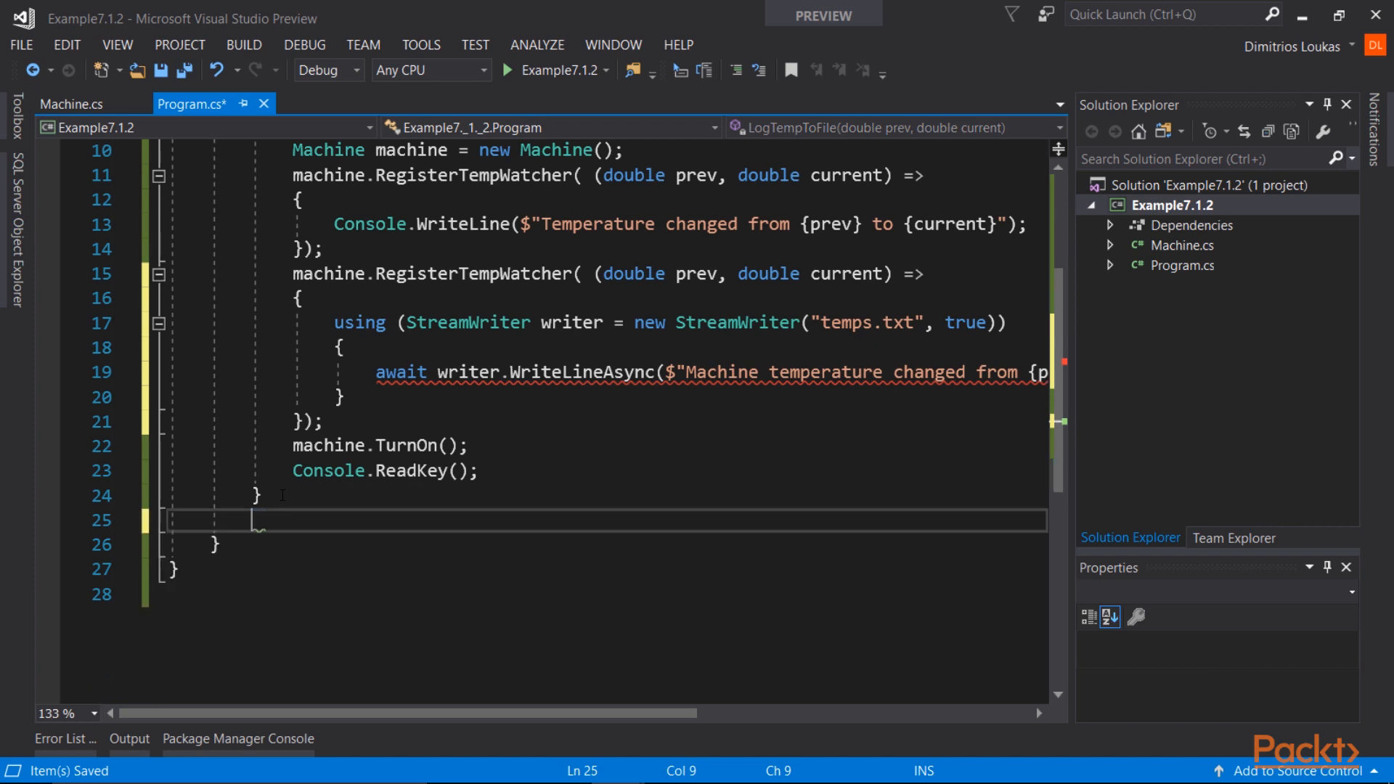
{"action": "key", "text": "Delete"}
Mark the file-logger lambda async before its parameter list.
{"action": "left_click", "coordinate": [717, 273]}
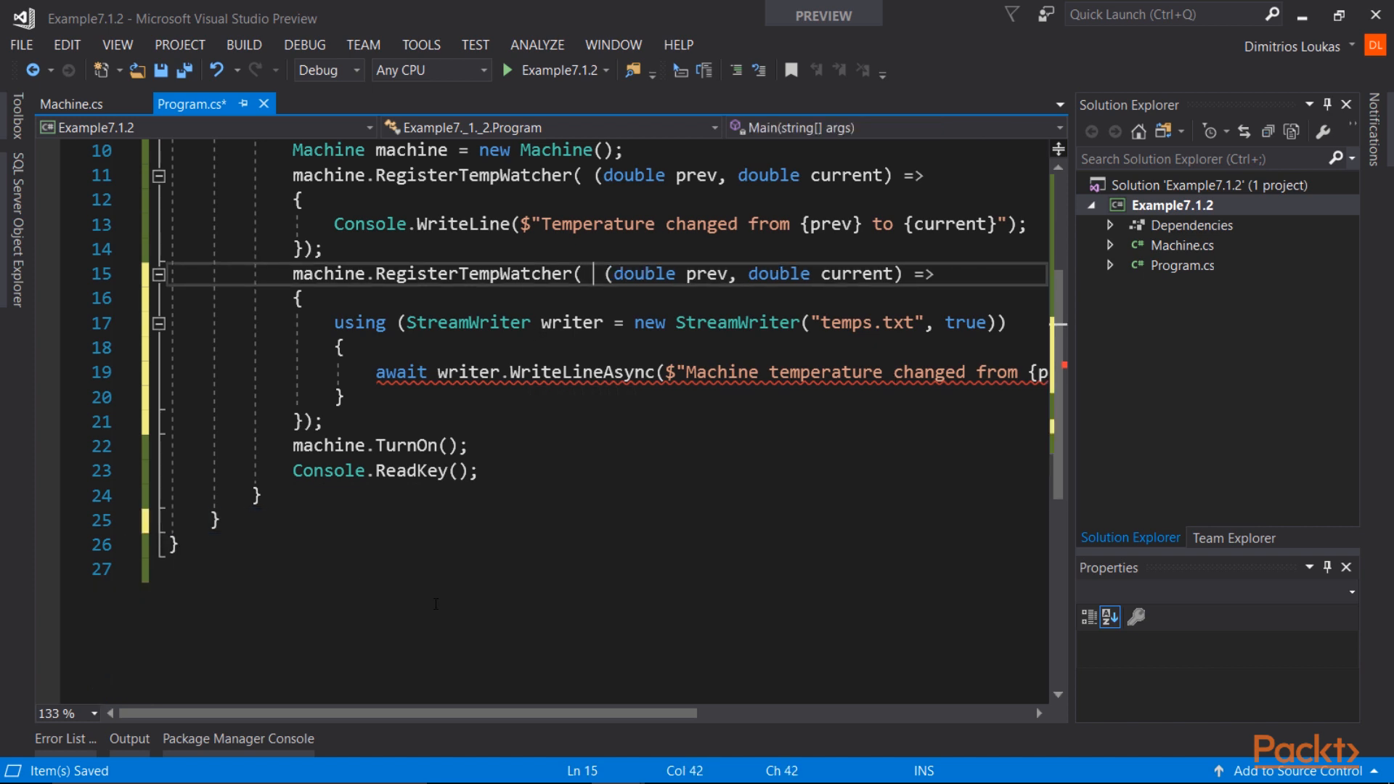
{"action": "type", "text": "async"}
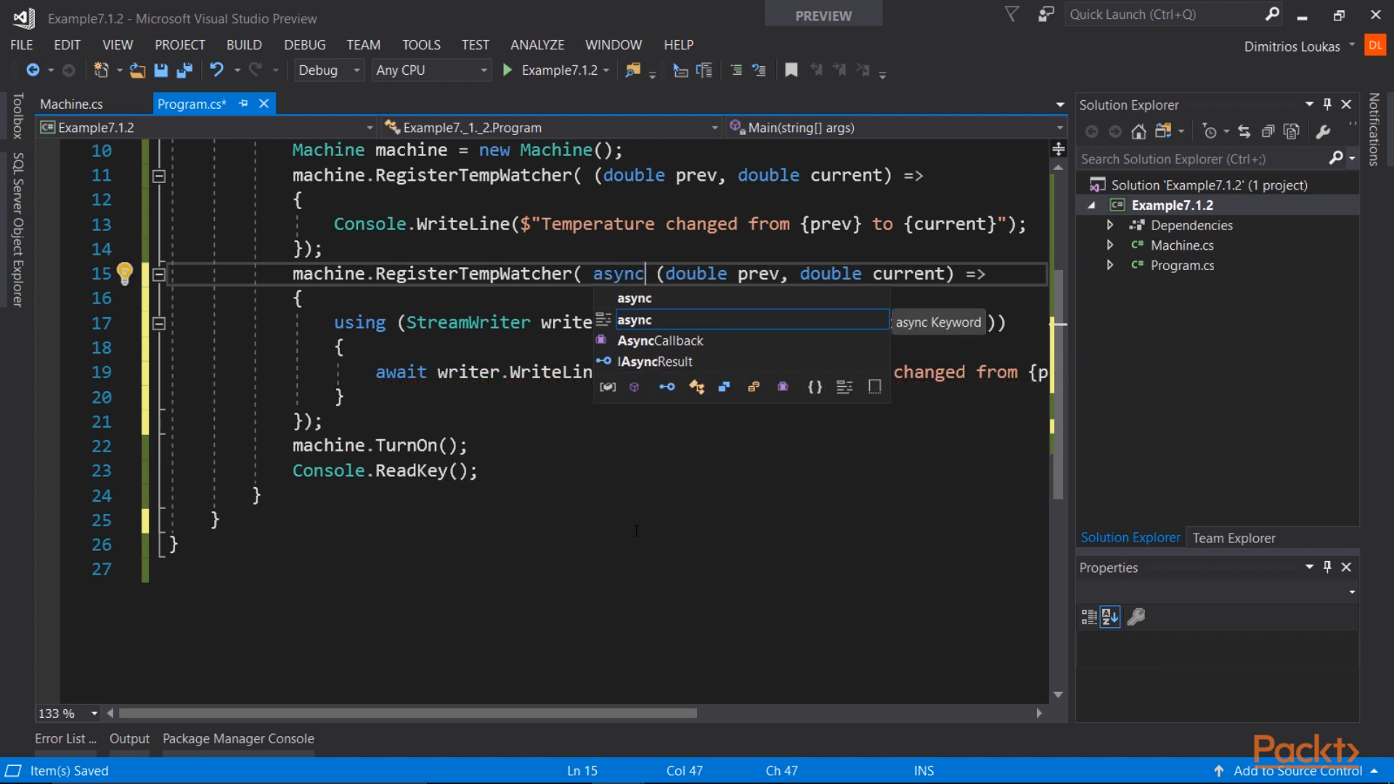
{"action": "left_click", "coordinate": [652, 530]}
{"action": "scroll", "coordinate": [652, 436], "scroll_direction": "up", "scroll_amount": 5}
{"action": "left_click", "coordinate": [646, 294]}
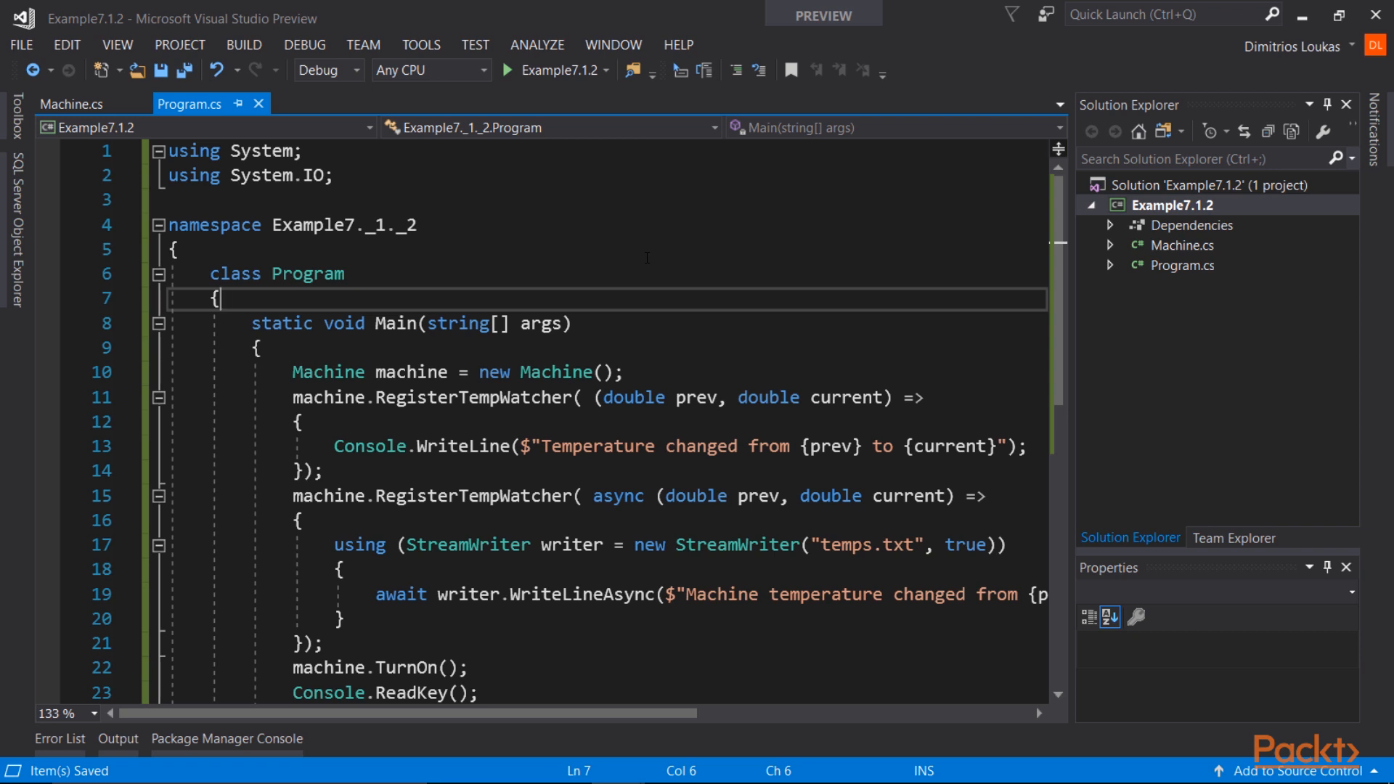
Run with F5, check console temperatures, then confirm temps.txt logs changes from 36 to 46.
{"action": "key", "text": "F5"}
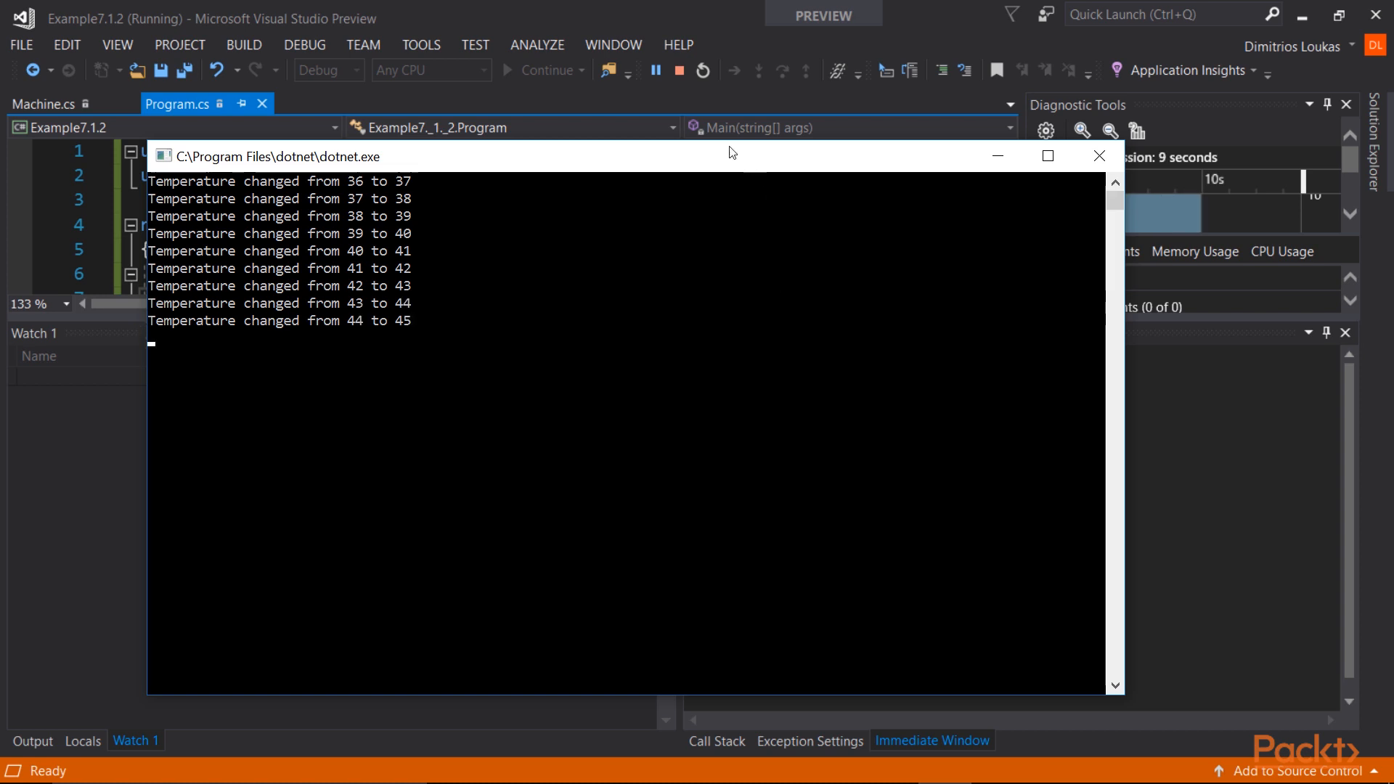
{"action": "left_click", "coordinate": [679, 70]}
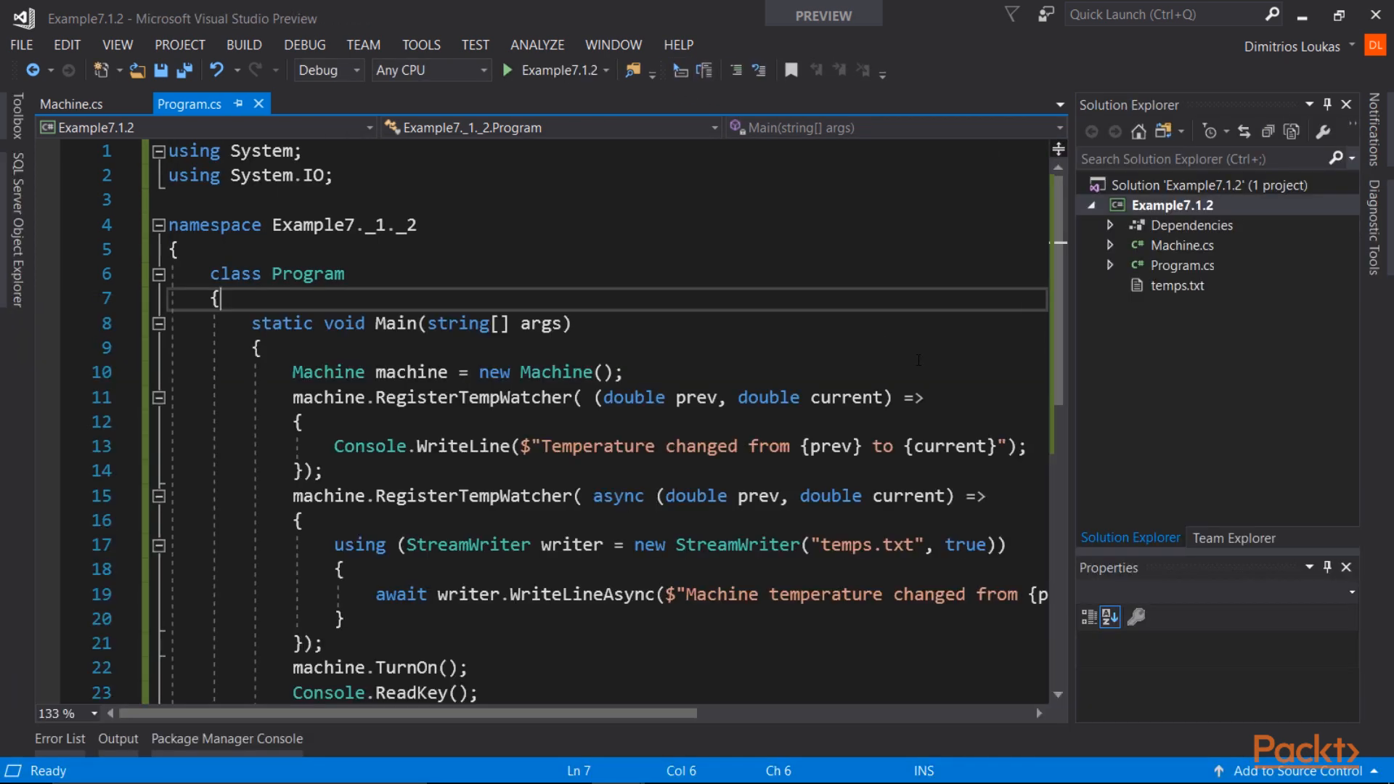
{"action": "double_click", "coordinate": [1177, 286]}
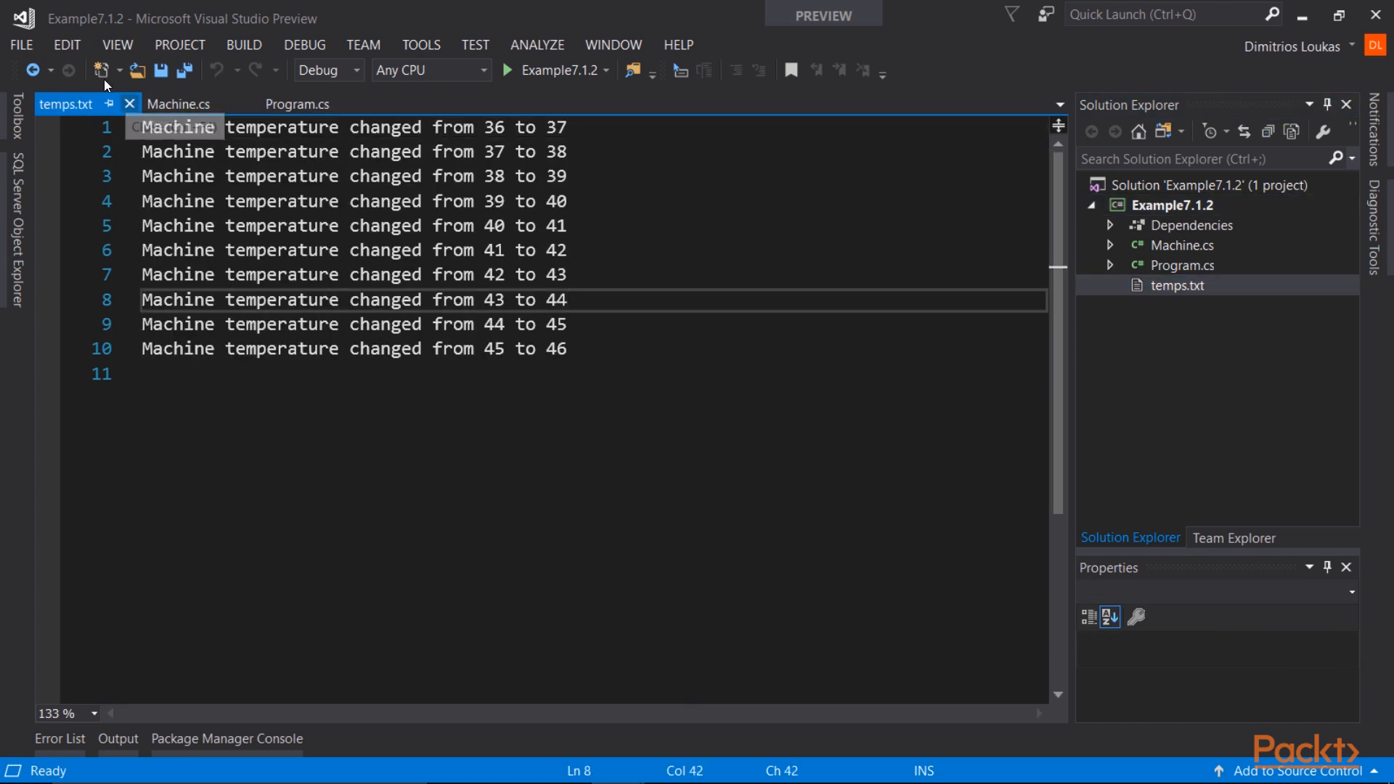
{"action": "left_click", "coordinate": [129, 104]}
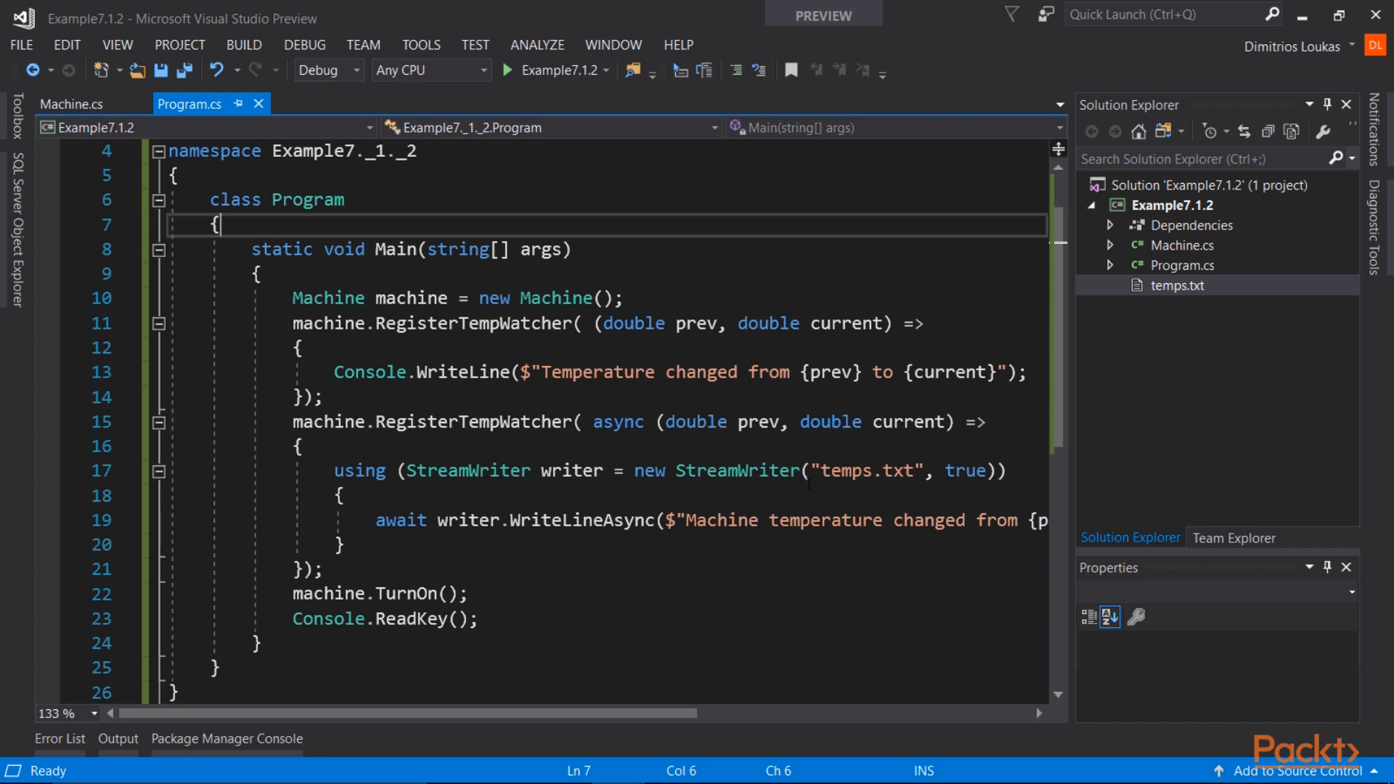